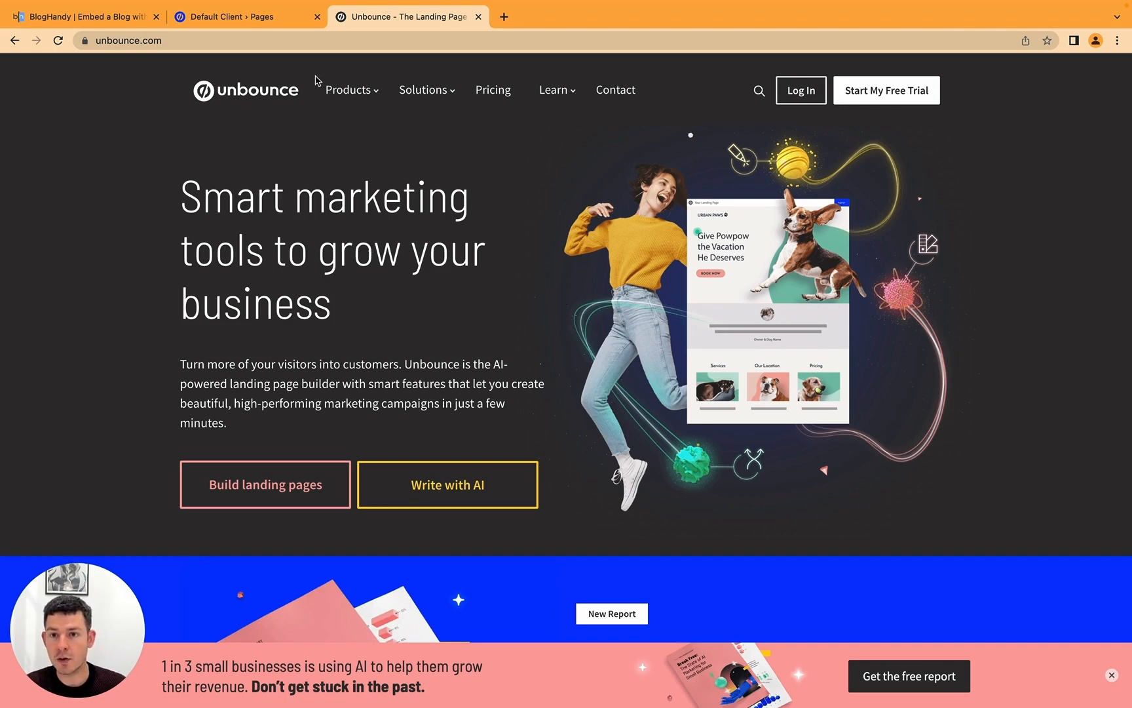
- Create a Classic Builder landing page named "My Blog Test" from the Training Template in Unbounce
left_click(270, 26)
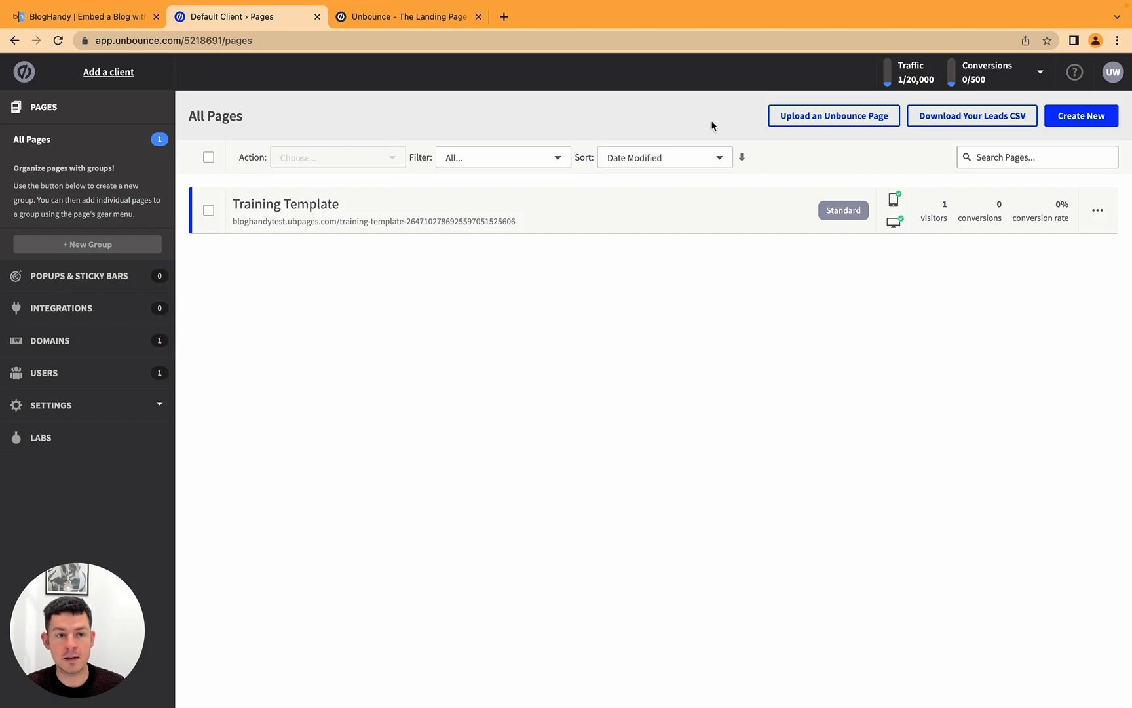
left_click(1099, 118)
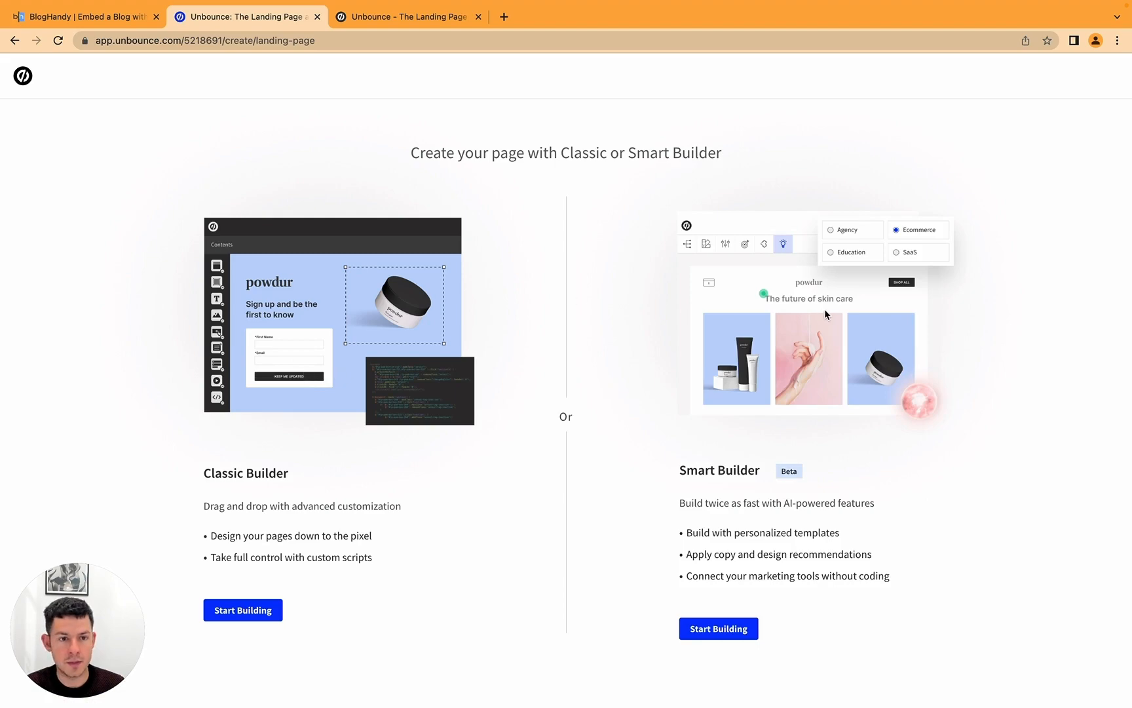
left_click(253, 616)
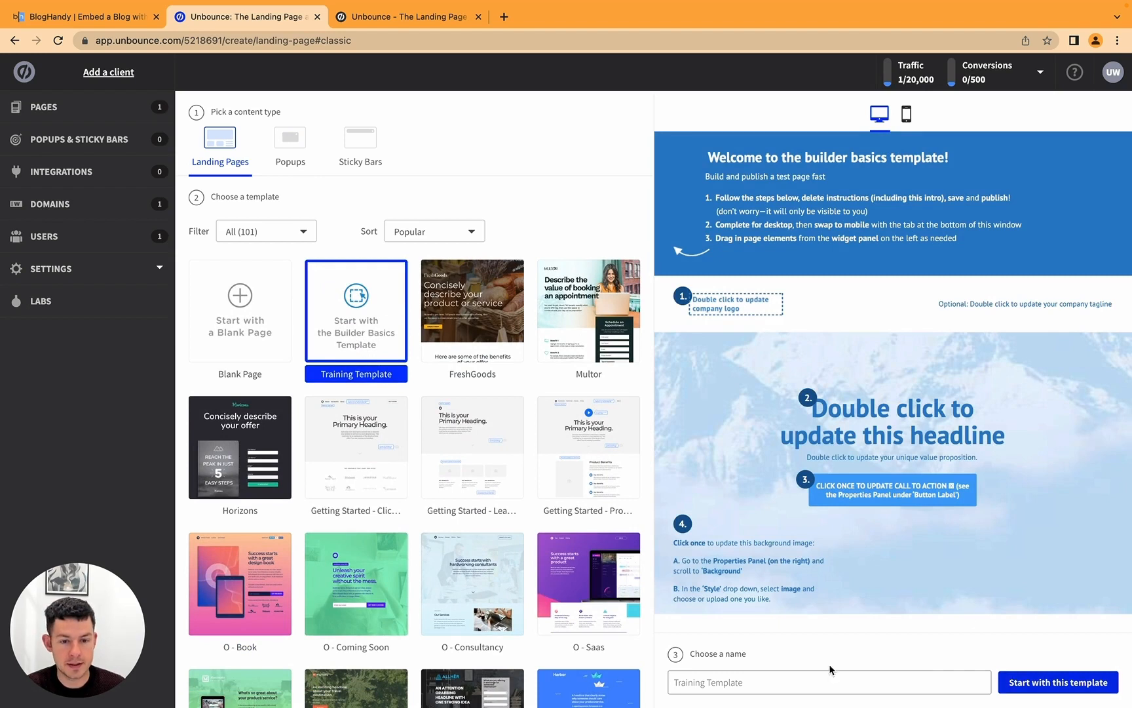
left_click(811, 672)
type("My Blog Test")
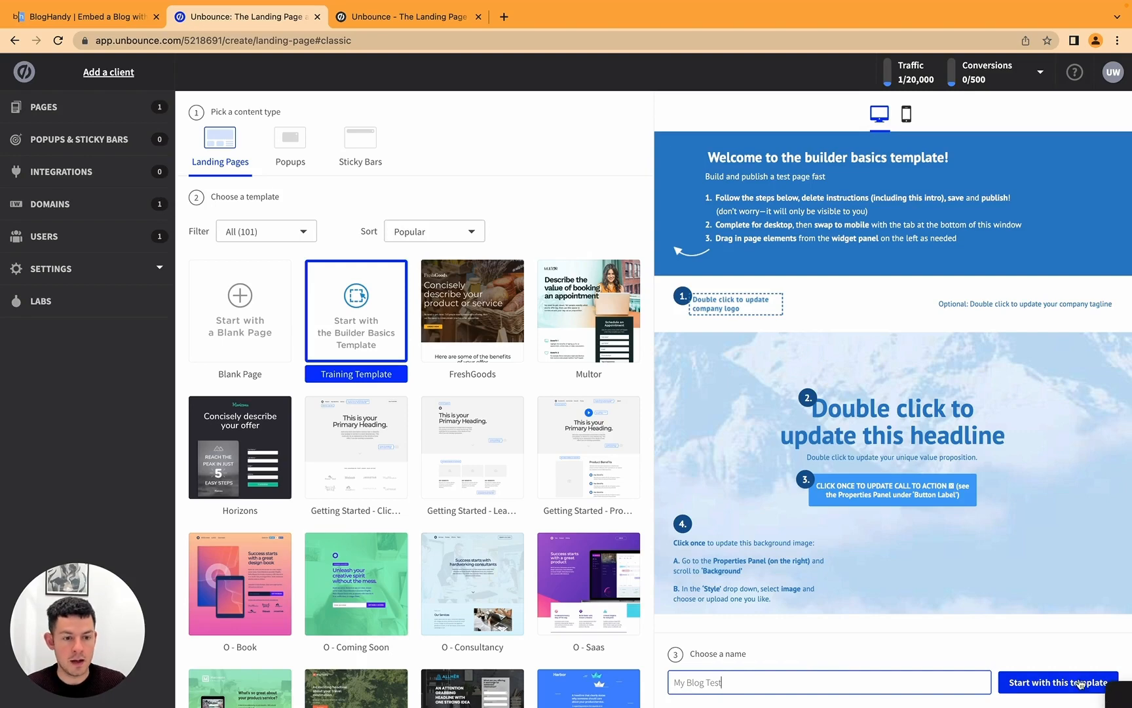
left_click(1057, 685)
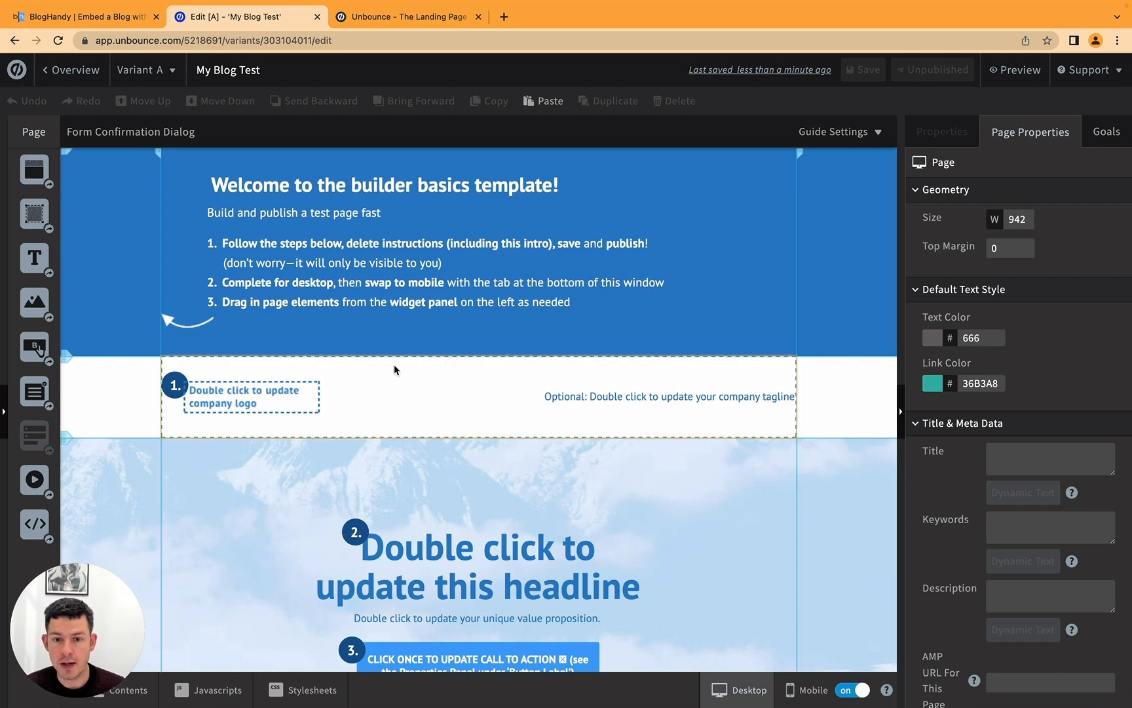
- Look through the template's page sections to find a suitable place for the blog
left_click(340, 382)
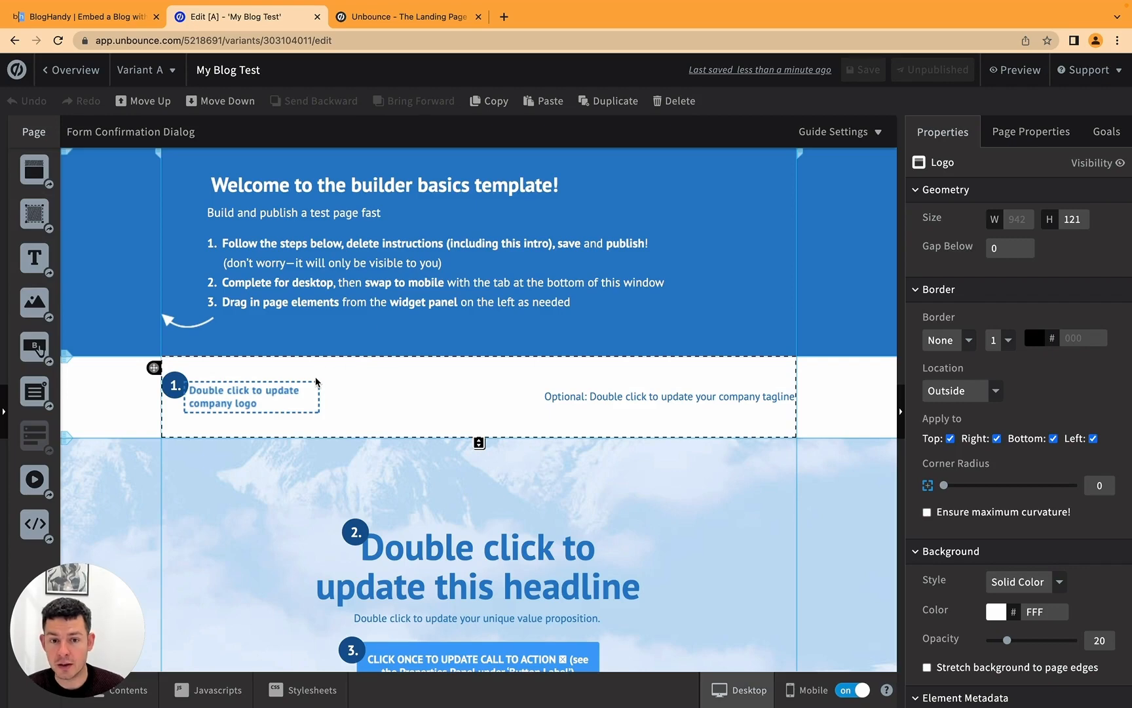
scroll(316, 382, "down", 15)
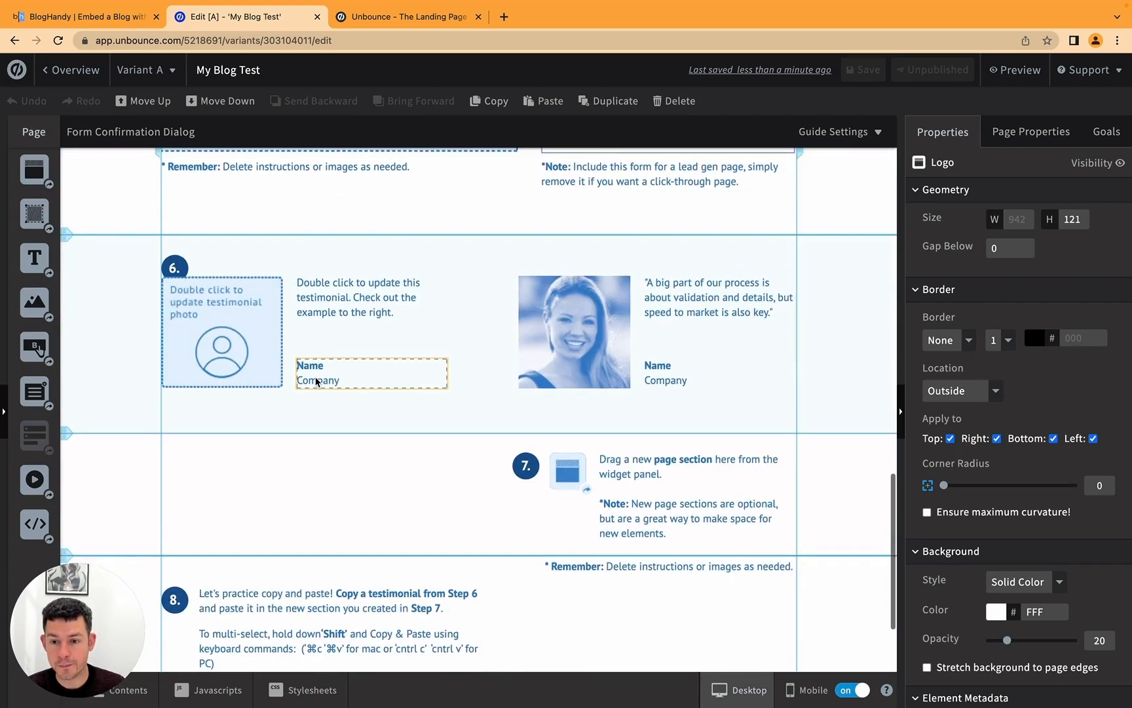
scroll(316, 382, "down", 3)
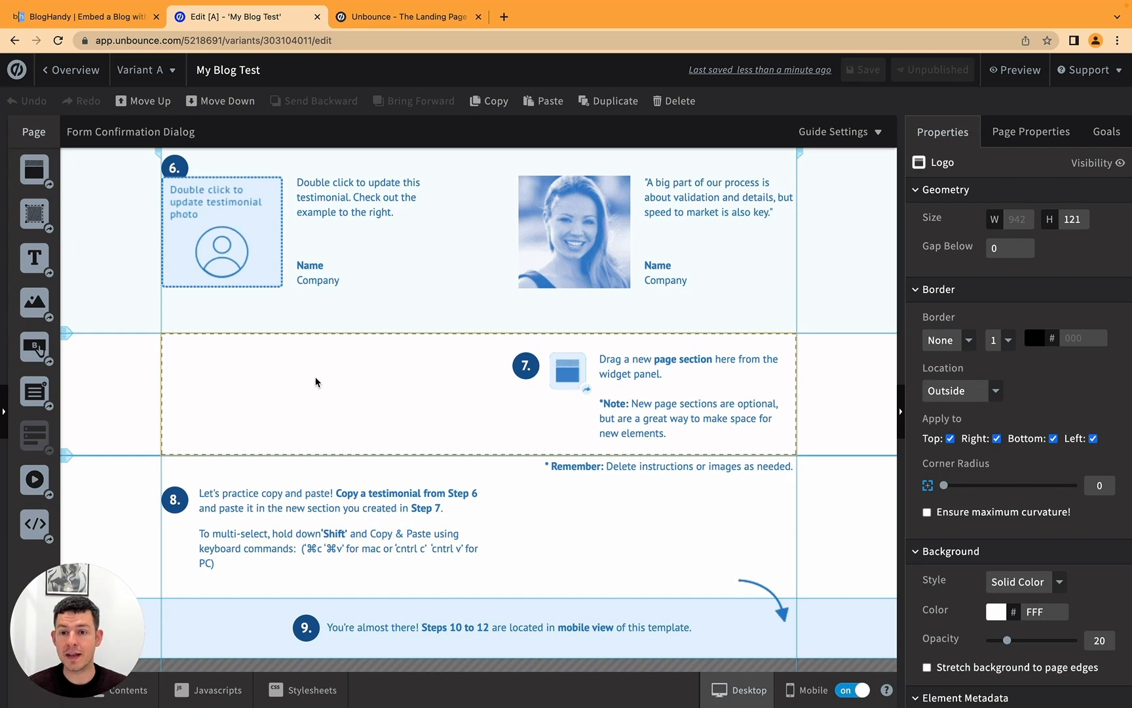
scroll(316, 382, "up", 20)
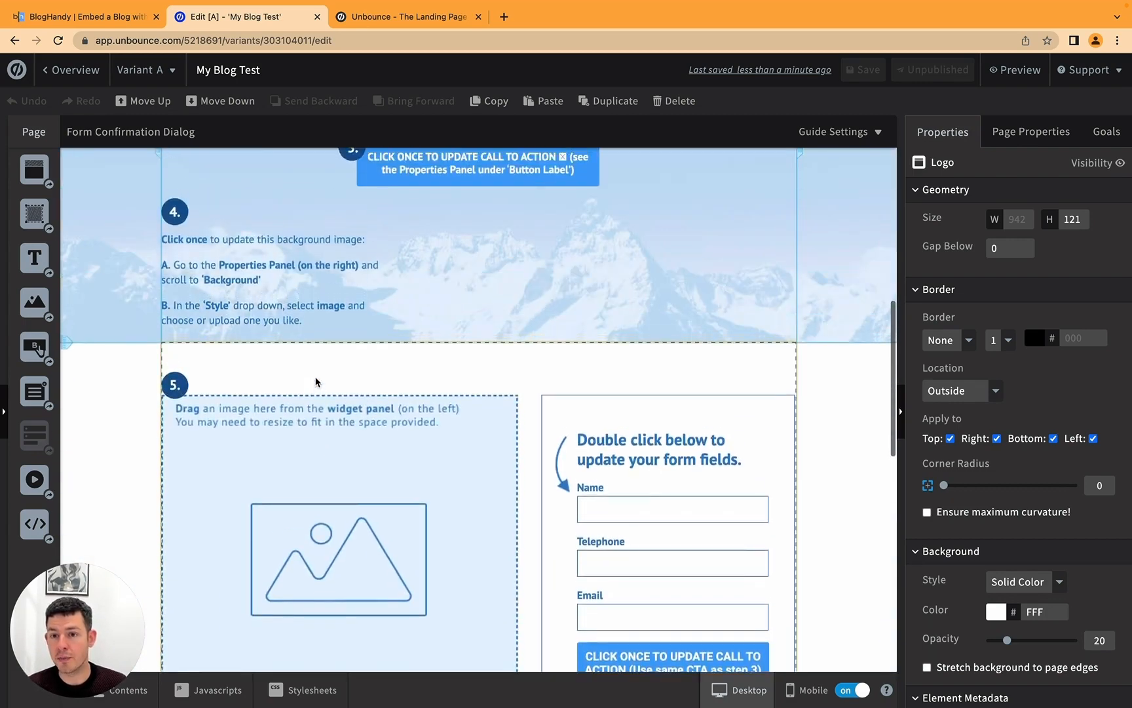
scroll(316, 382, "up", 5)
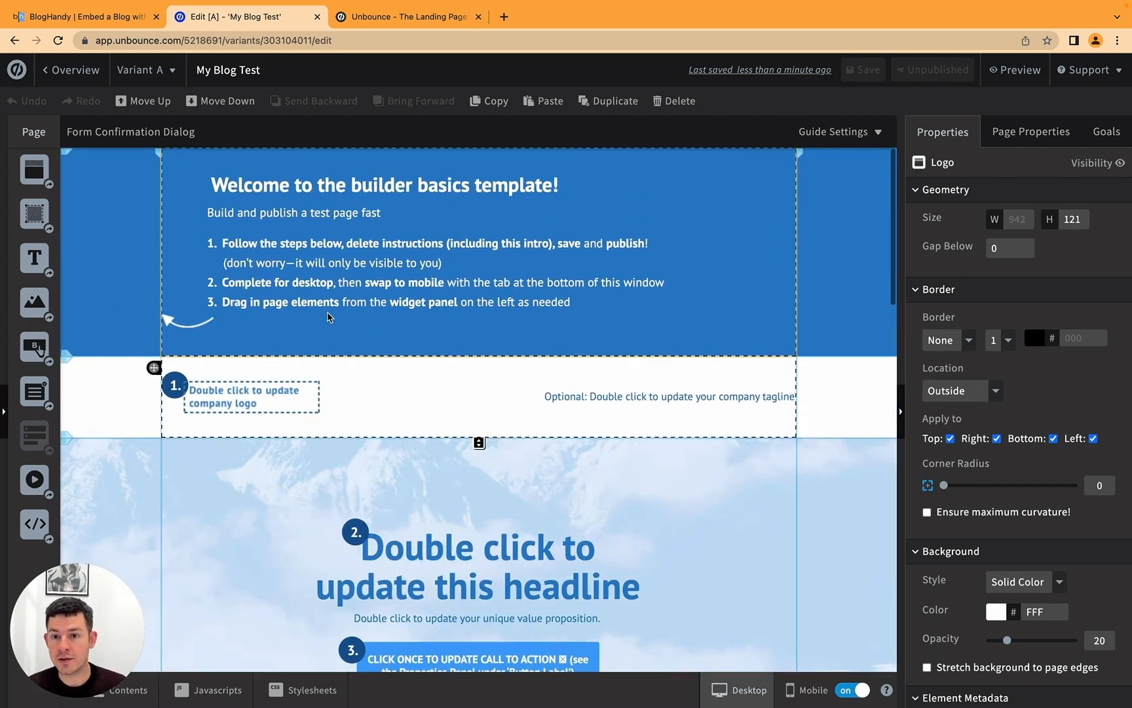
scroll(328, 317, "down", 5)
scroll(328, 318, "down", 10)
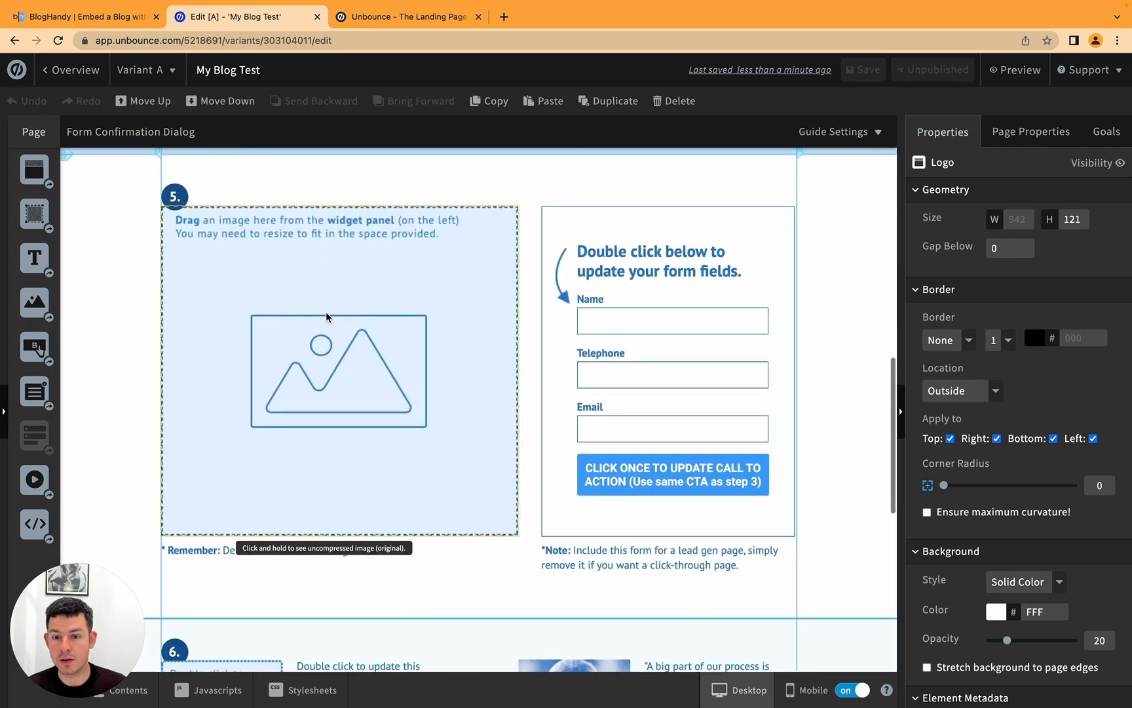
- Delete the number 5 label, its blue circle and the large image placeholder from the fifth instruction's section
left_click(172, 194)
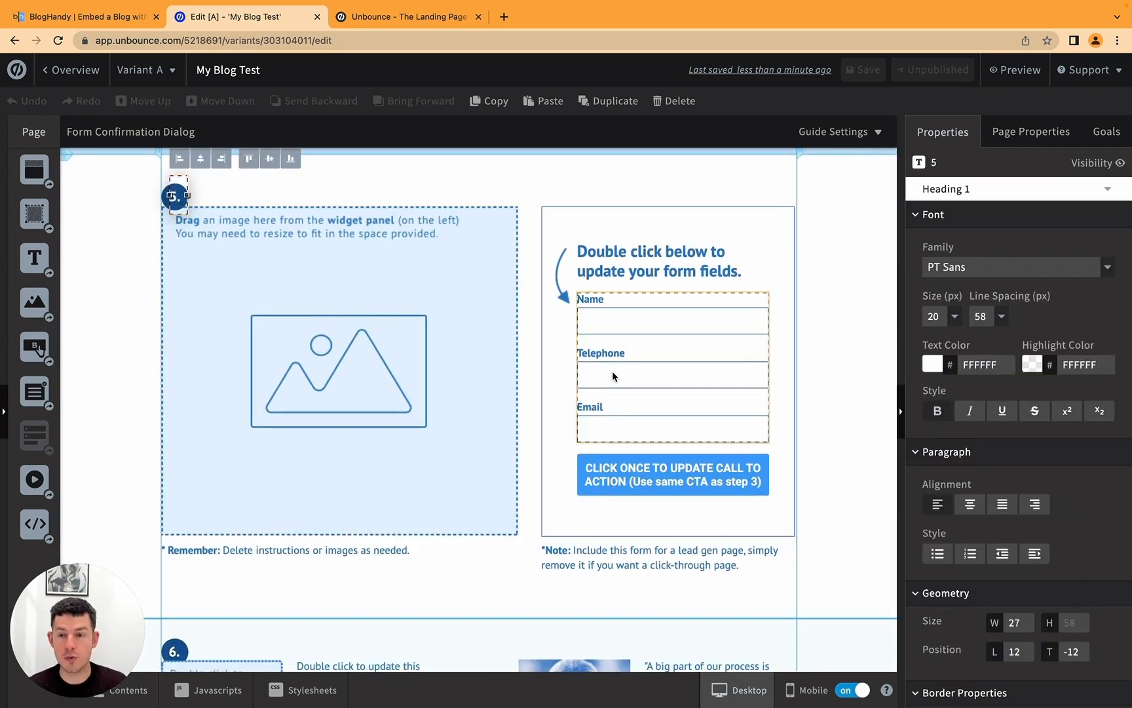
key("Delete")
left_click(379, 340)
key("Delete")
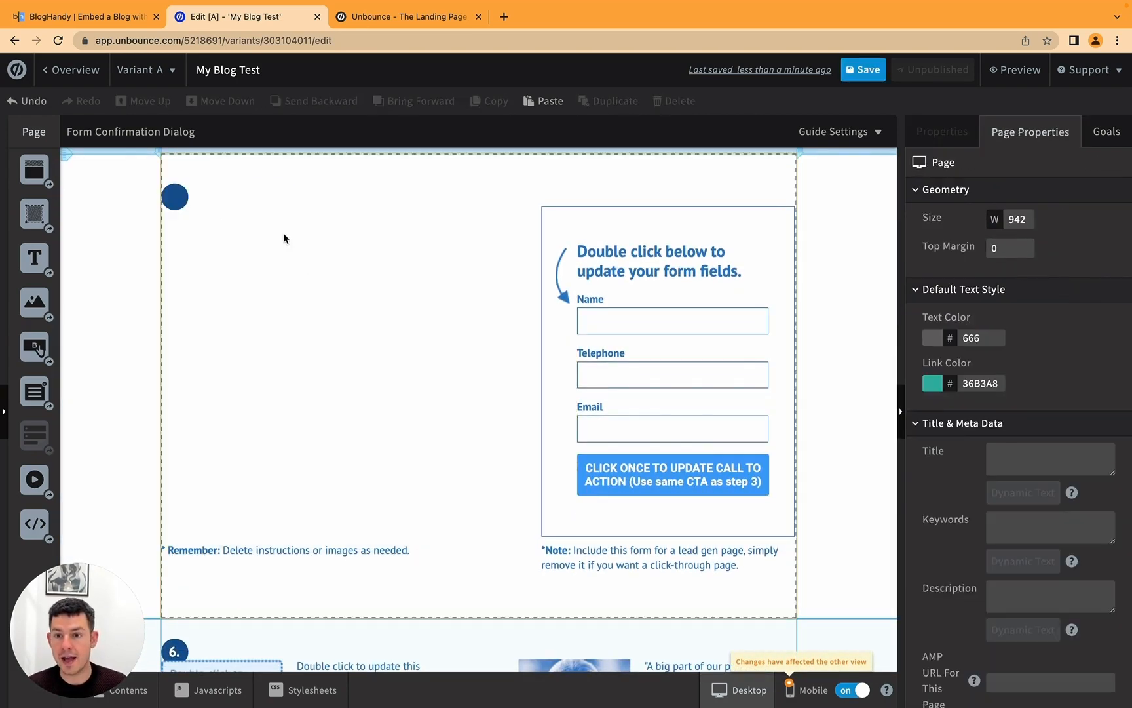
left_click(173, 195)
key("Delete")
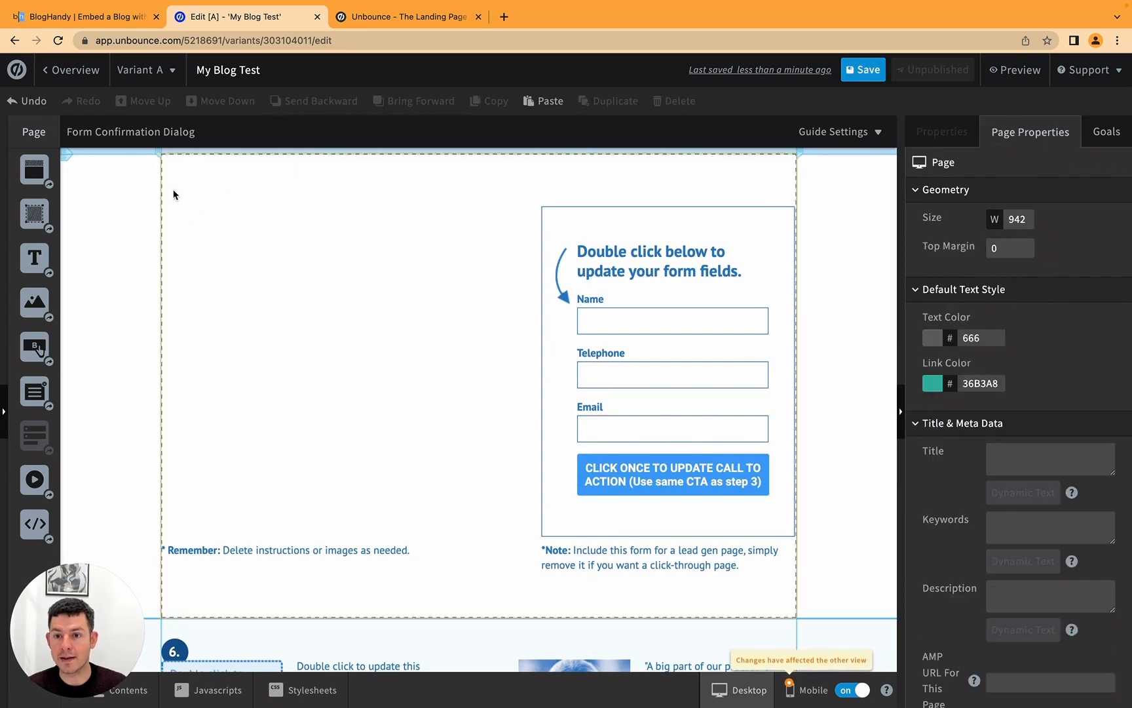
- Delete the form box and the Note and Remember texts from the same section, leaving it empty
left_click(582, 230)
key("Delete")
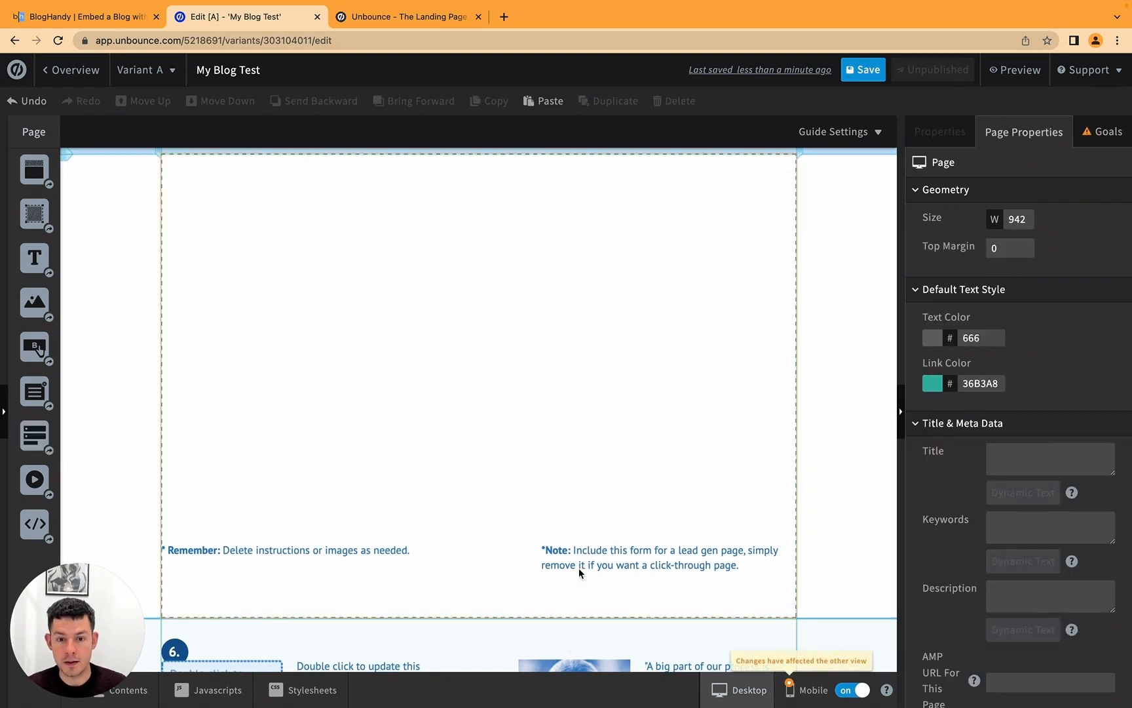
left_click(591, 559)
key("Delete")
left_click(336, 554)
key("Delete")
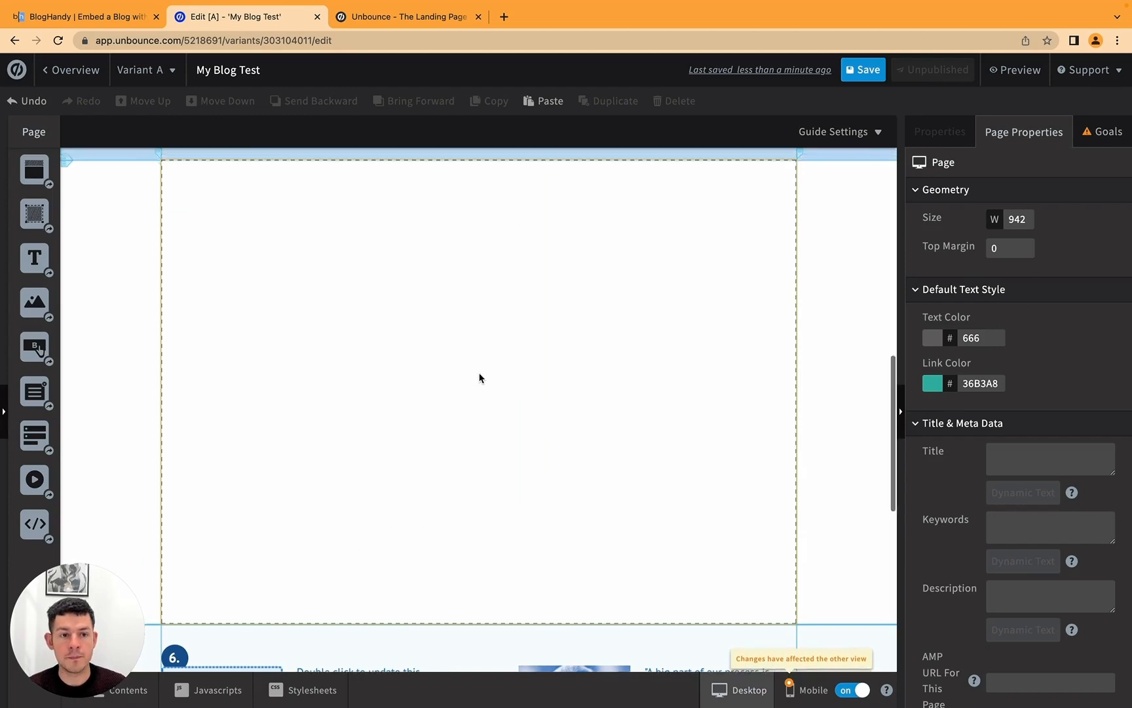
- Place a Custom HTML element in the emptied section above the testimonials
scroll(740, 147, "up", 2)
scroll(528, 328, "down", 5)
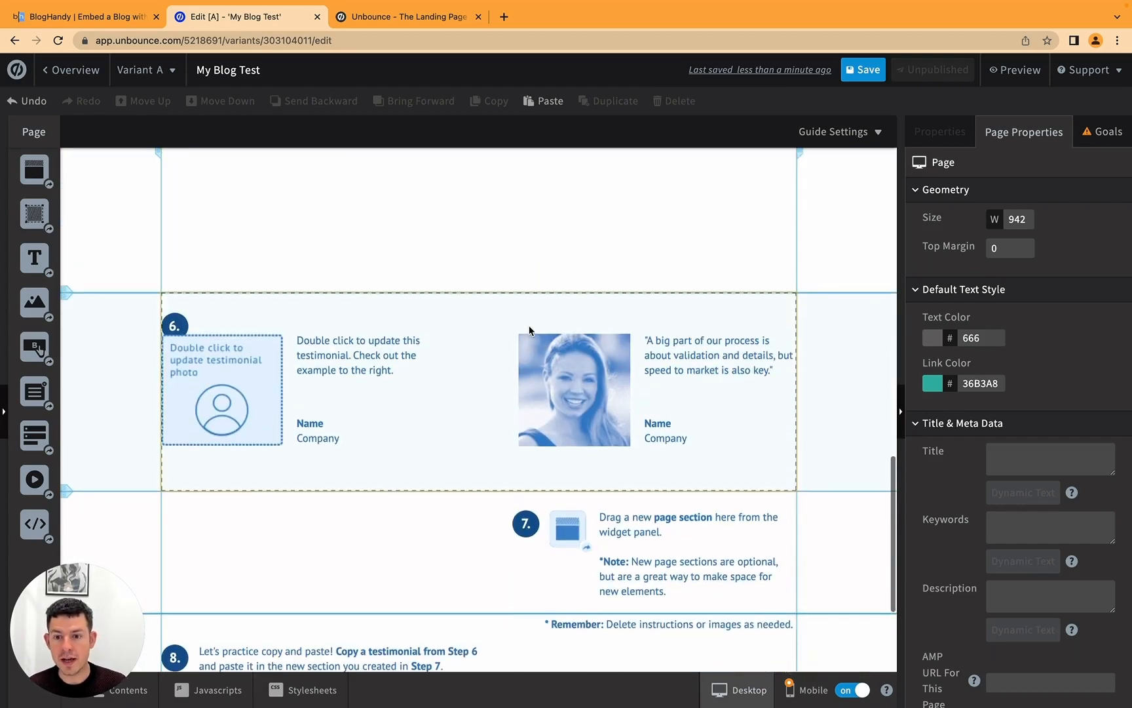
scroll(529, 329, "up", 10)
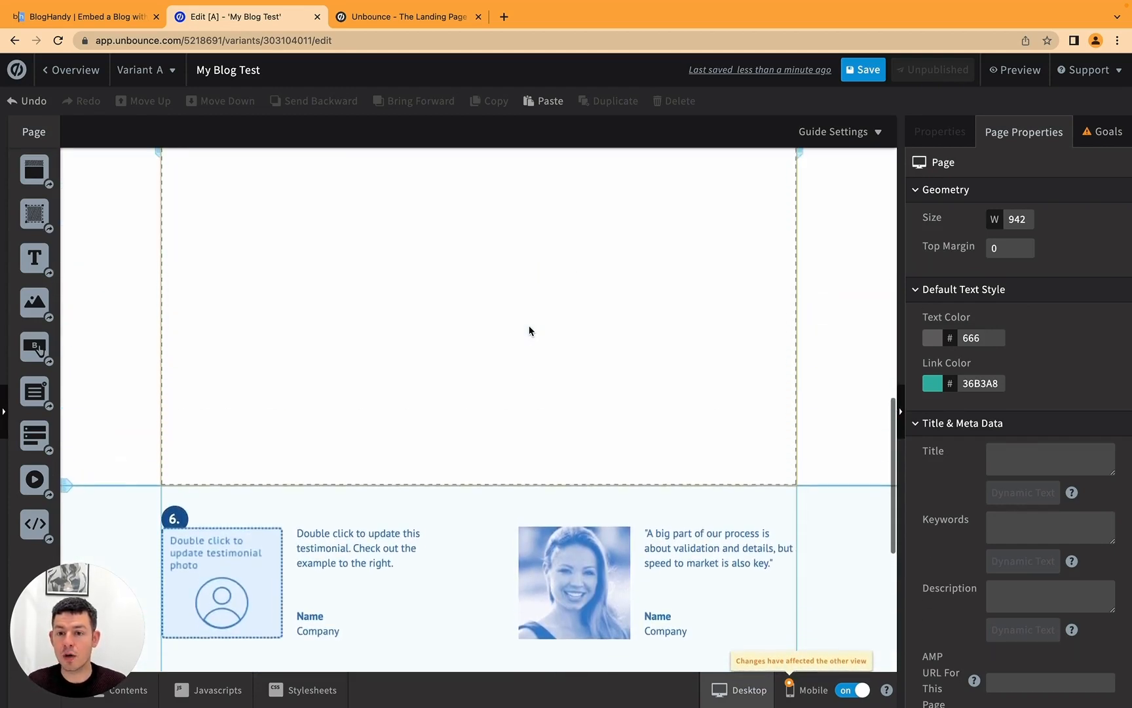
scroll(530, 330, "down", 8)
scroll(529, 330, "up", 2)
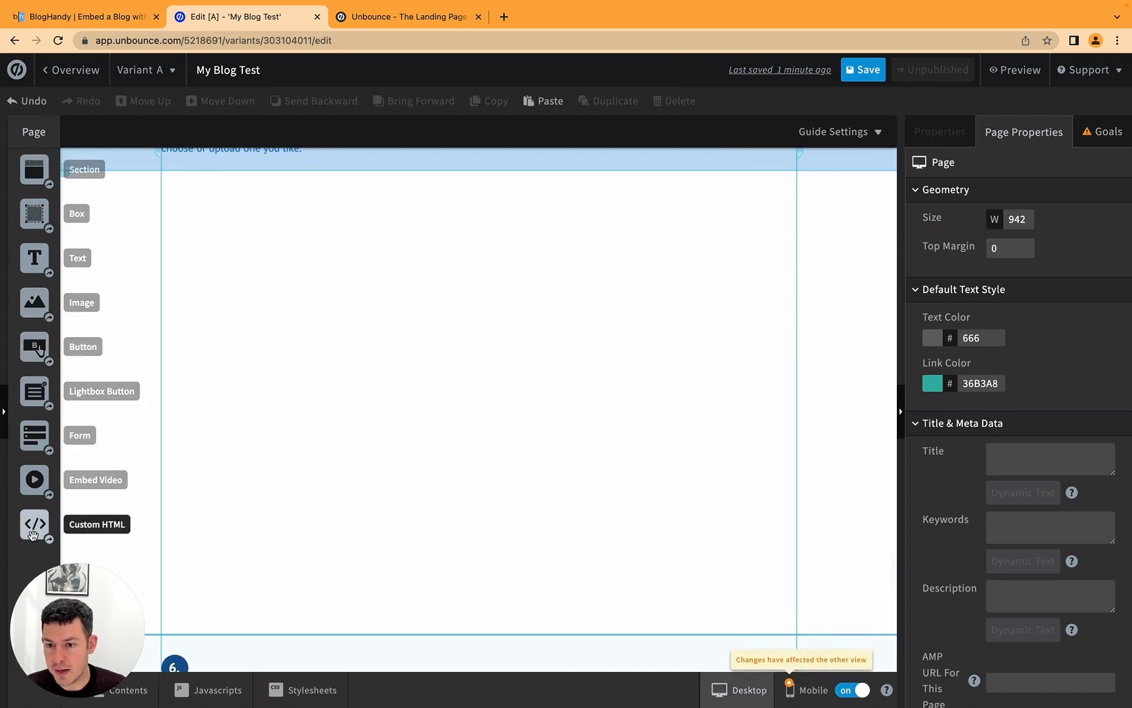
left_click_drag(33, 534, 346, 339)
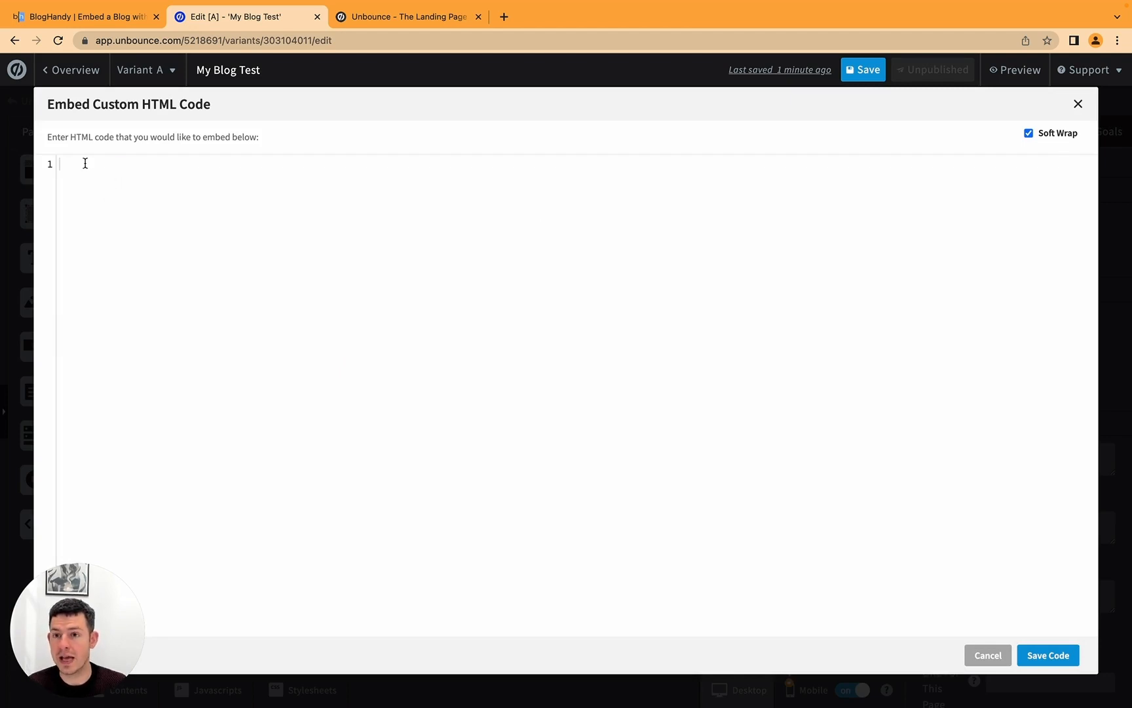
- Copy the Step 1 script snippet from BlogHandy's Getting Started page and paste it into the element's custom HTML code
left_click(89, 18)
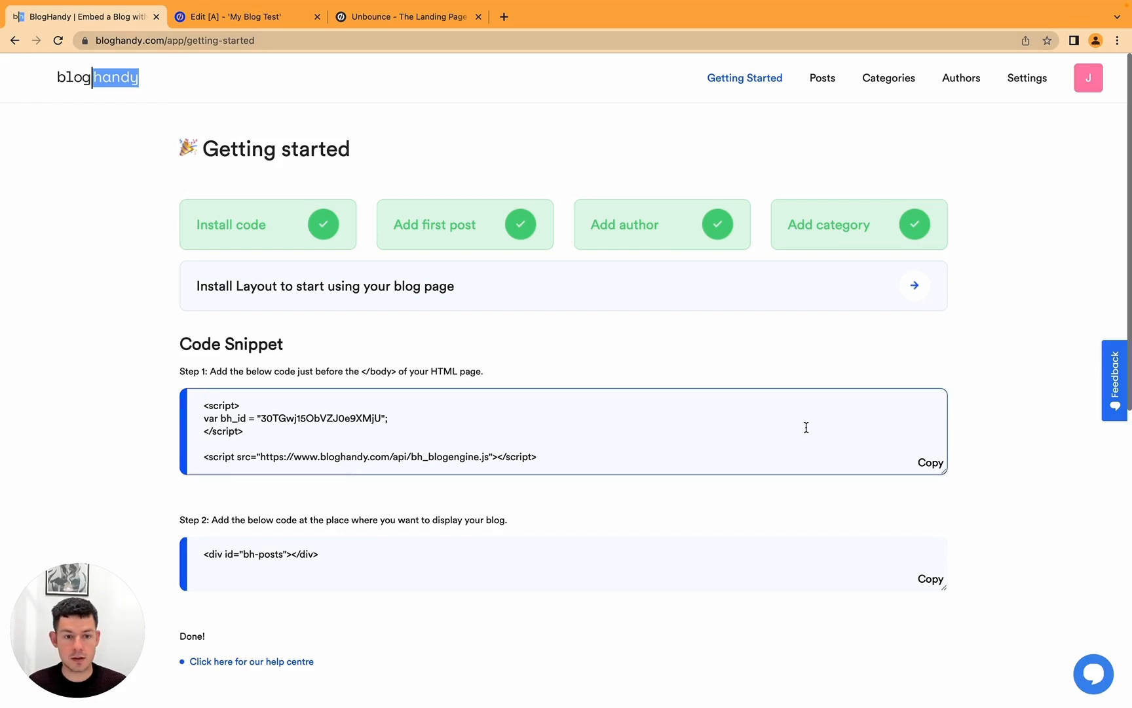
left_click(931, 463)
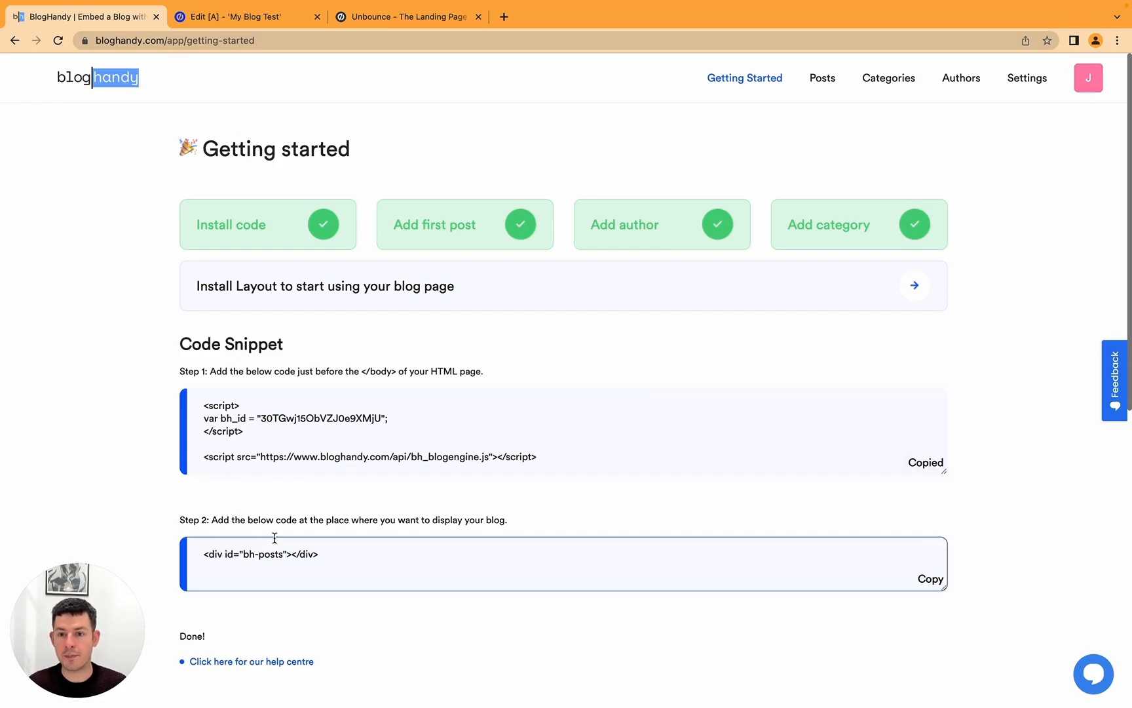
left_click(242, 18)
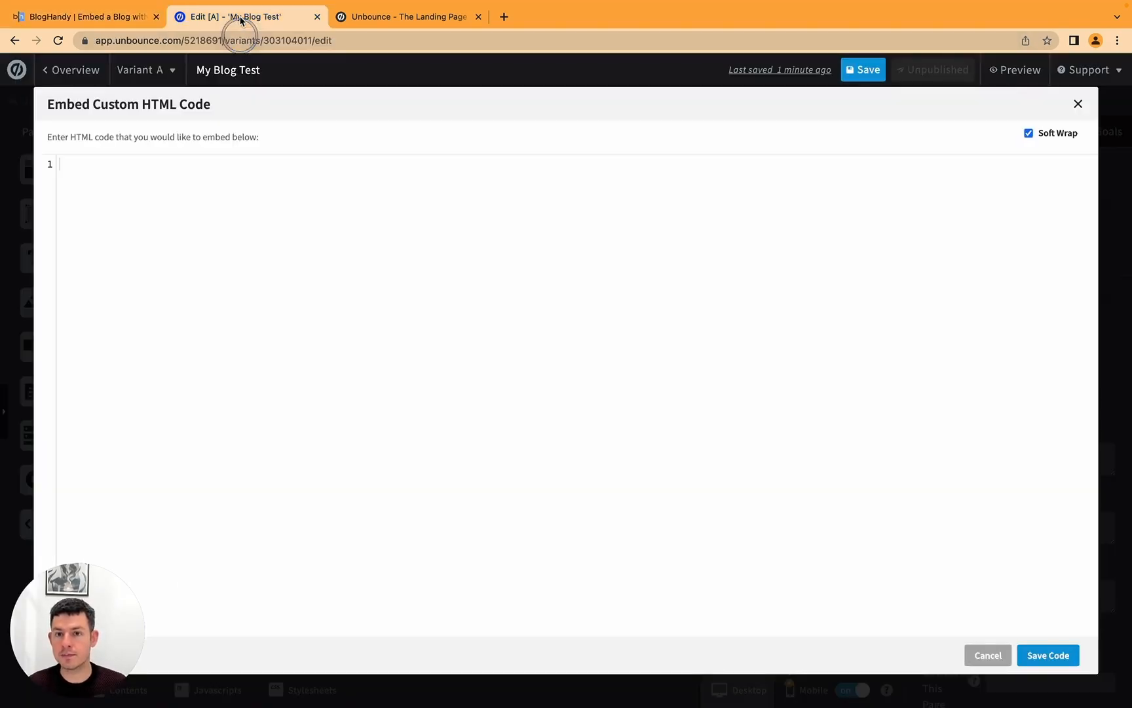
left_click(246, 214)
key("super+v")
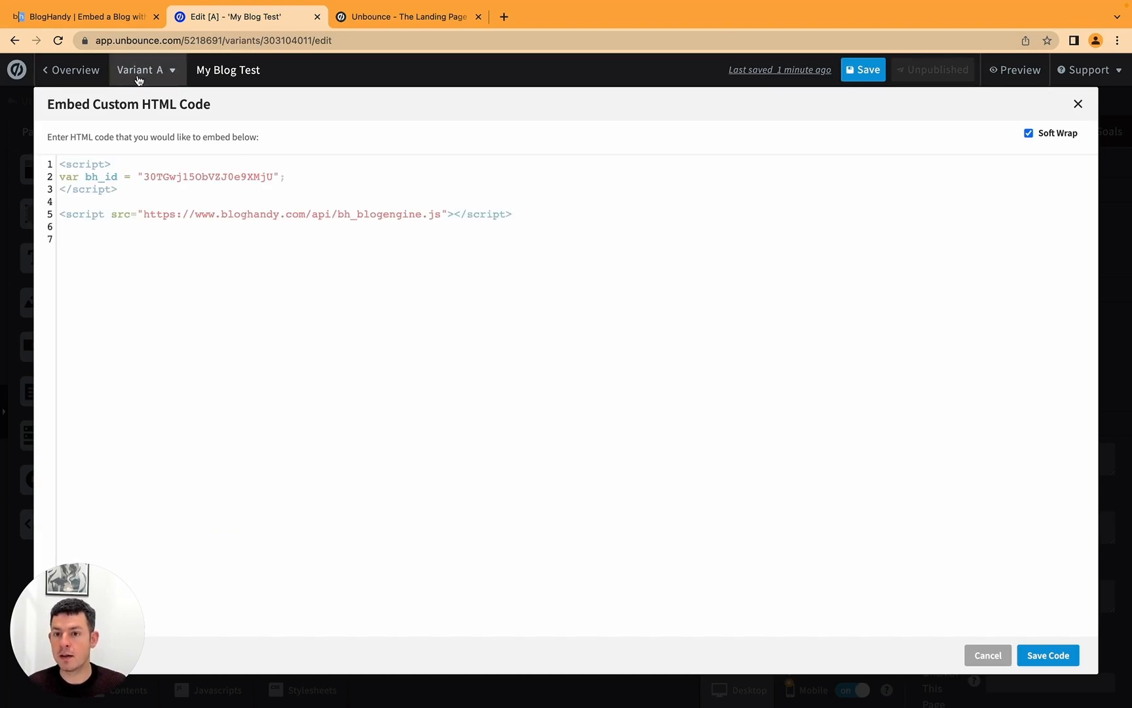
- Copy BlogHandy's Step 2 snippet, <div id="bh-posts"></div>, paste it below the script and save the embed code
left_click(98, 16)
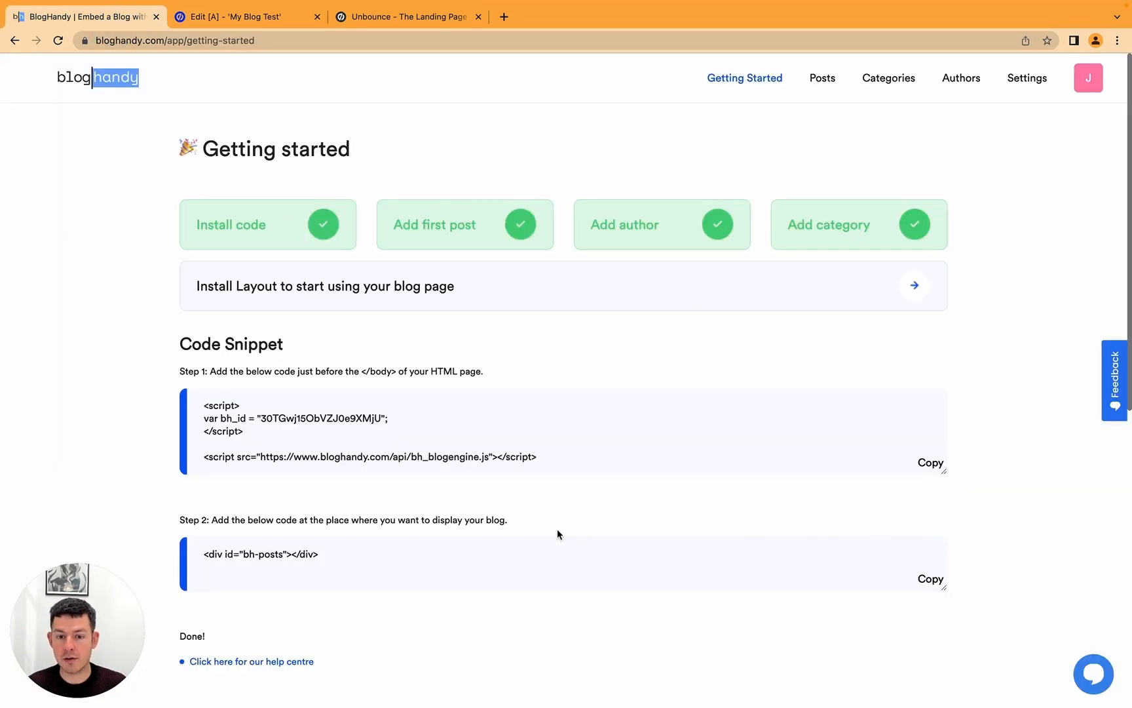
left_click(938, 580)
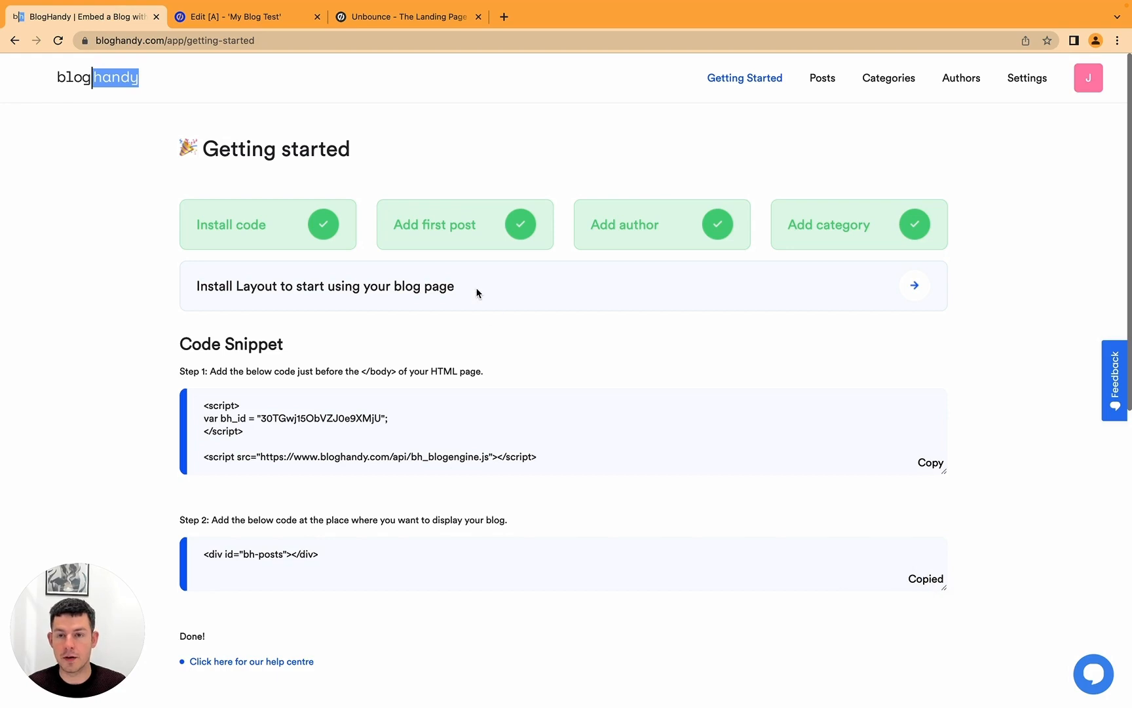
left_click(247, 19)
left_click(255, 331)
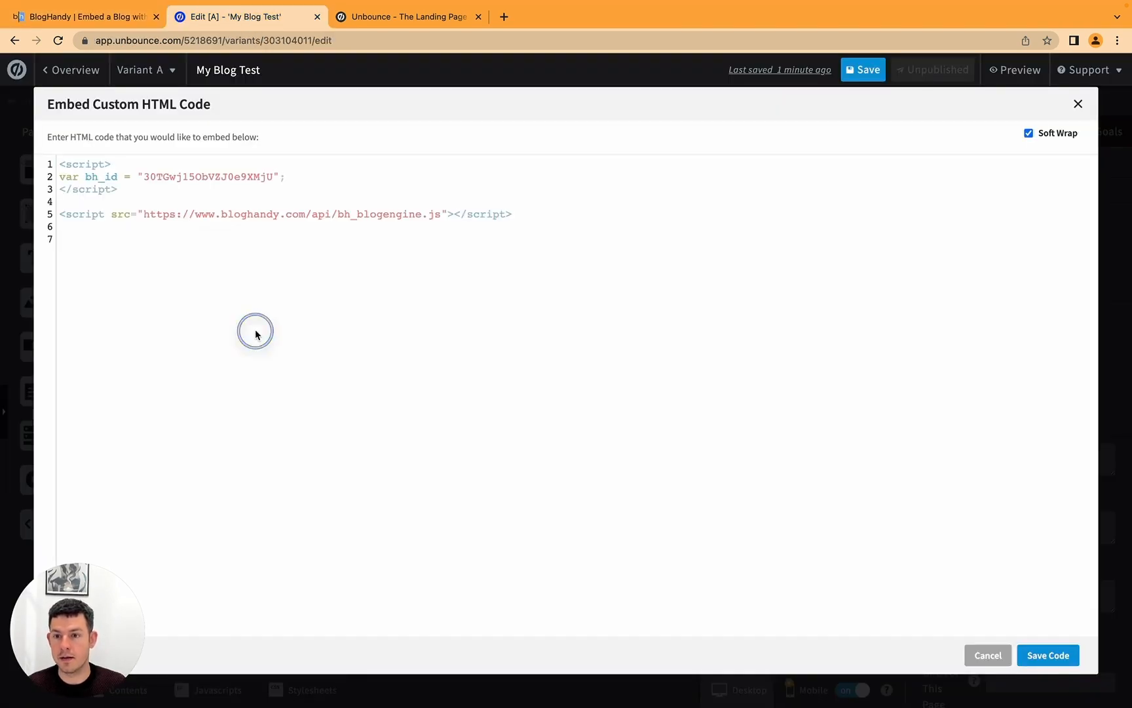
key("super+v")
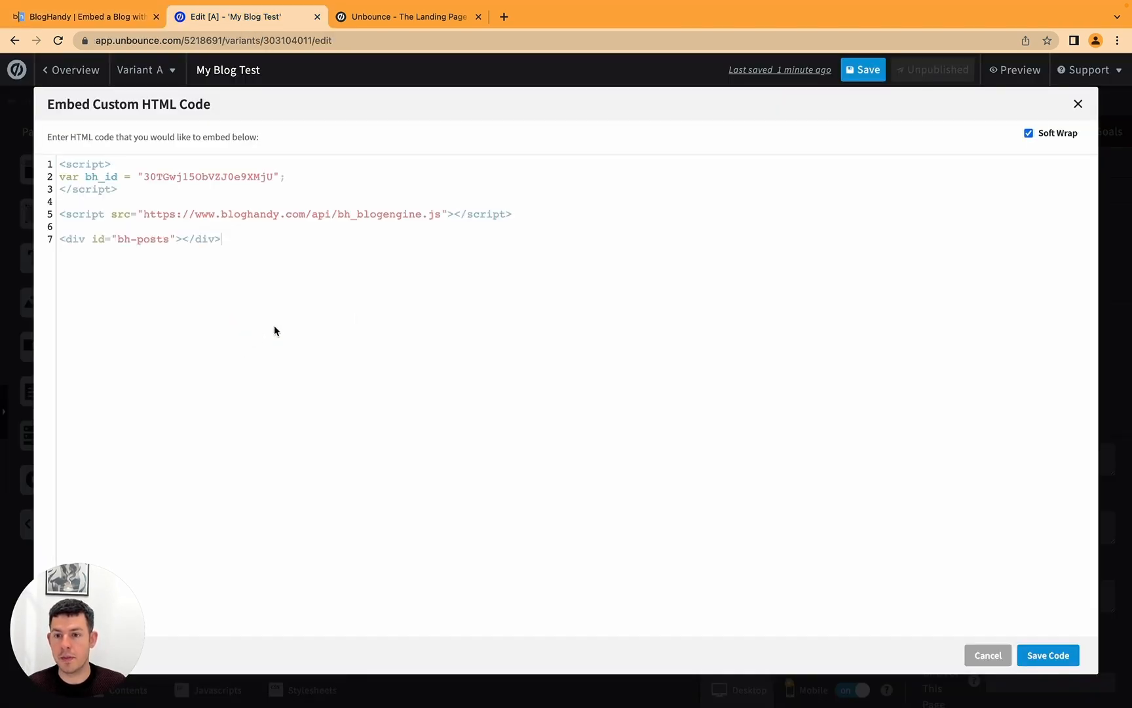
left_click(1051, 655)
- Move the Custom HTML element to about 32 px from the left and 105 px from the section's top, and save the page
left_click_drag(291, 325, 234, 283)
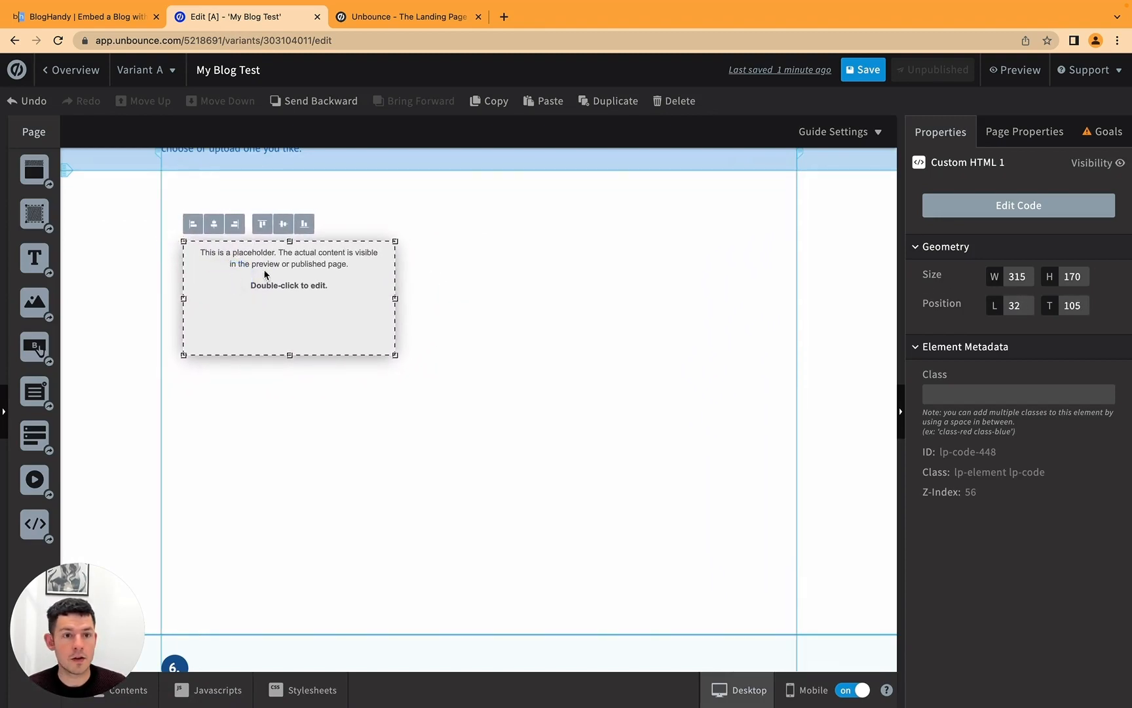
left_click(1013, 77)
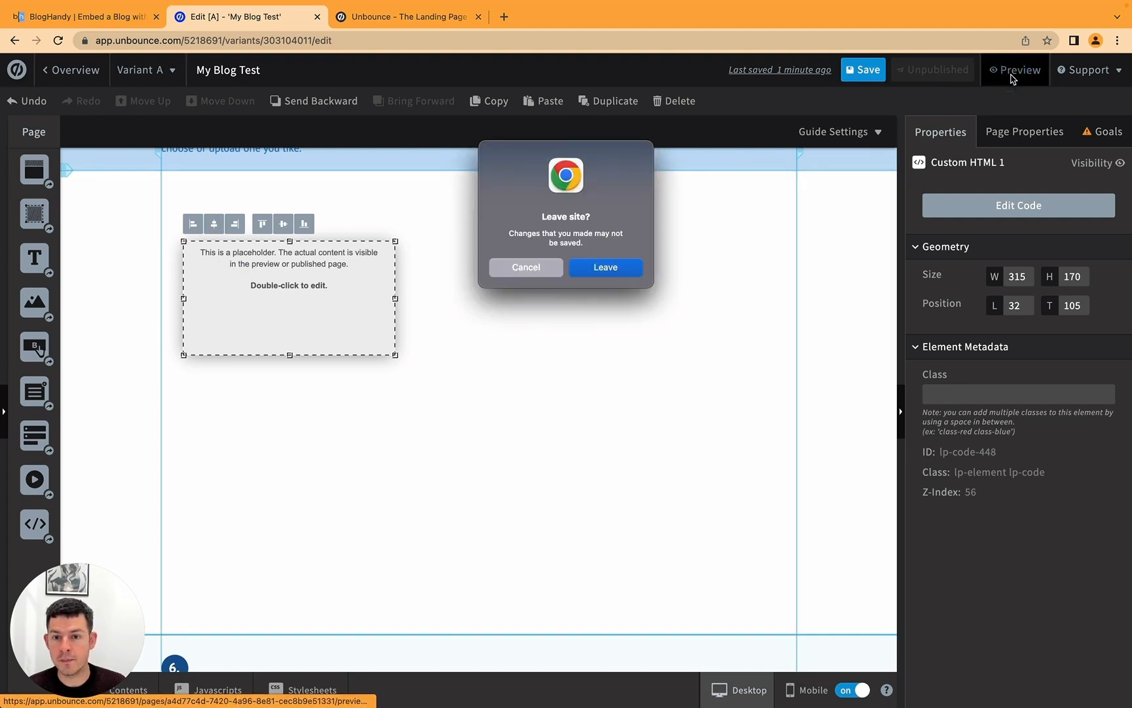
left_click(517, 262)
left_click(862, 70)
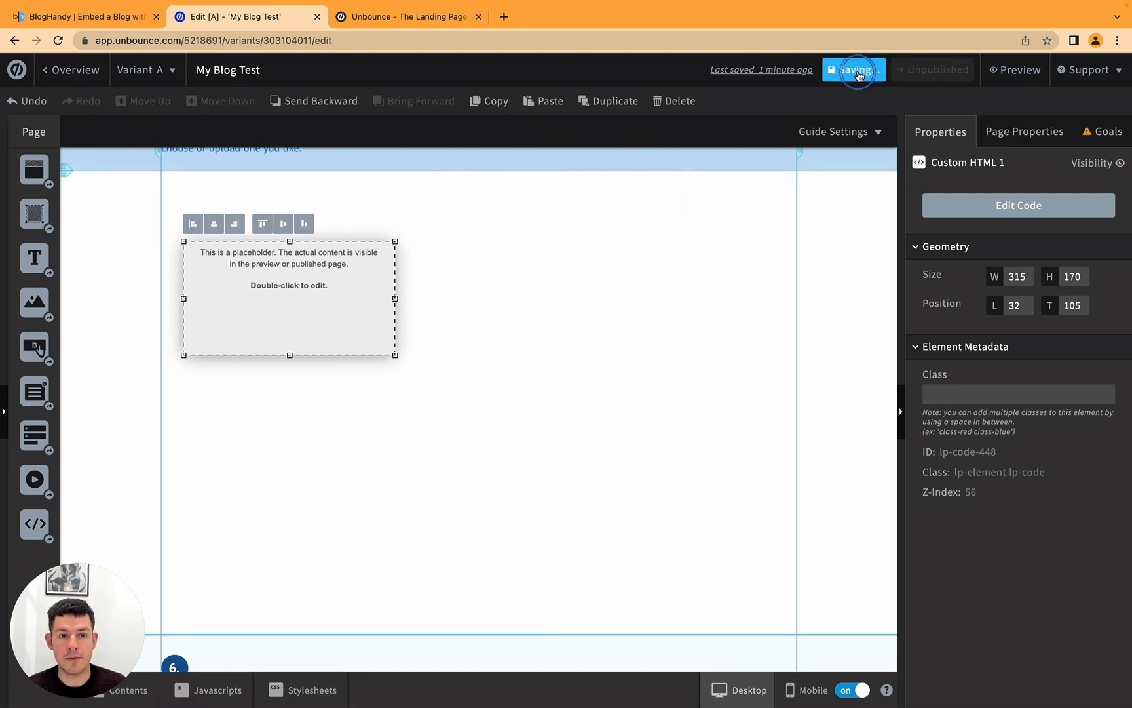
- Preview the desktop page, inspect the width of the embedded blog posts and return to the editor
left_click(1012, 68)
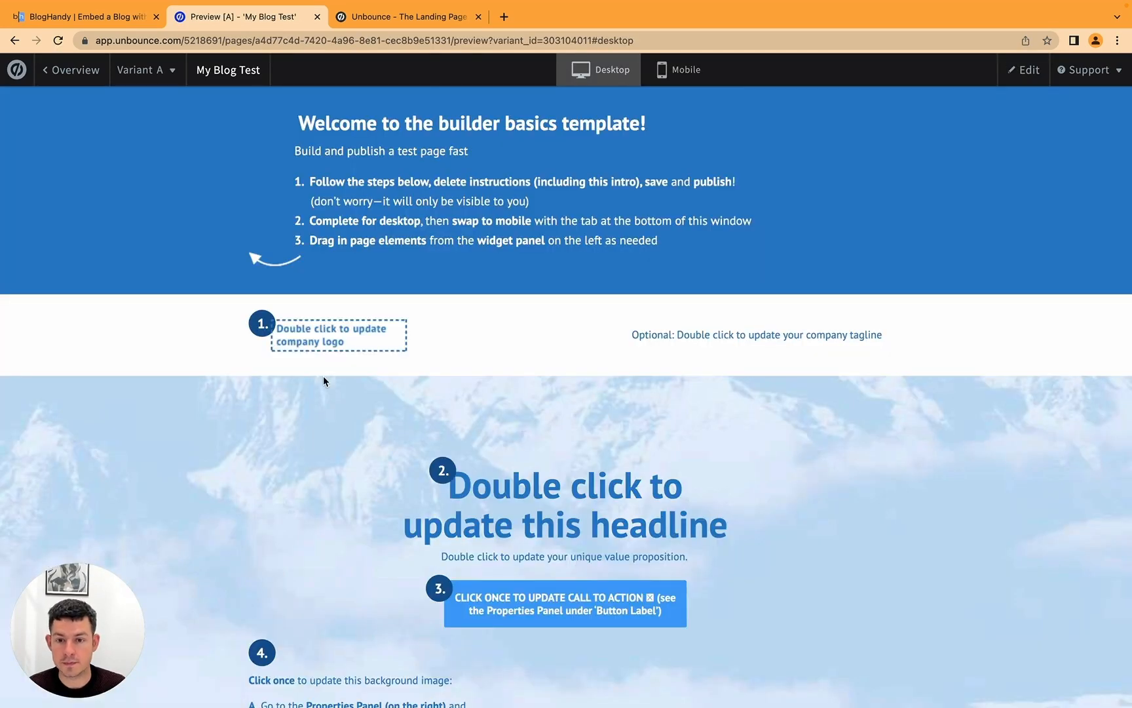
scroll(323, 381, "down", 8)
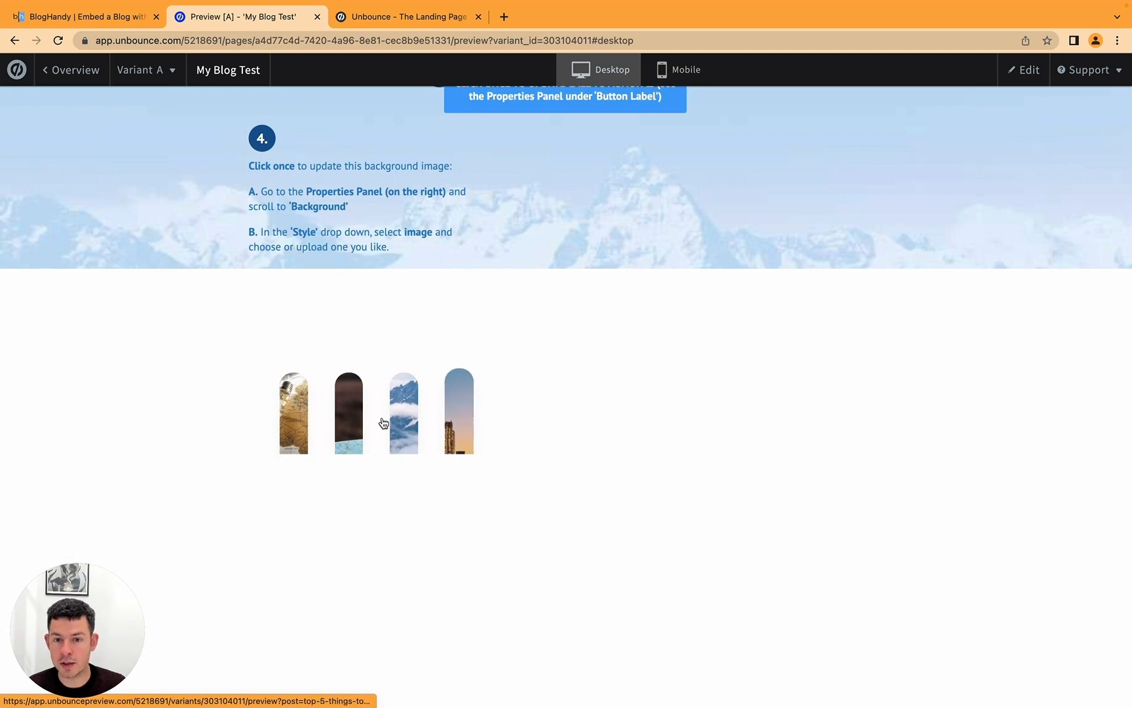
left_click_drag(240, 342, 668, 501)
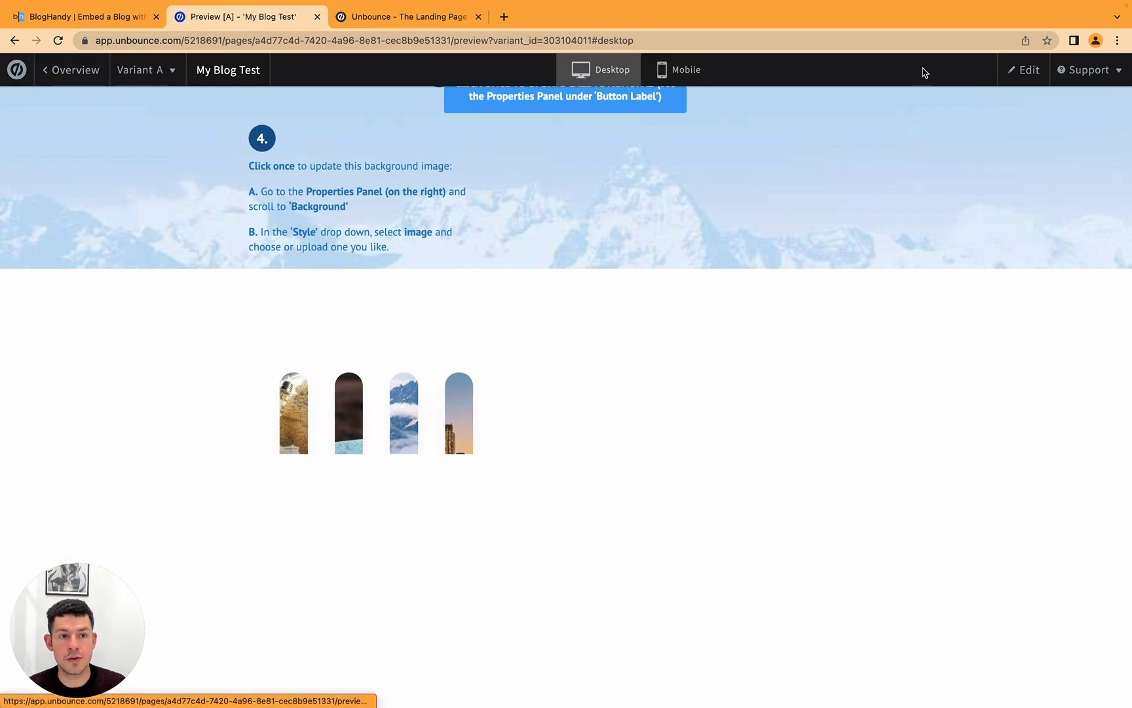
left_click(1025, 86)
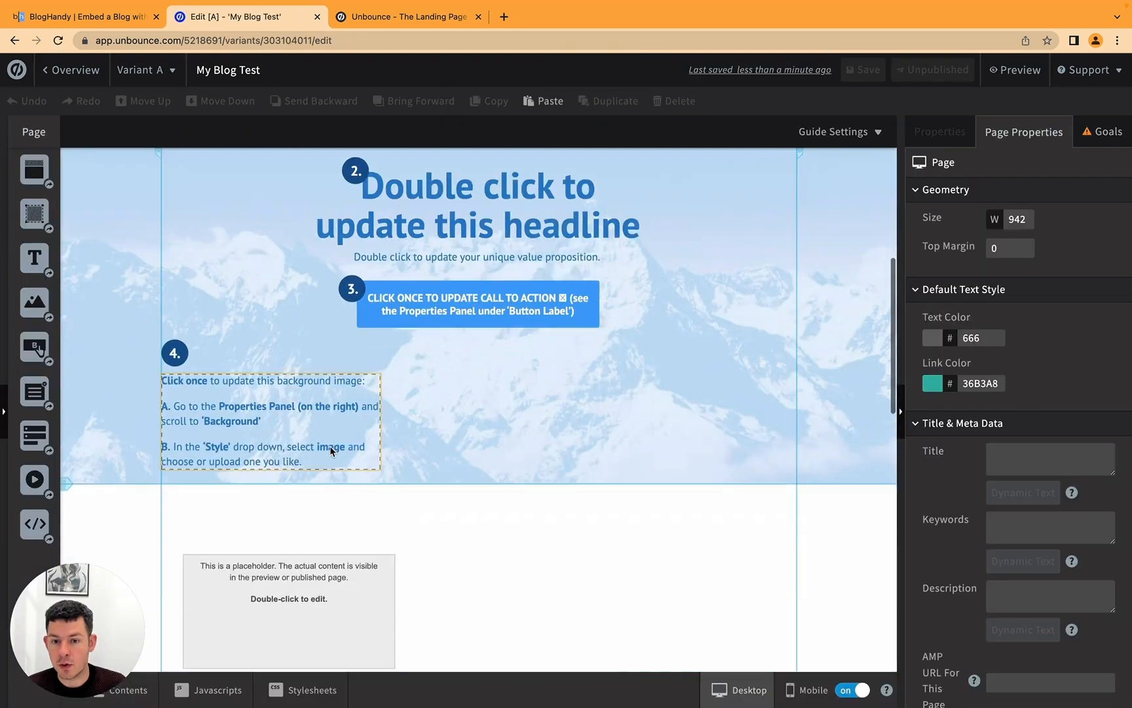
- Move the Custom HTML element to position 0, 0 in its section, resize it to 942 by 648 px and save the page
left_click_drag(263, 330, 246, 266)
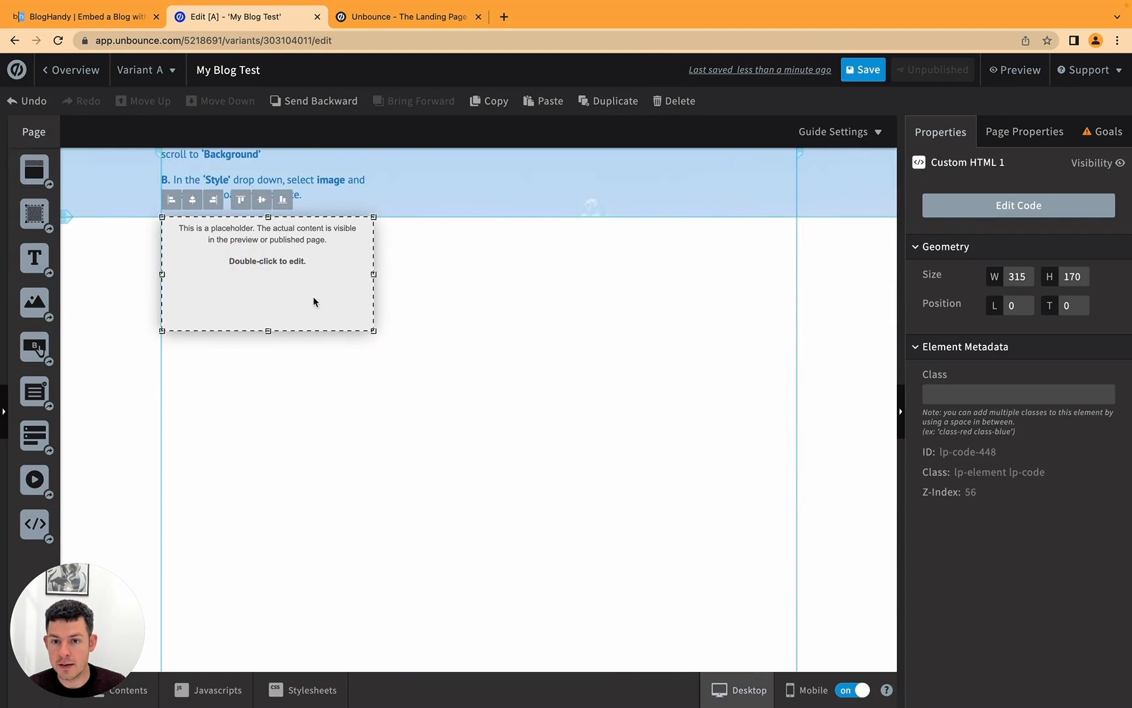
left_click_drag(374, 330, 796, 513)
scroll(483, 480, "down", 3)
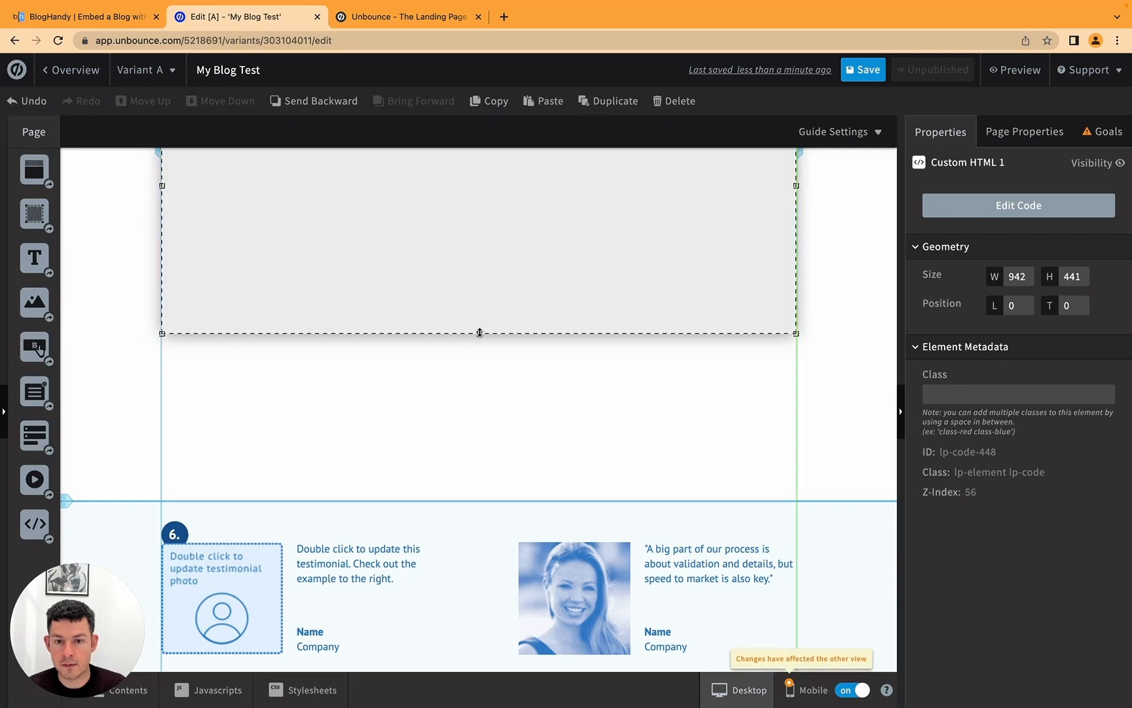
left_click_drag(479, 333, 480, 473)
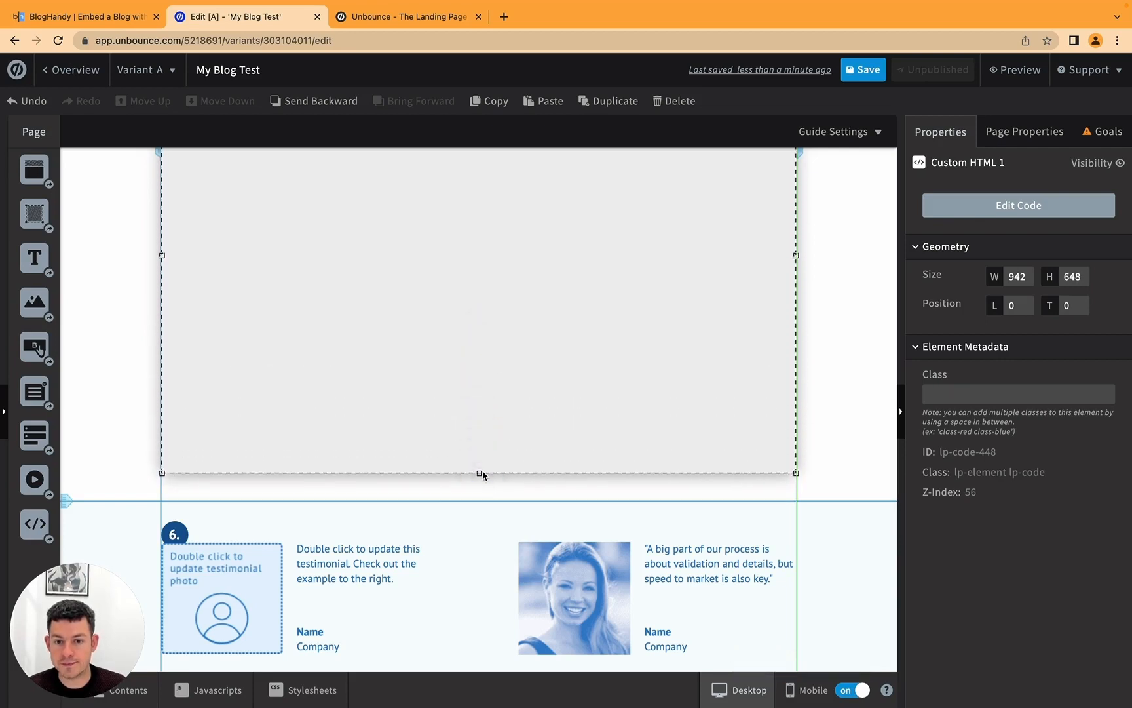
scroll(483, 475, "up", 5)
scroll(484, 475, "down", 2)
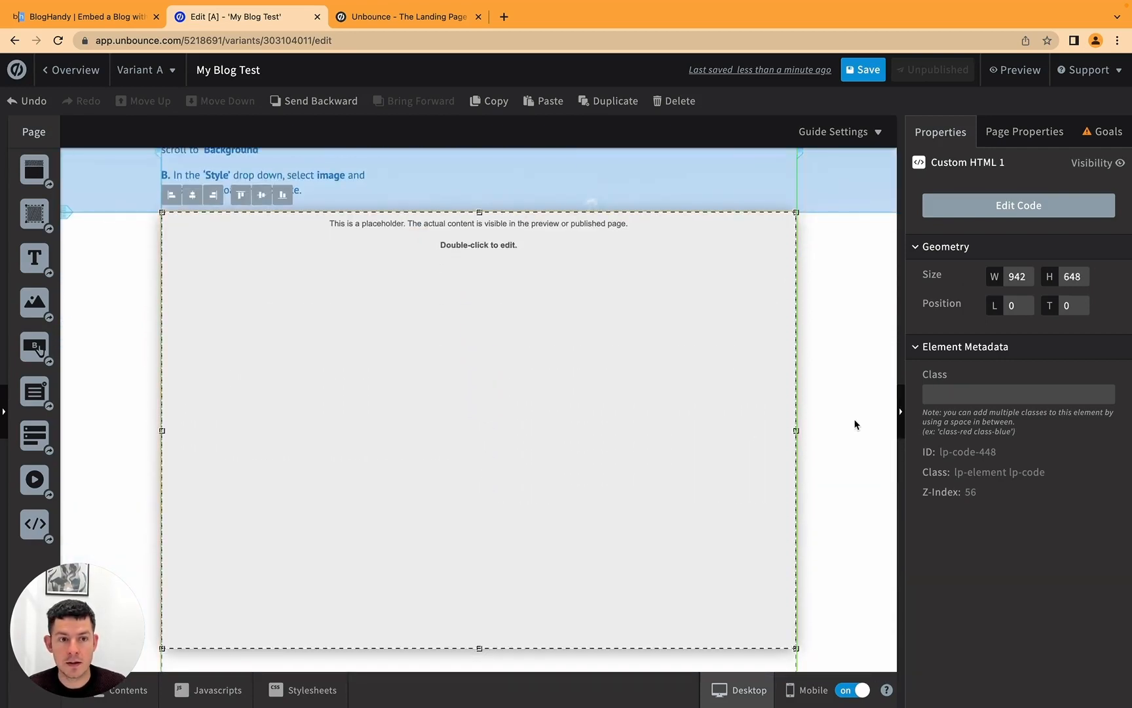
left_click(865, 69)
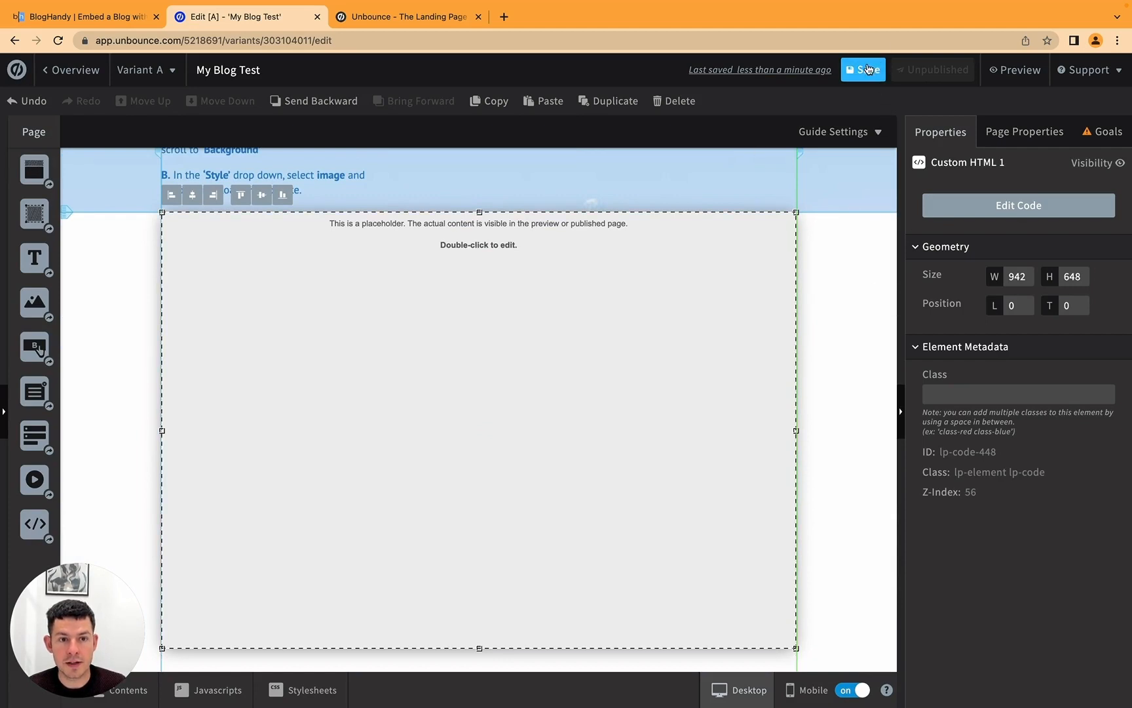
- Preview the desktop page, examine how the blog posts fill the resized element and return to the editor
left_click(1019, 72)
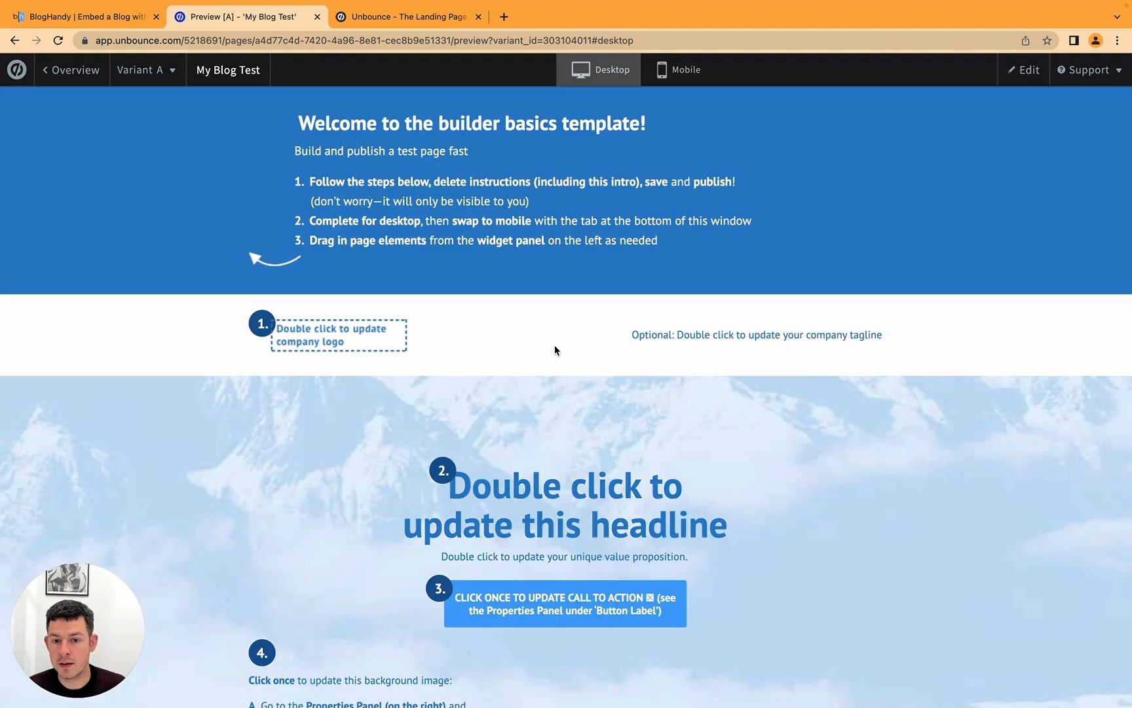
scroll(554, 345, "down", 7)
scroll(554, 345, "down", 3)
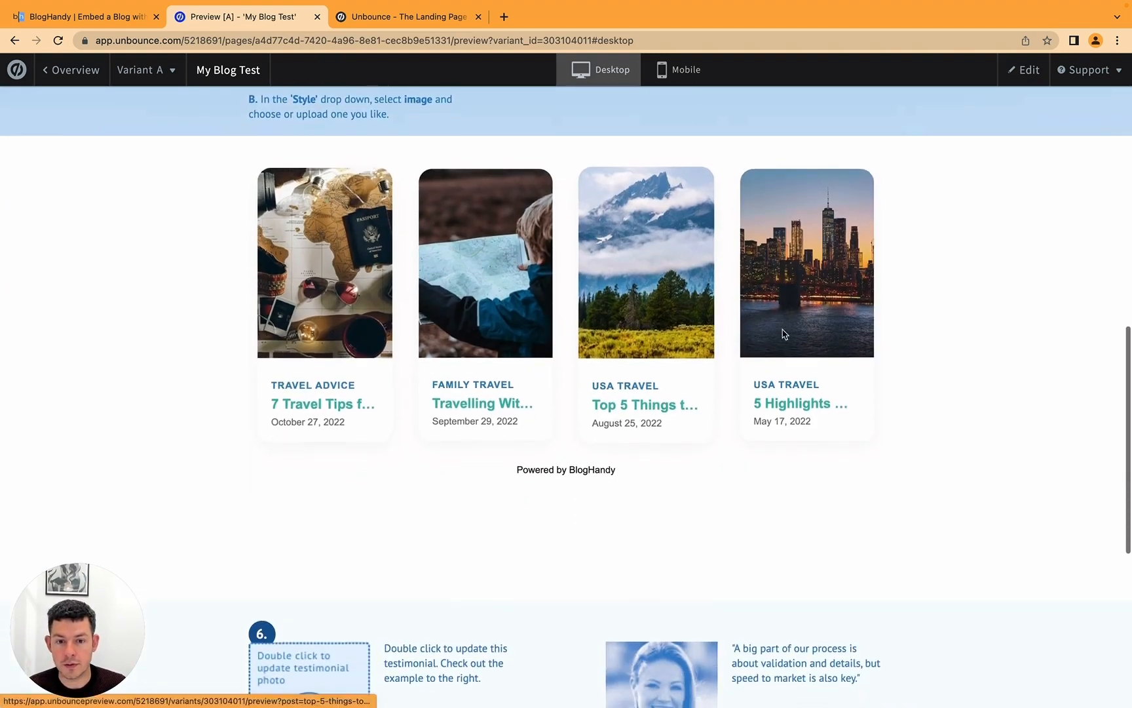
scroll(819, 356, "up", 3)
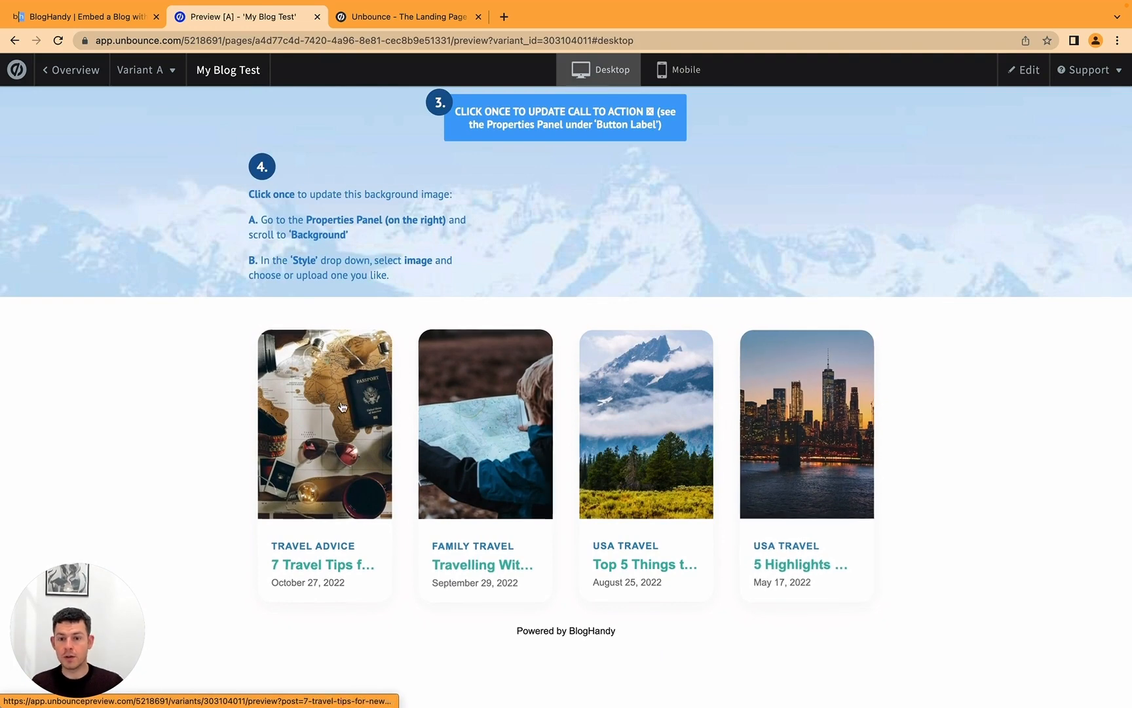
scroll(209, 392, "down", 3)
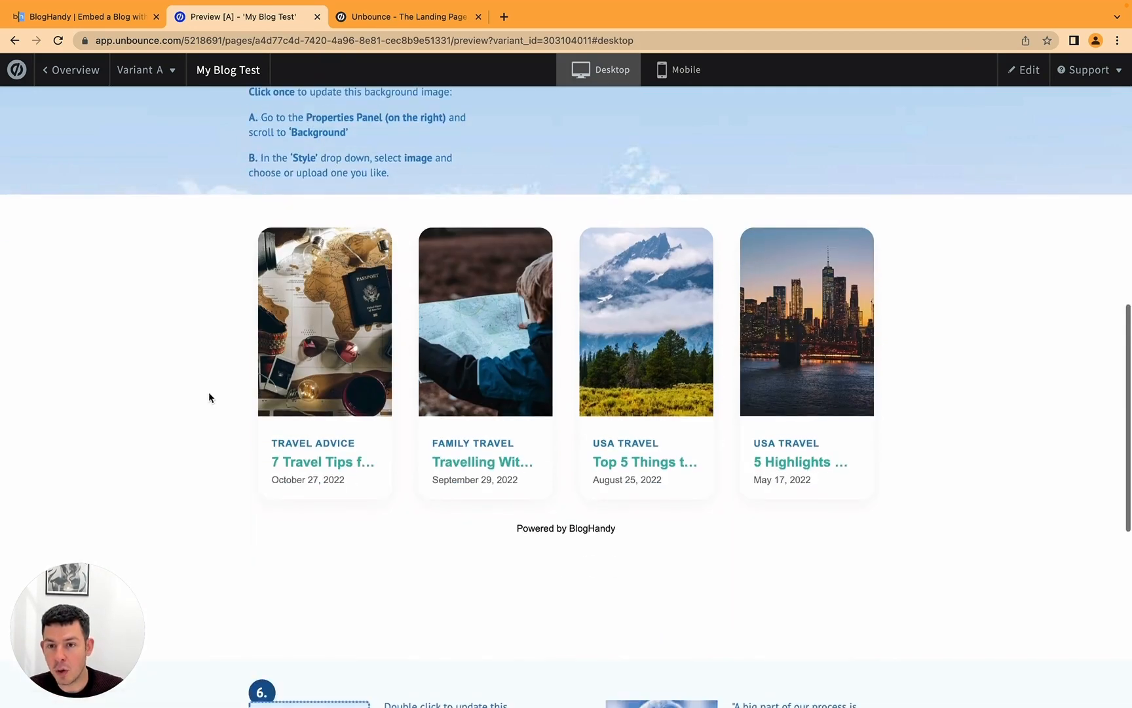
scroll(230, 200, "down", 2)
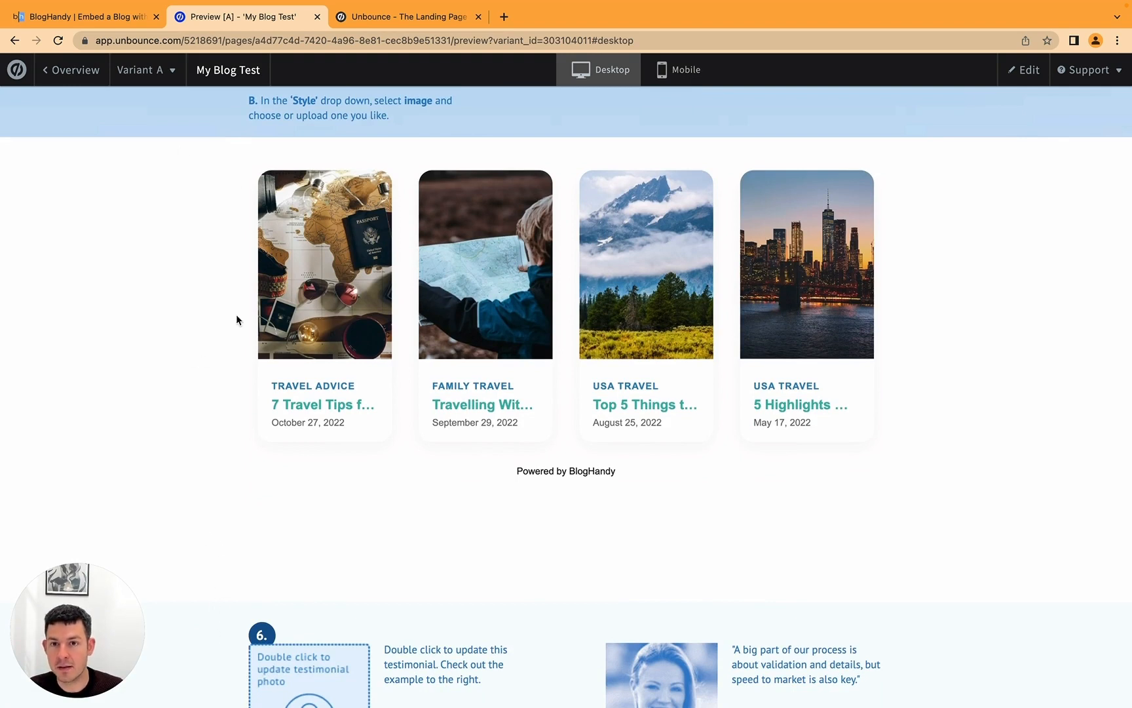
left_click(1034, 77)
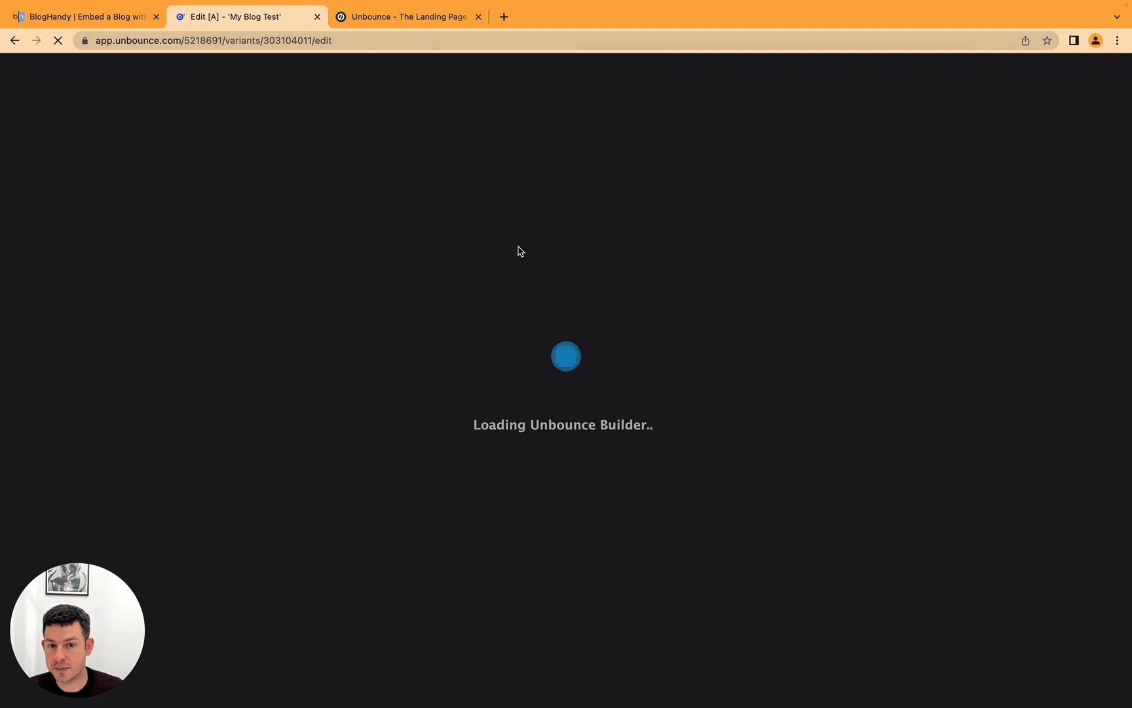
- Examine how the Custom HTML element fits within its form section, checking the properties of both
scroll(519, 251, "down", 10)
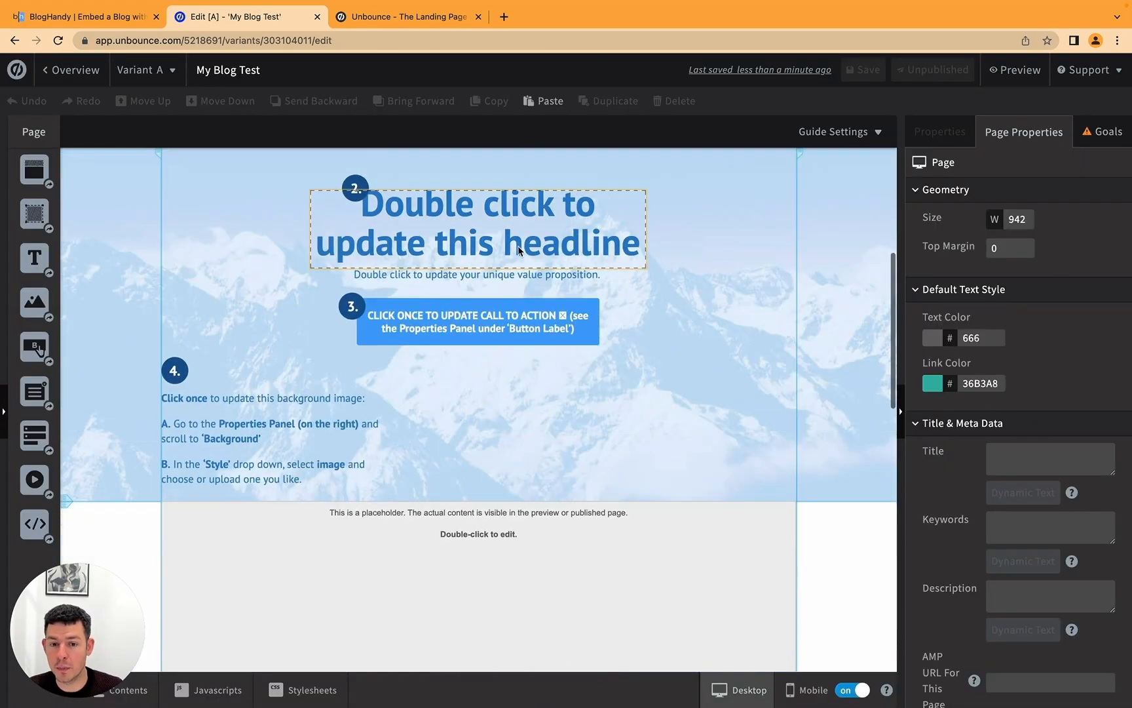
left_click(379, 299)
scroll(379, 298, "down", 3)
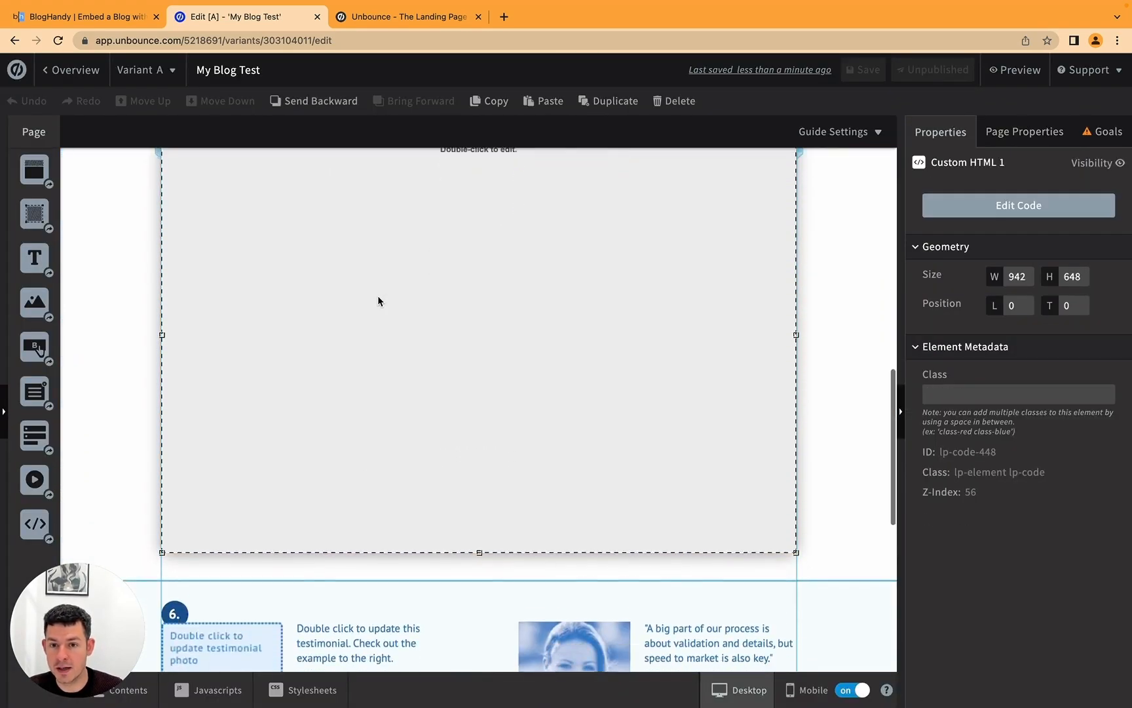
scroll(442, 358, "up", 4)
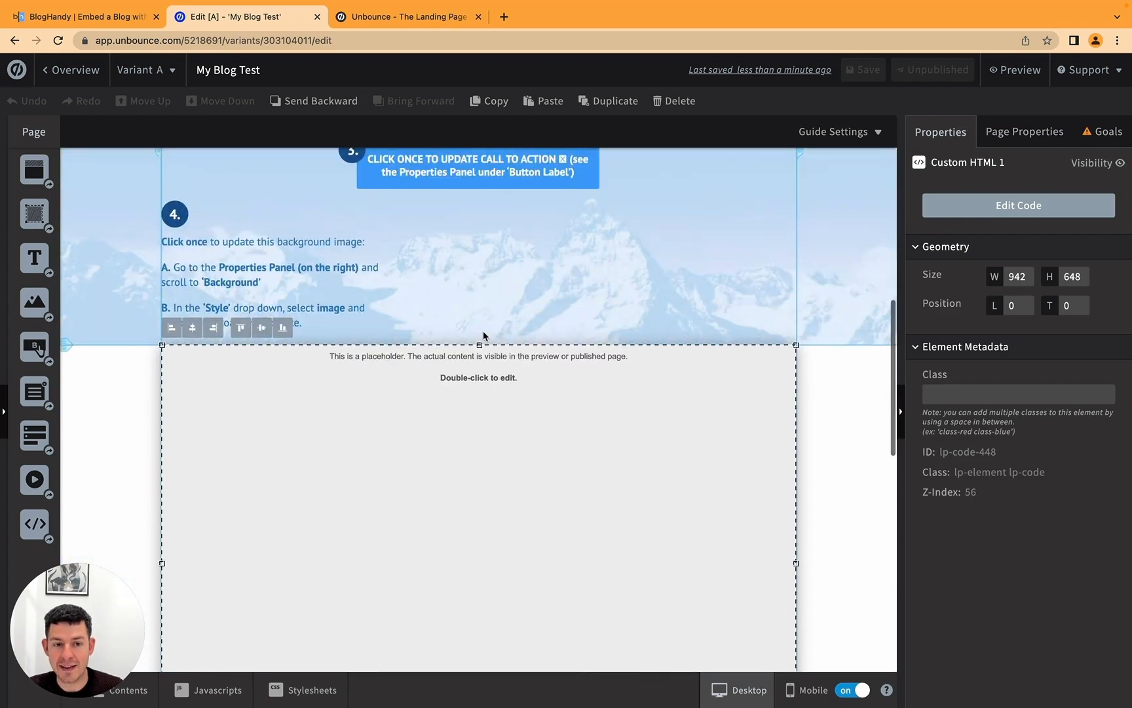
scroll(737, 319, "down", 1)
scroll(679, 389, "down", 3)
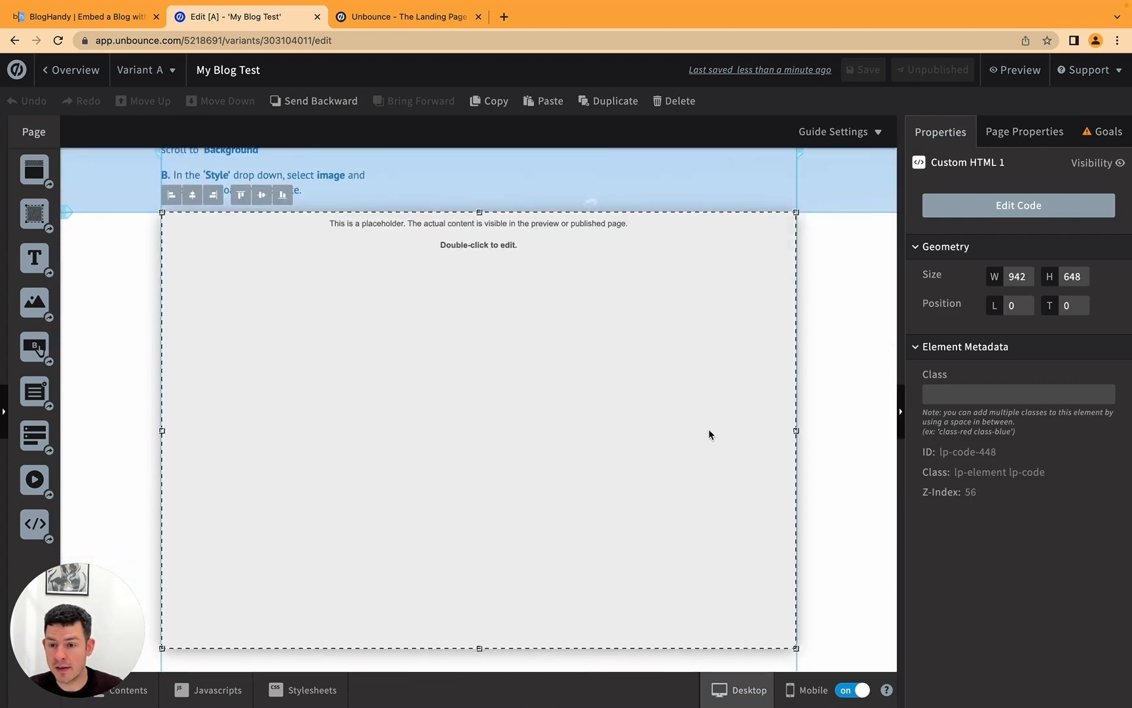
scroll(708, 428, "down", 3)
left_click(129, 435)
scroll(130, 435, "up", 3)
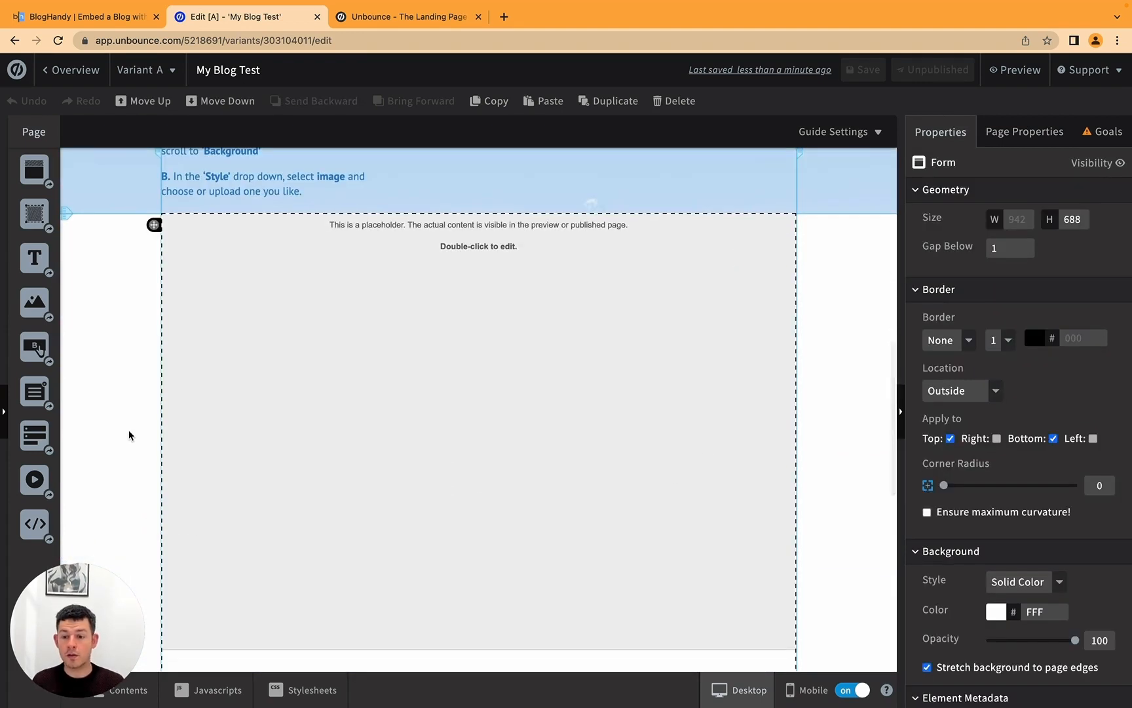
scroll(129, 435, "down", 2)
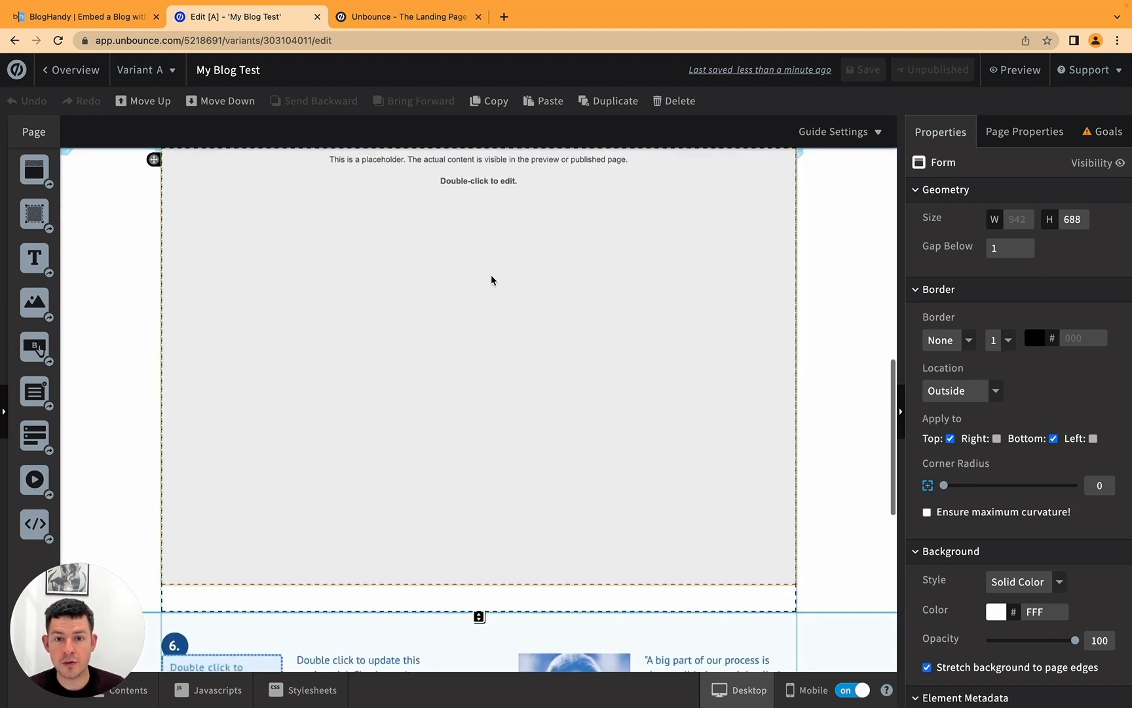
left_click(561, 254)
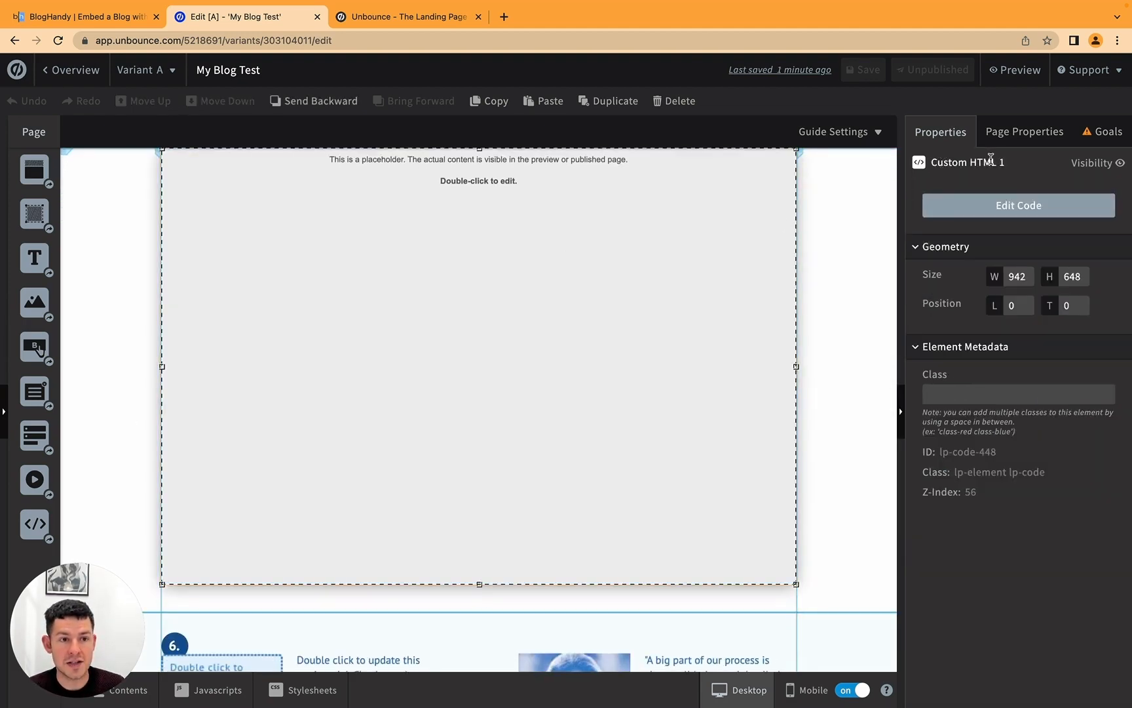
scroll(518, 298, "up", 5)
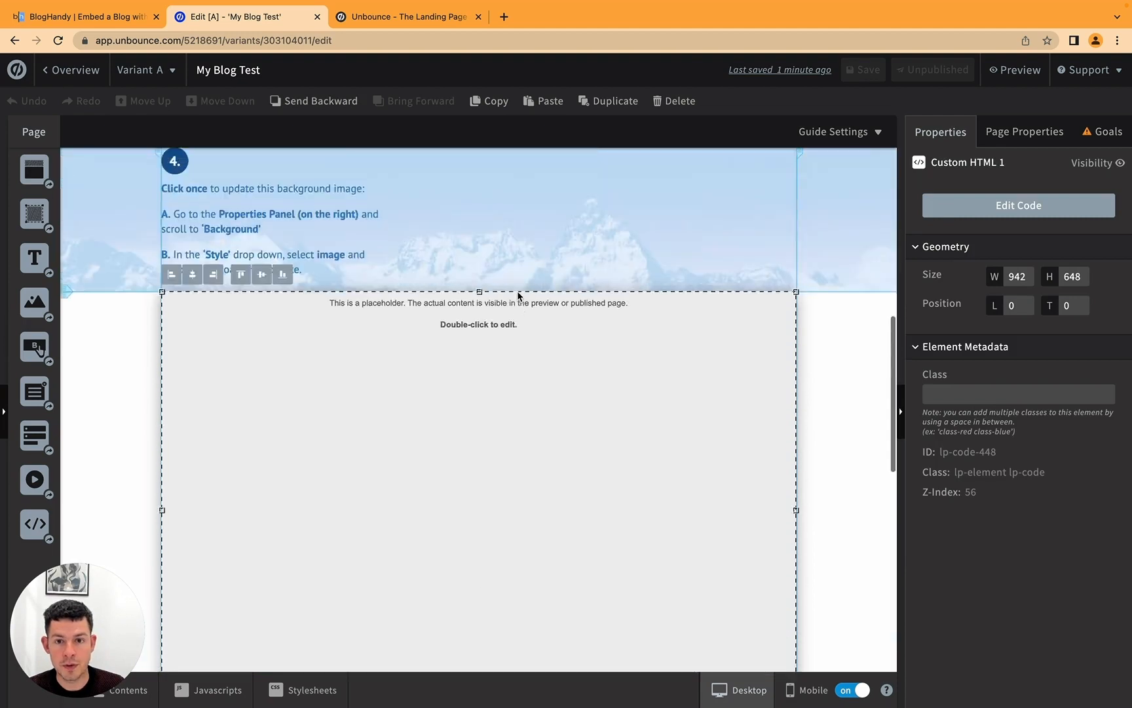
left_click(500, 402)
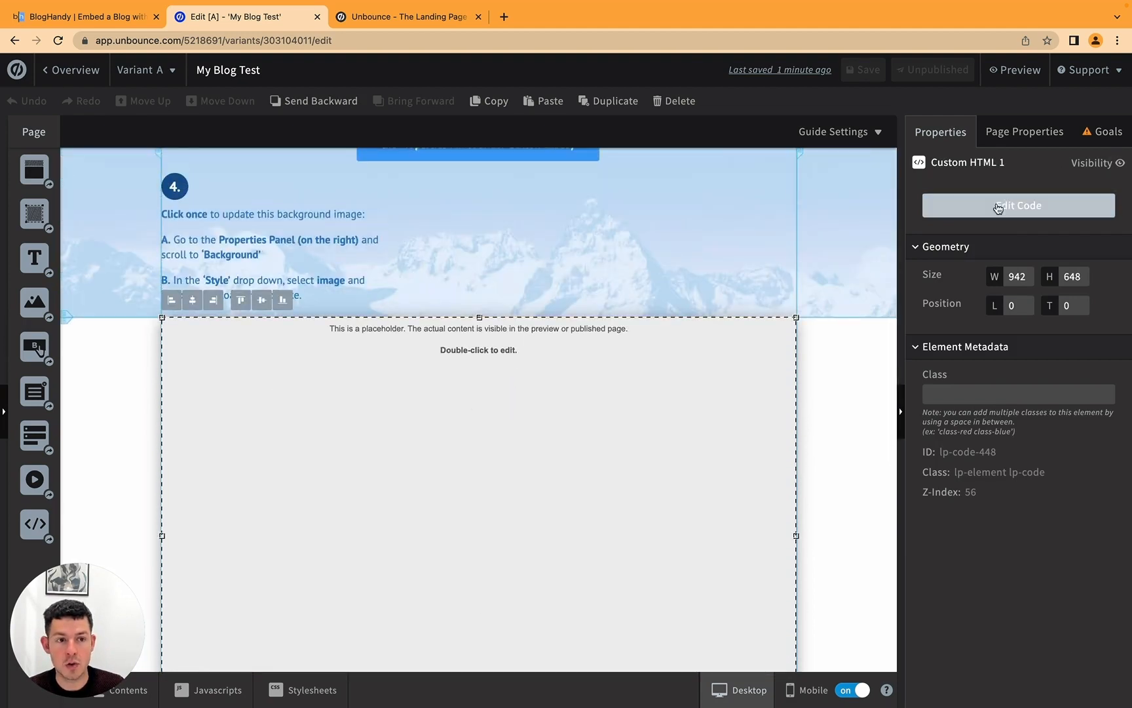
- Copy the Custom HTML element's ID, lp-code-448, from its metadata
scroll(513, 478, "down", 5)
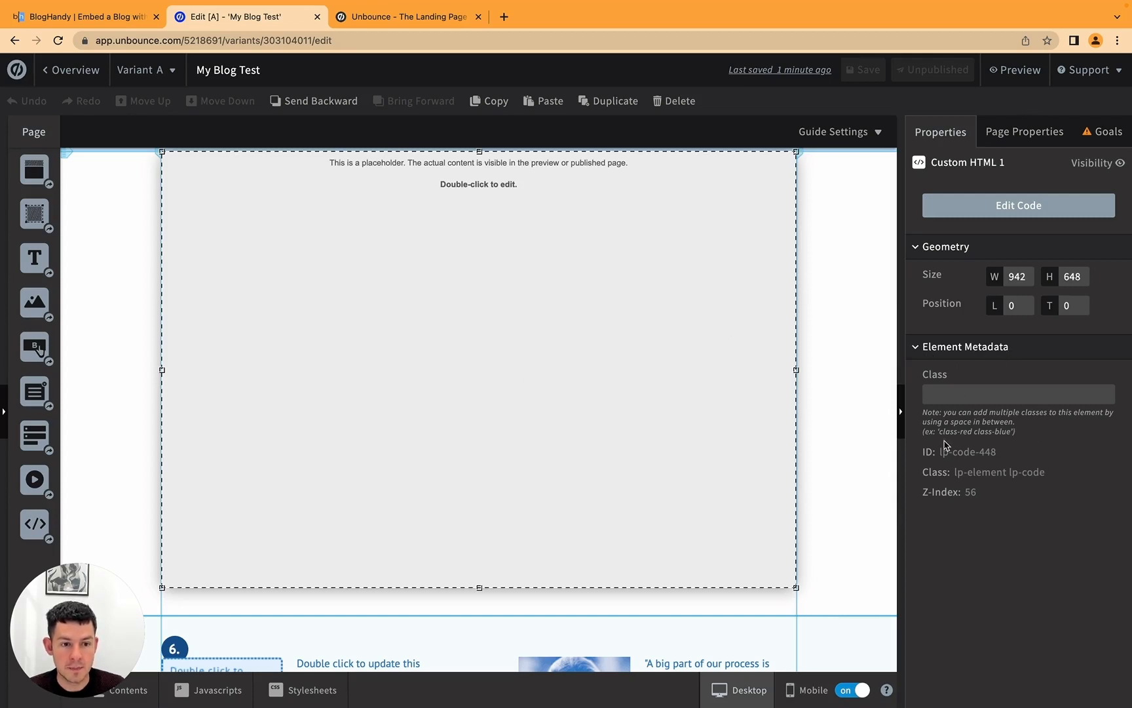
left_click_drag(940, 451, 1010, 451)
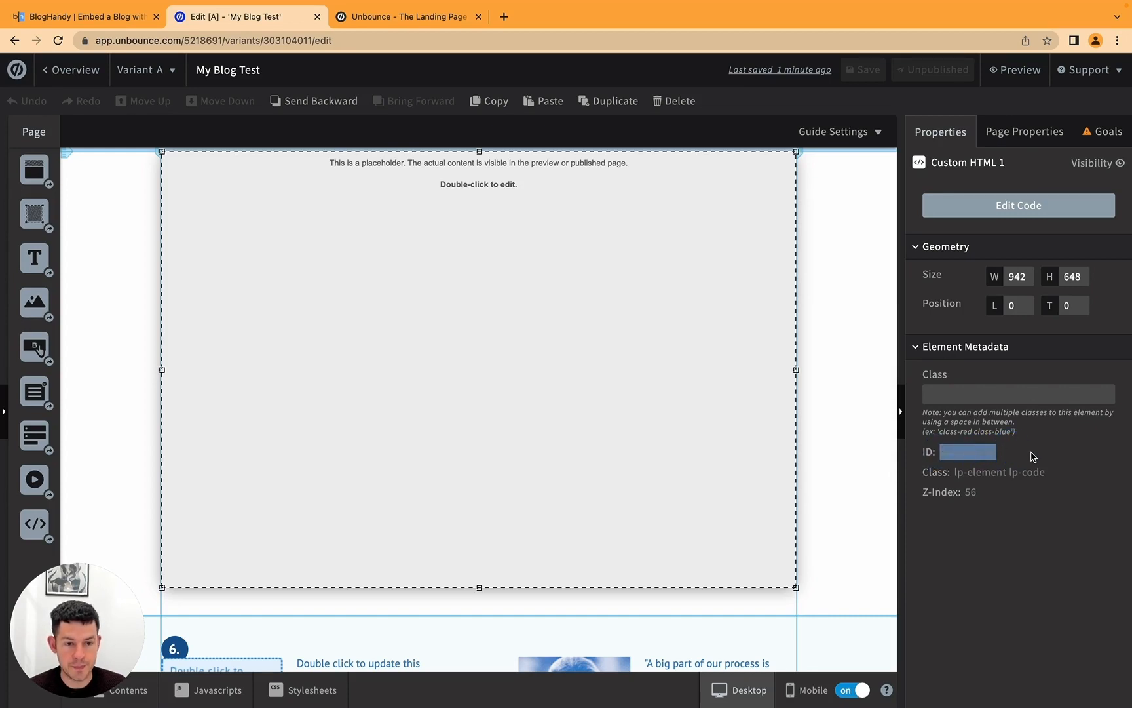
key("super+c")
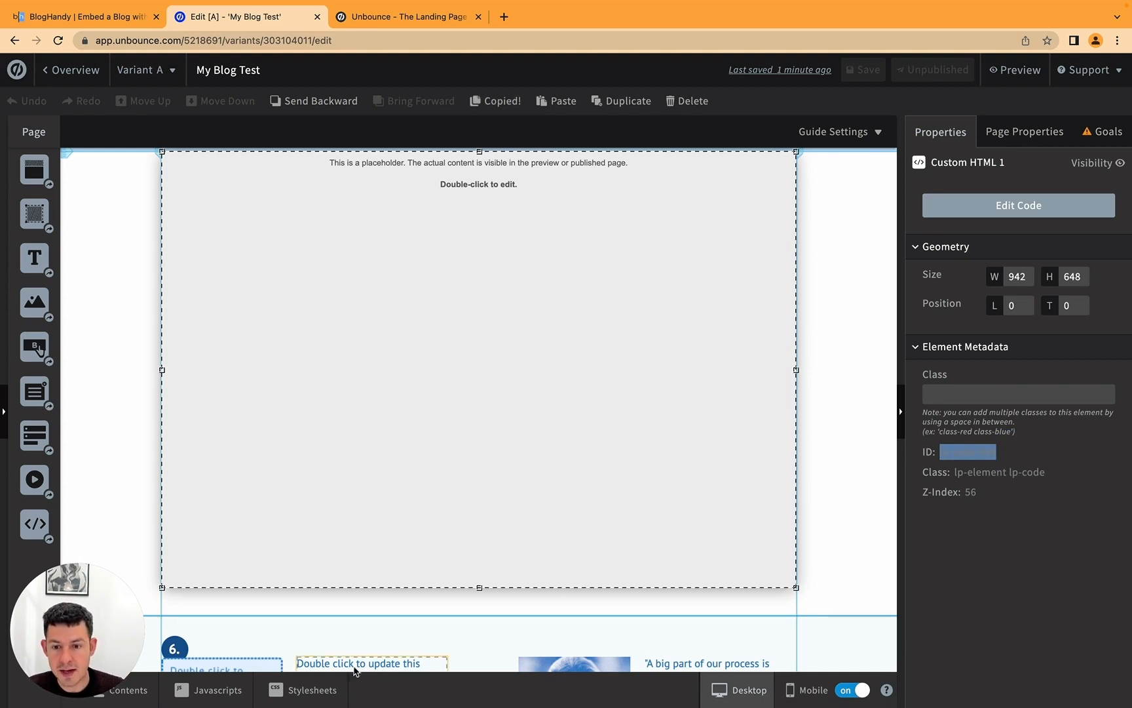
- Add a page stylesheet whose <style> block sets overflow:scroll; on #lp-code-448, apply it and save the page
left_click(292, 690)
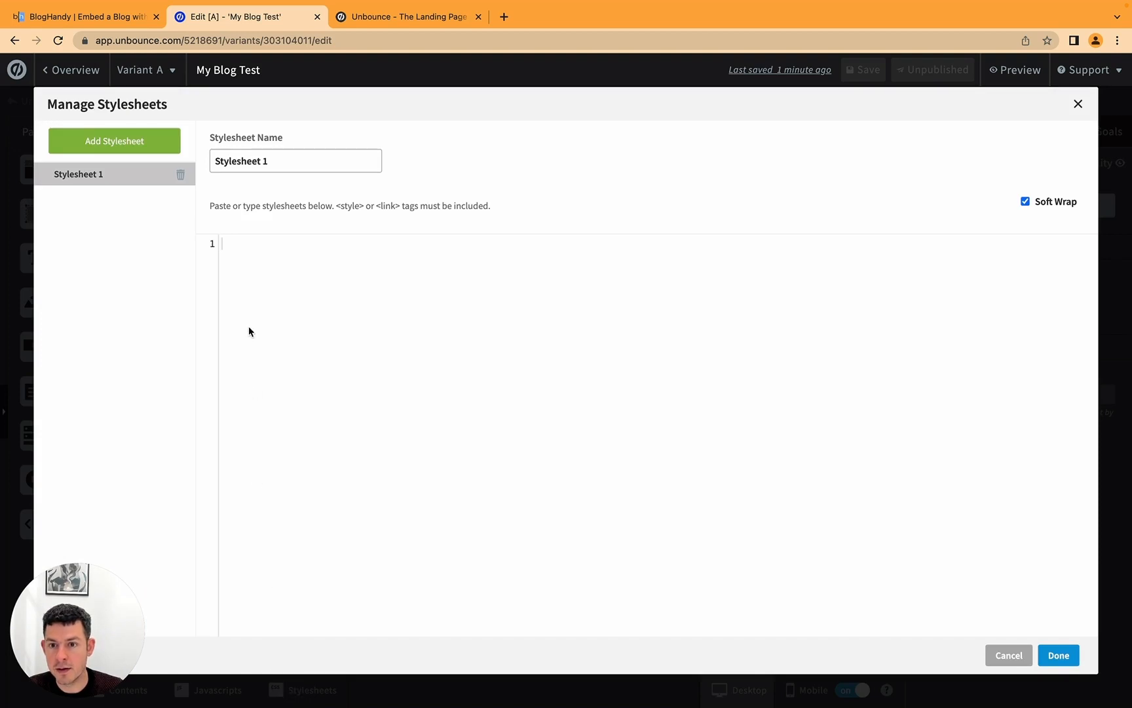
type("<style>")
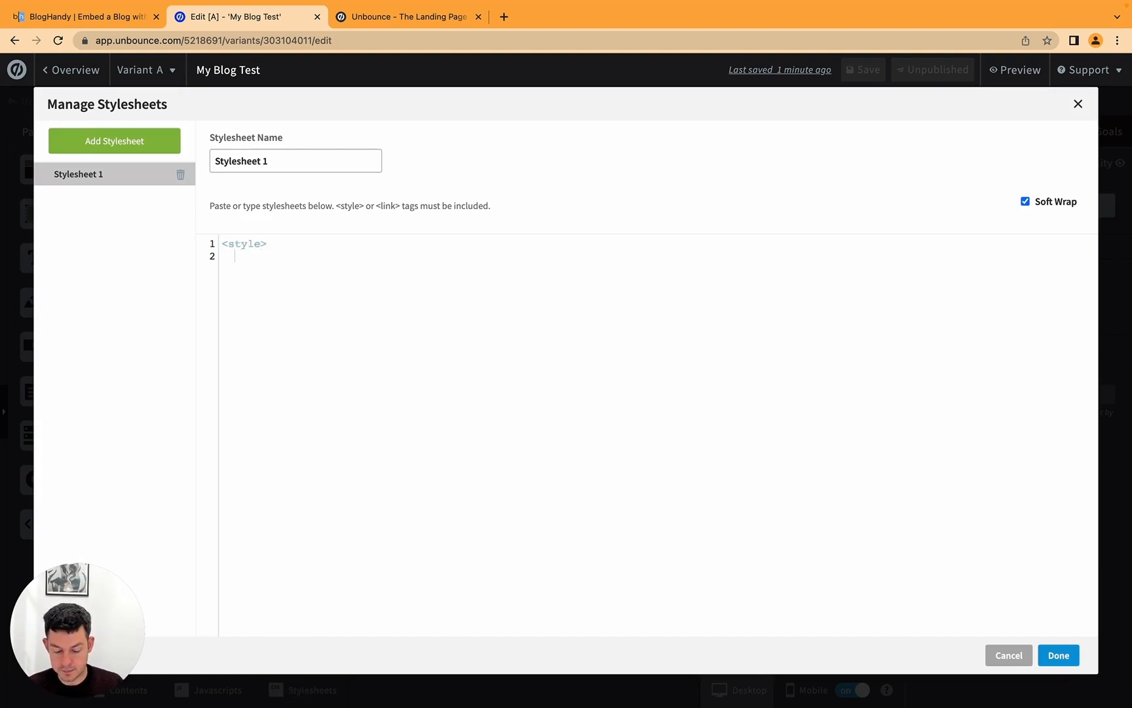
key("super+v")
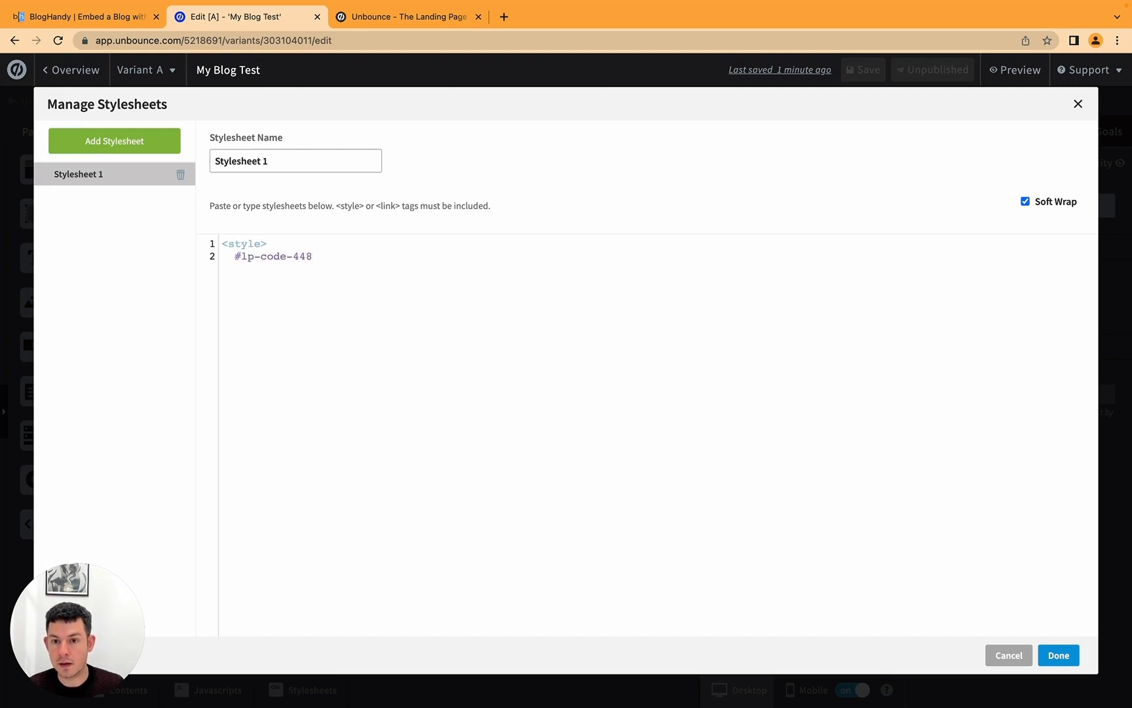
left_click(235, 255)
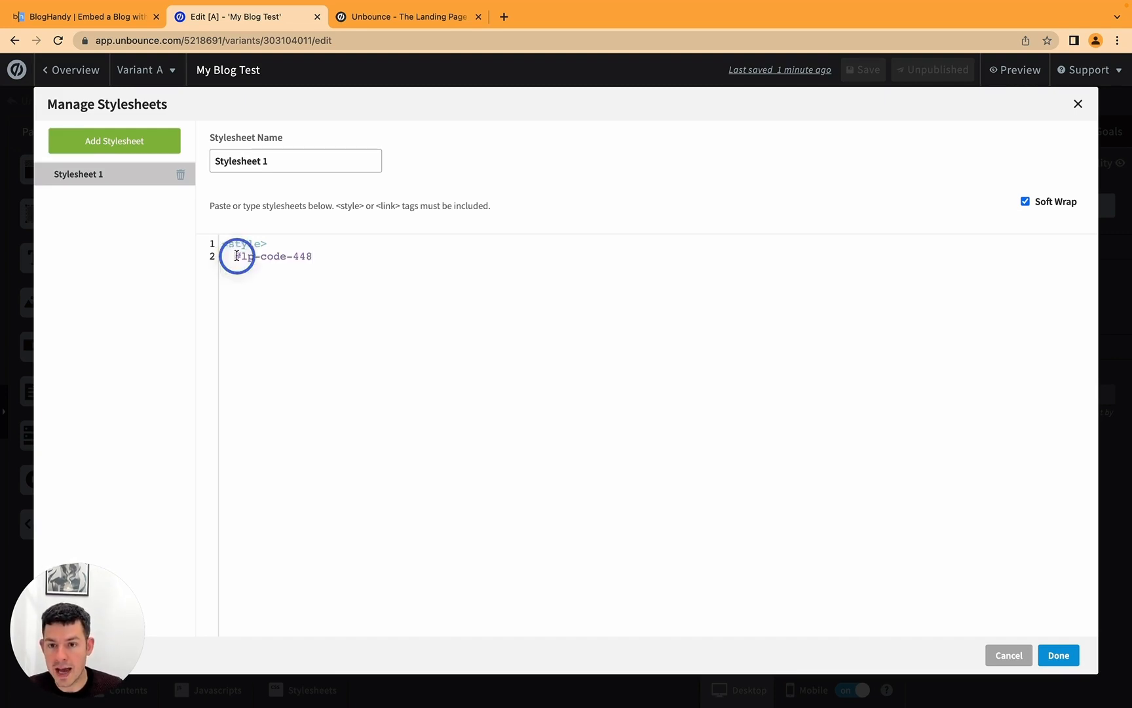
left_click(324, 256)
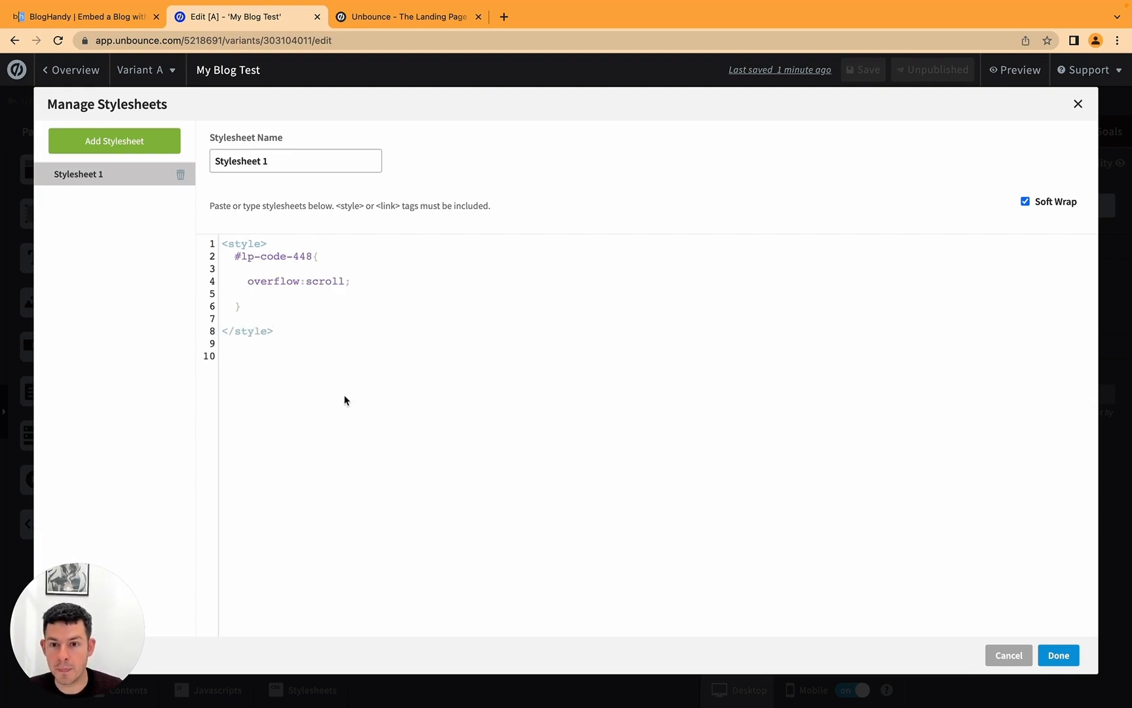
left_click(1059, 655)
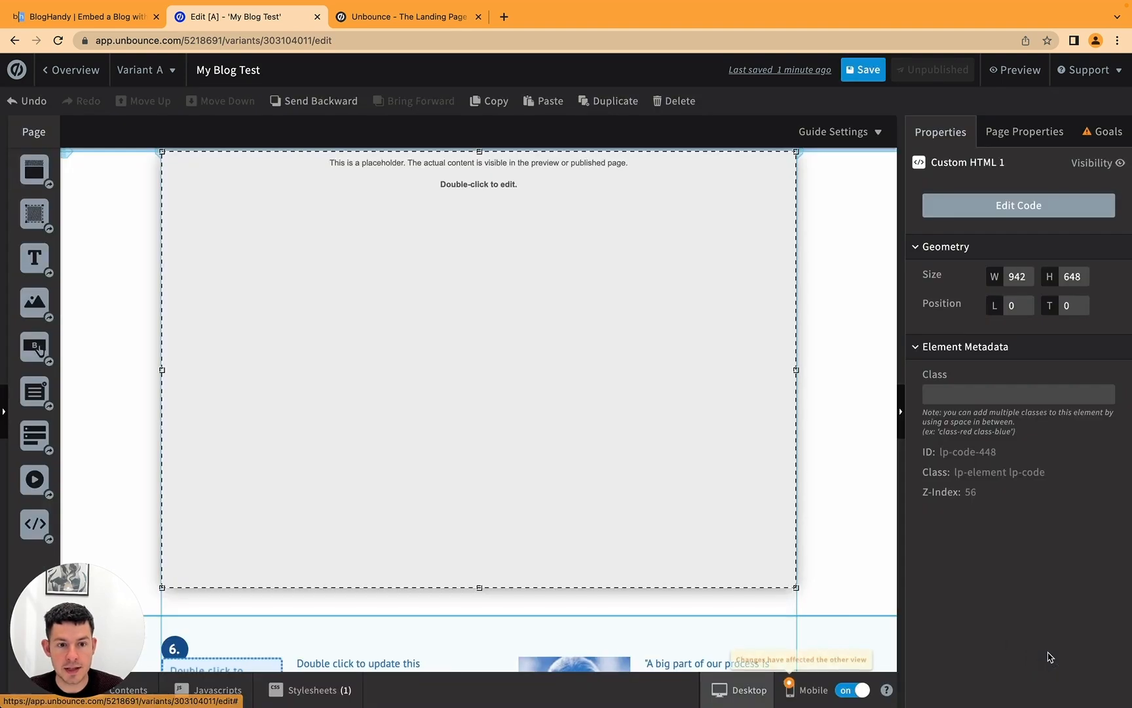
scroll(684, 424, "up", 1)
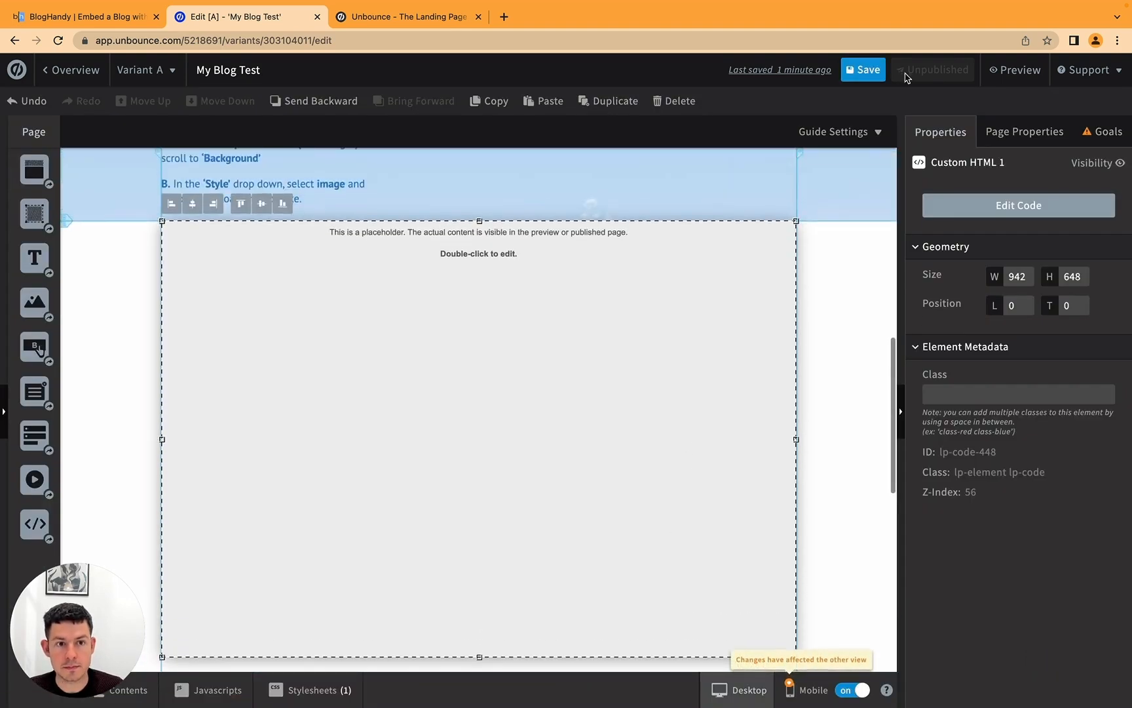
left_click(861, 71)
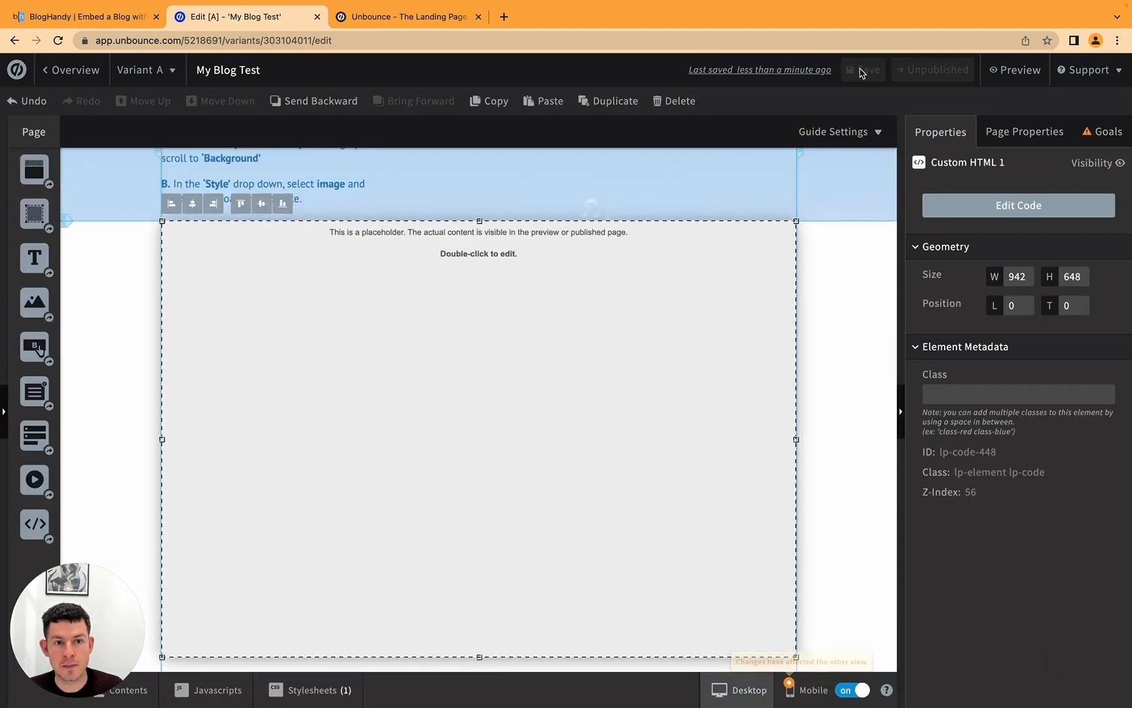
- Return to the page's overview and publish My Blog Test at its current URL
scroll(796, 287, "down", 3)
scroll(797, 286, "up", 2)
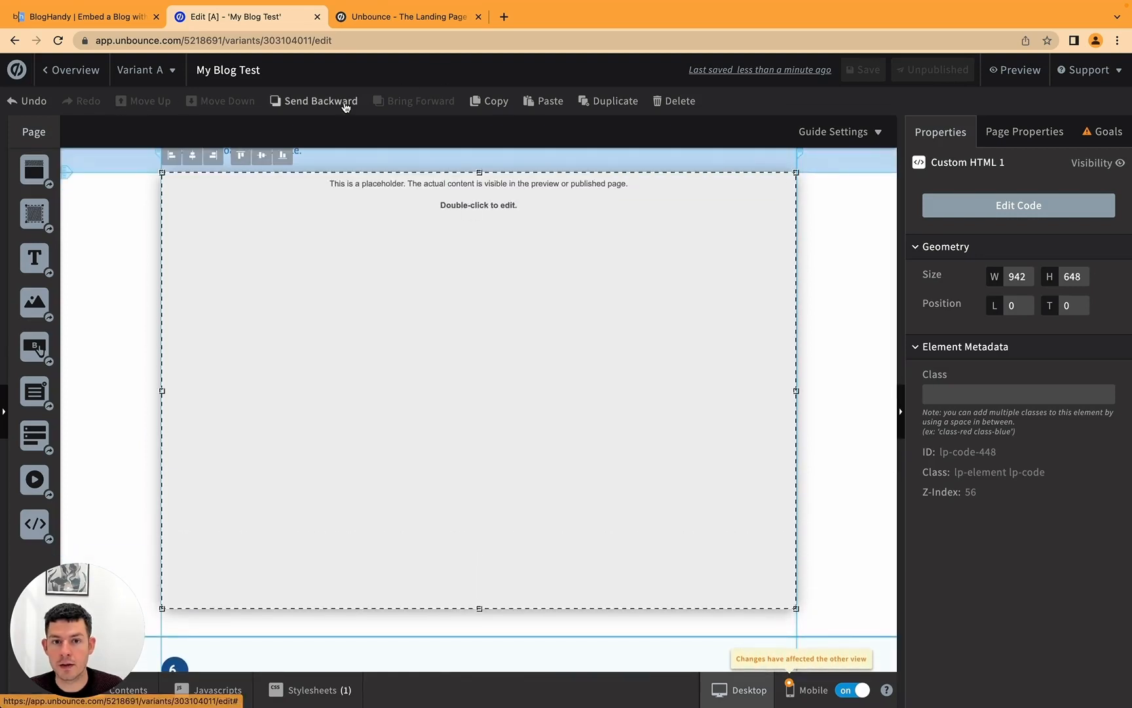
left_click(73, 70)
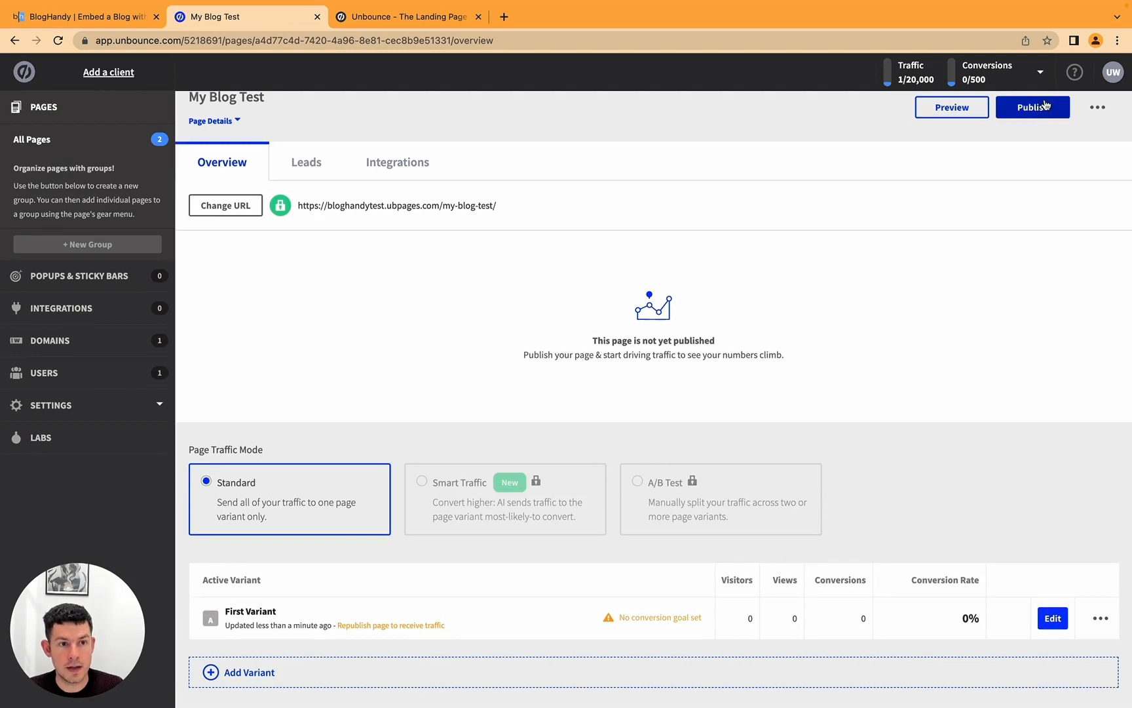
left_click(1042, 109)
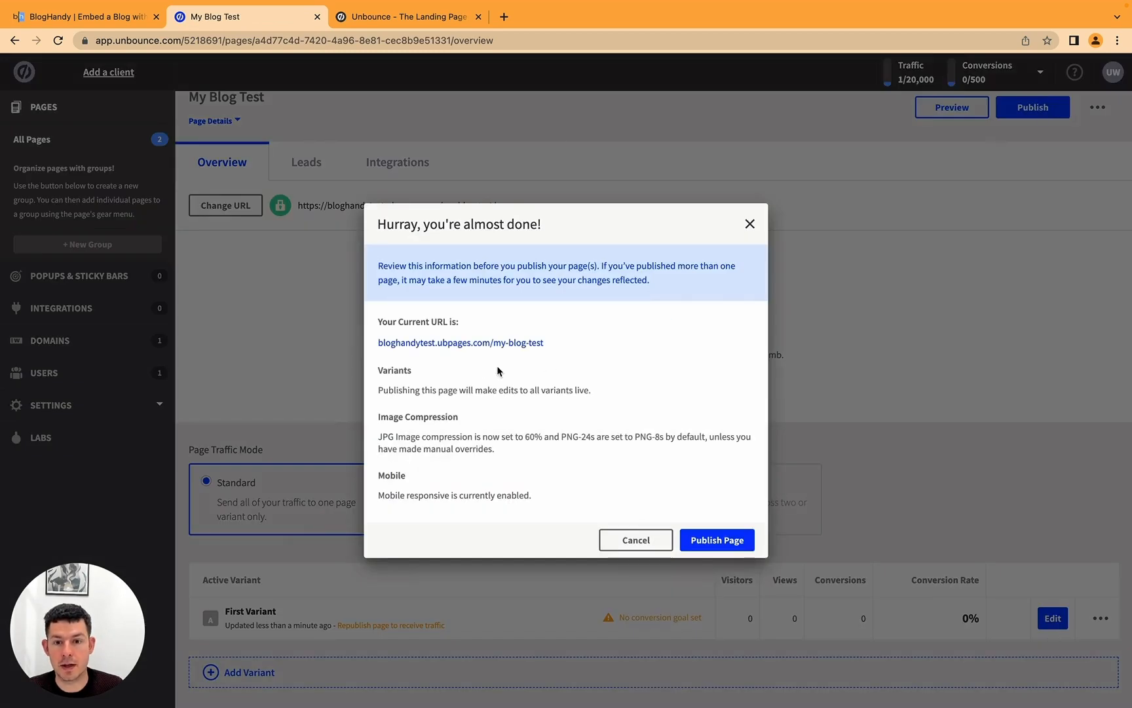
left_click(711, 543)
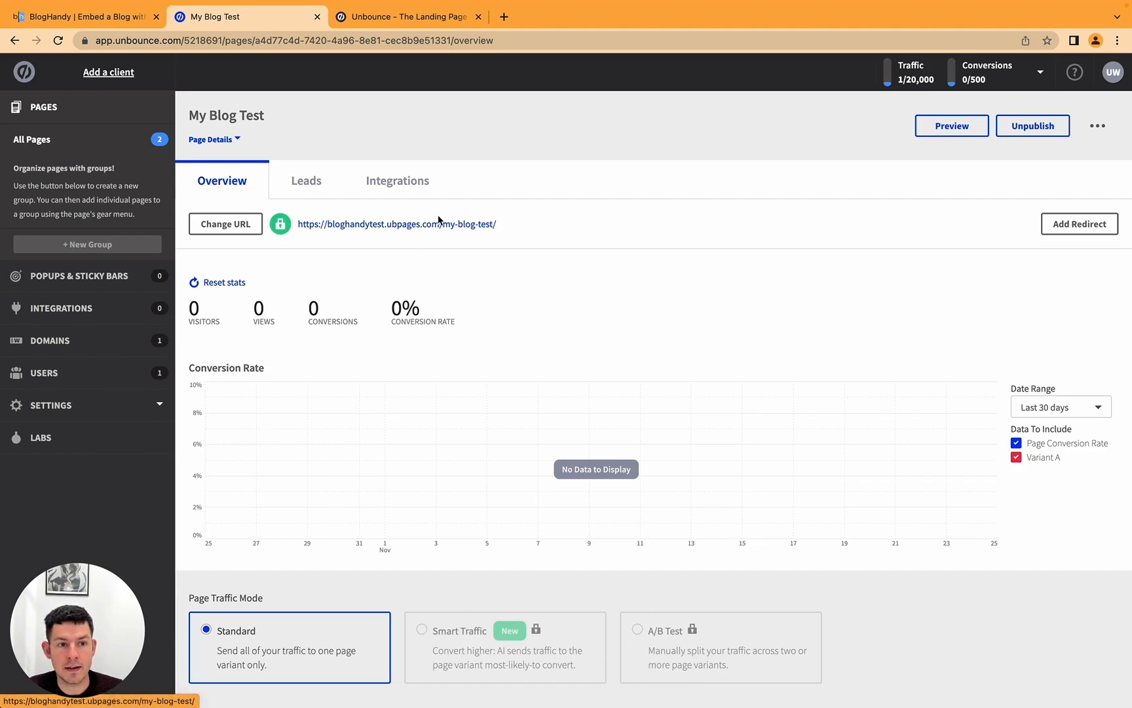
- Open the published page at its live URL and open the 7 Travel Tips post from the embedded blog
left_click(406, 222)
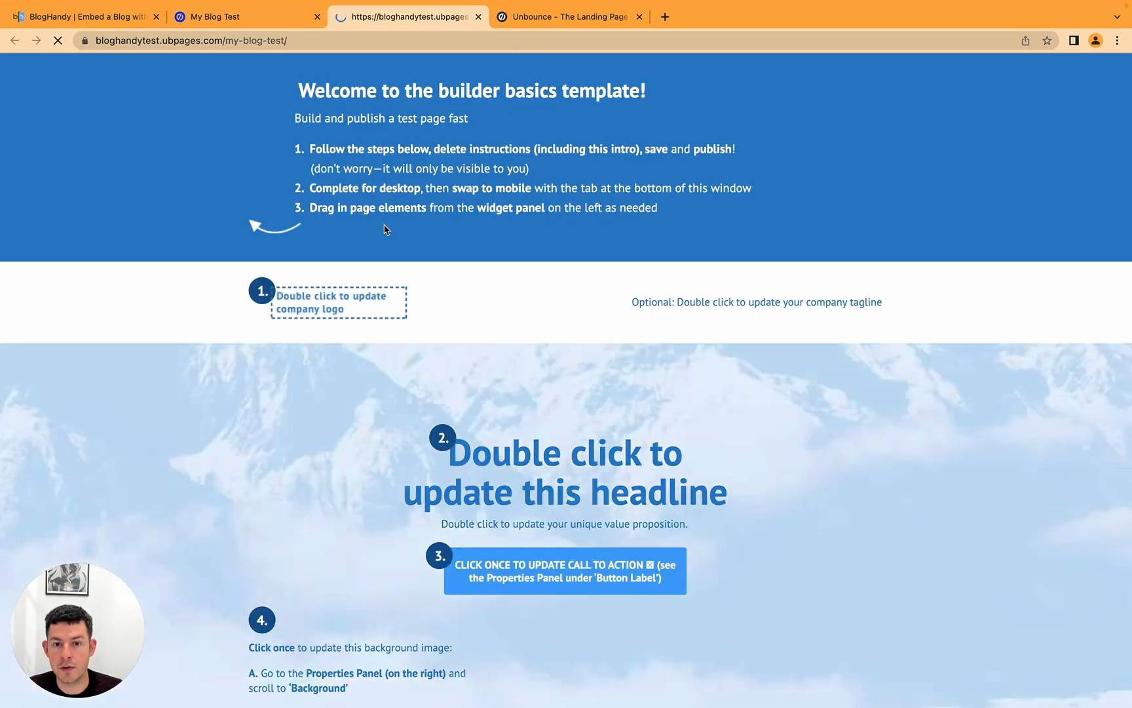
scroll(455, 290, "down", 10)
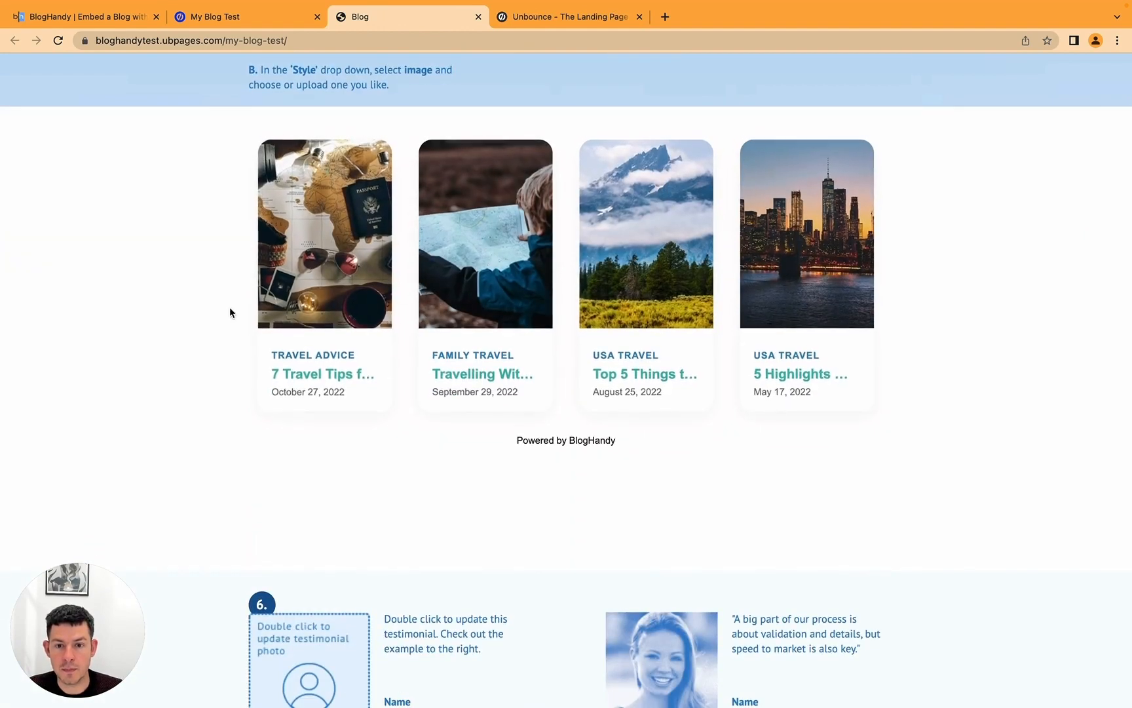
scroll(229, 312, "up", 2)
left_click(317, 371)
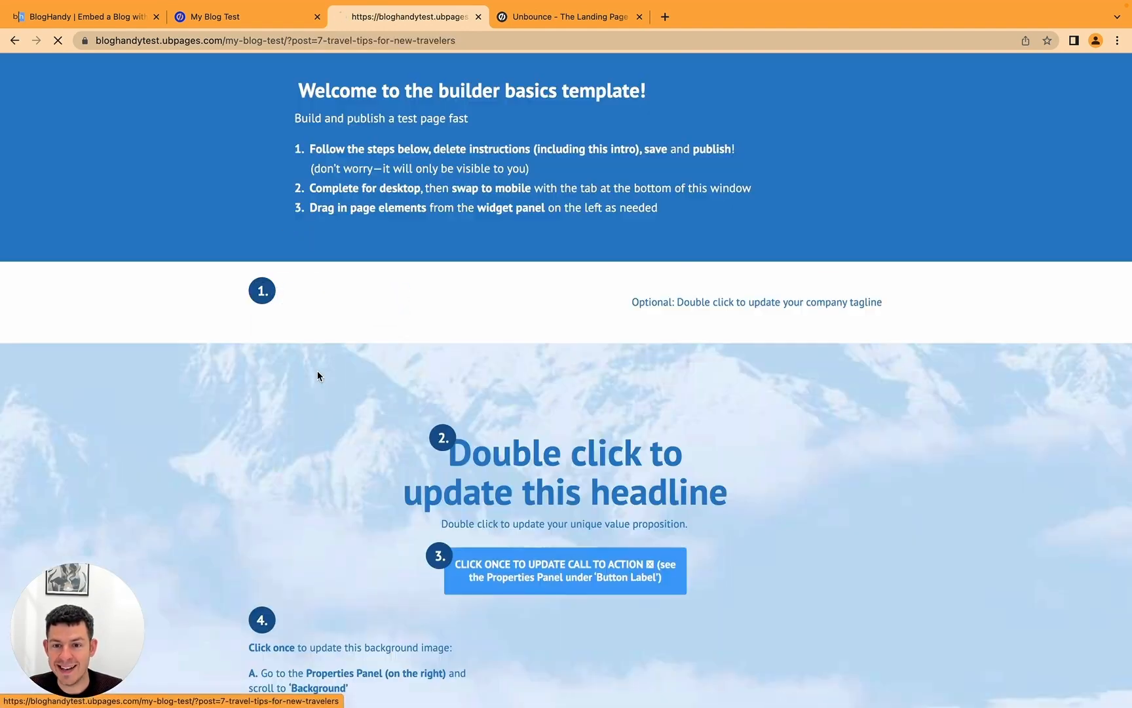
- Check that the 7 Travel Tips post scrolls inside its embedded area all the way to the Back to Blog link
scroll(317, 370, "down", 5)
scroll(177, 413, "down", 5)
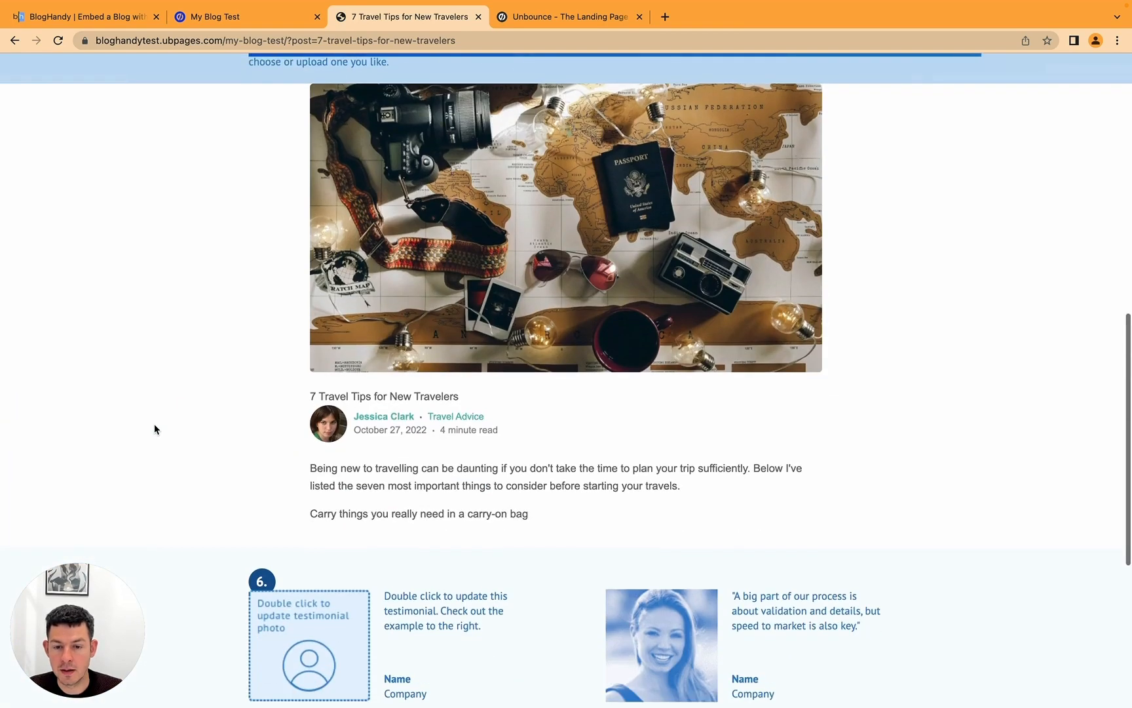
scroll(540, 347, "down", 3)
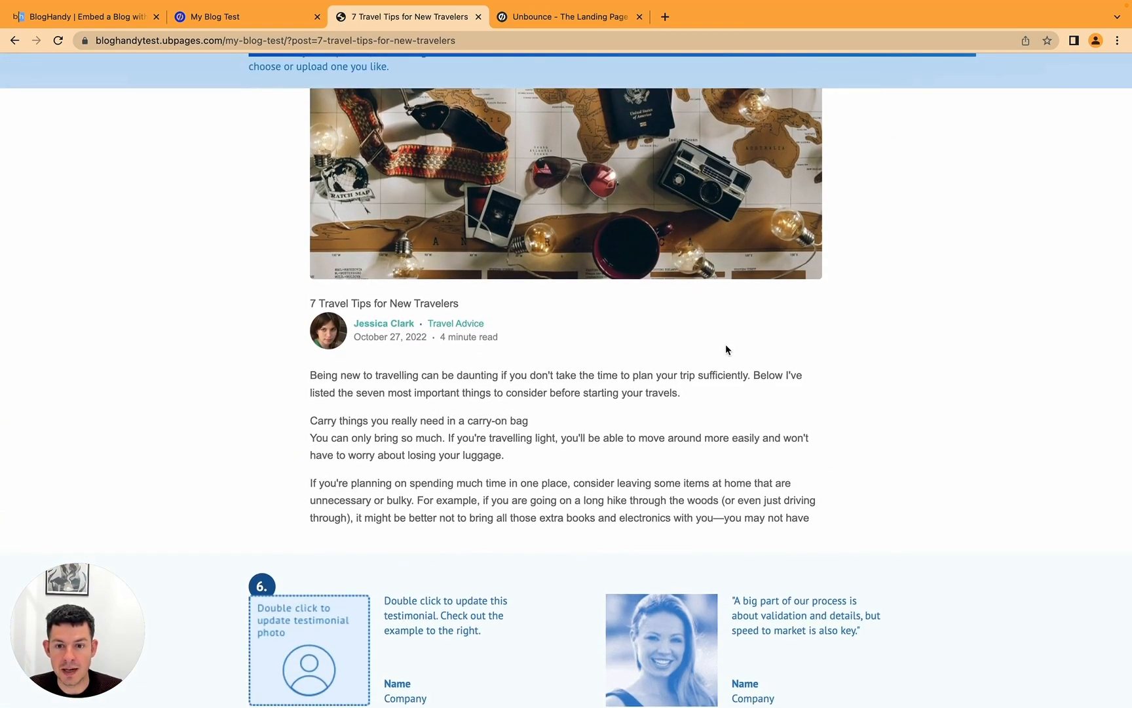
scroll(726, 344, "down", 3)
scroll(725, 344, "up", 5)
scroll(741, 384, "down", 10)
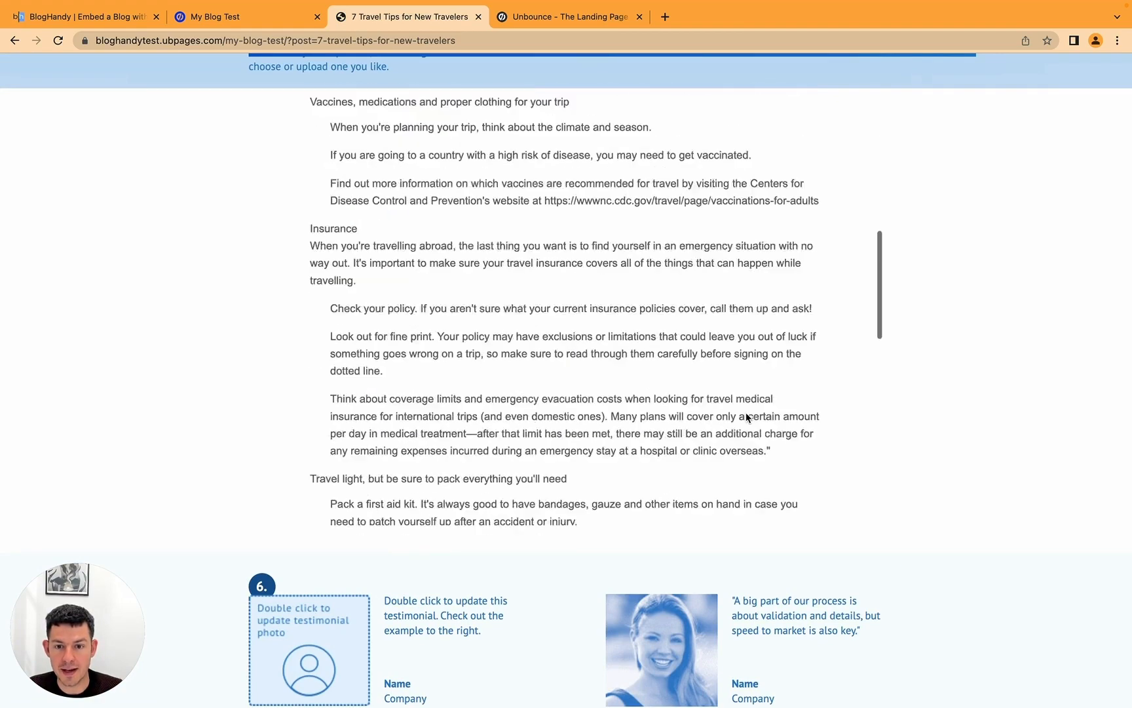
scroll(746, 414, "down", 10)
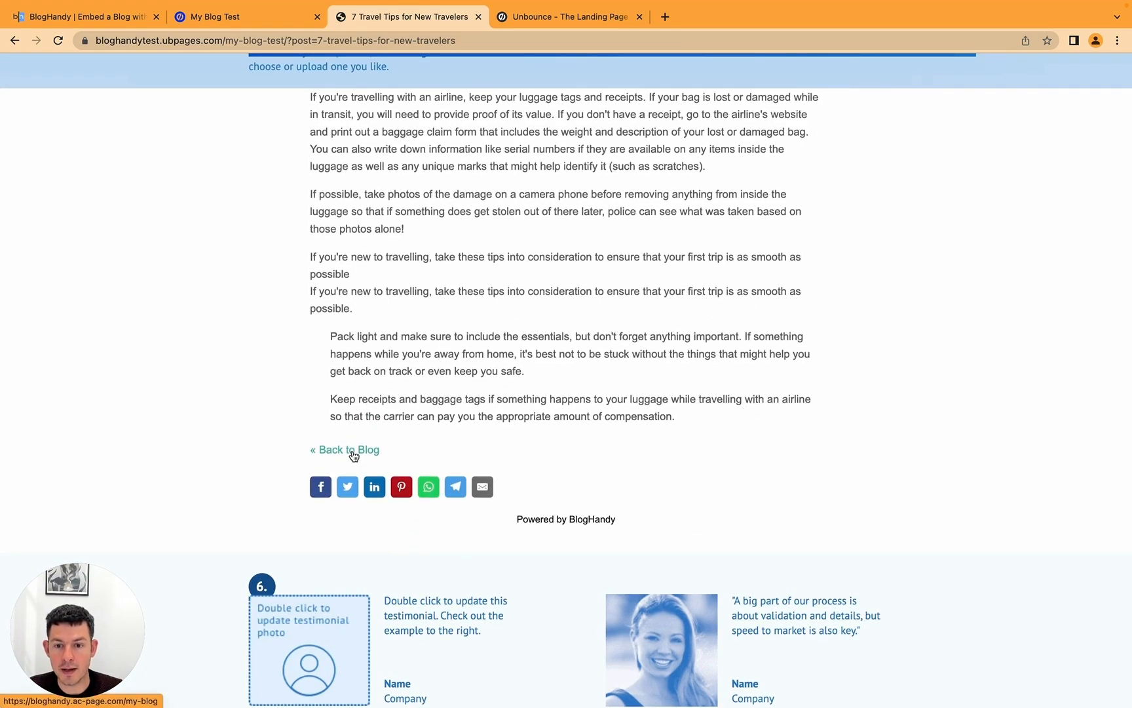
- Examine how the scrollable post area behaves against the page's own scrolling and the sections above and below it
scroll(955, 342, "up", 5)
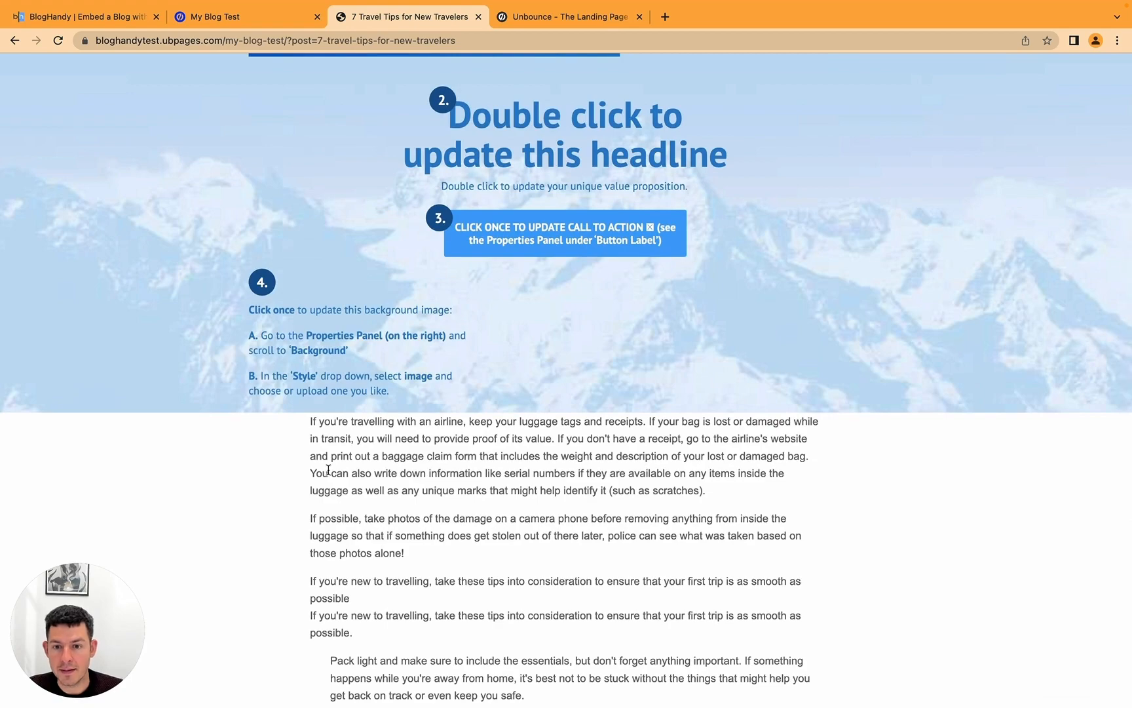
scroll(328, 469, "up", 5)
scroll(329, 469, "up", 5)
scroll(203, 427, "down", 10)
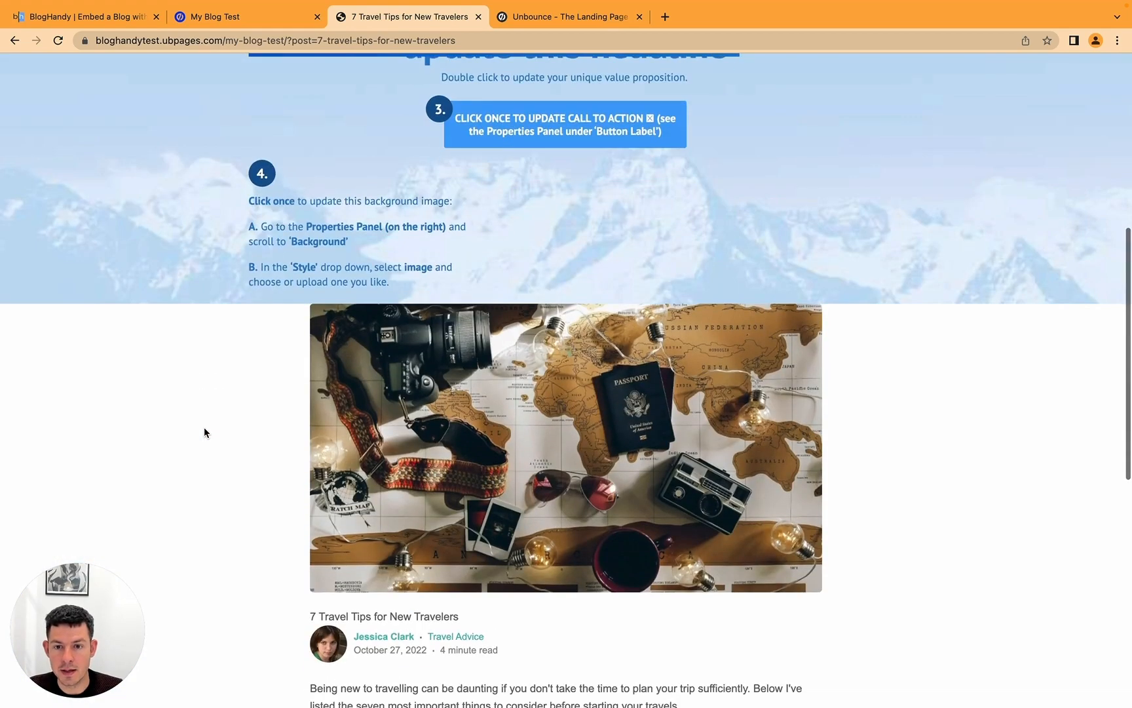
scroll(204, 433, "down", 4)
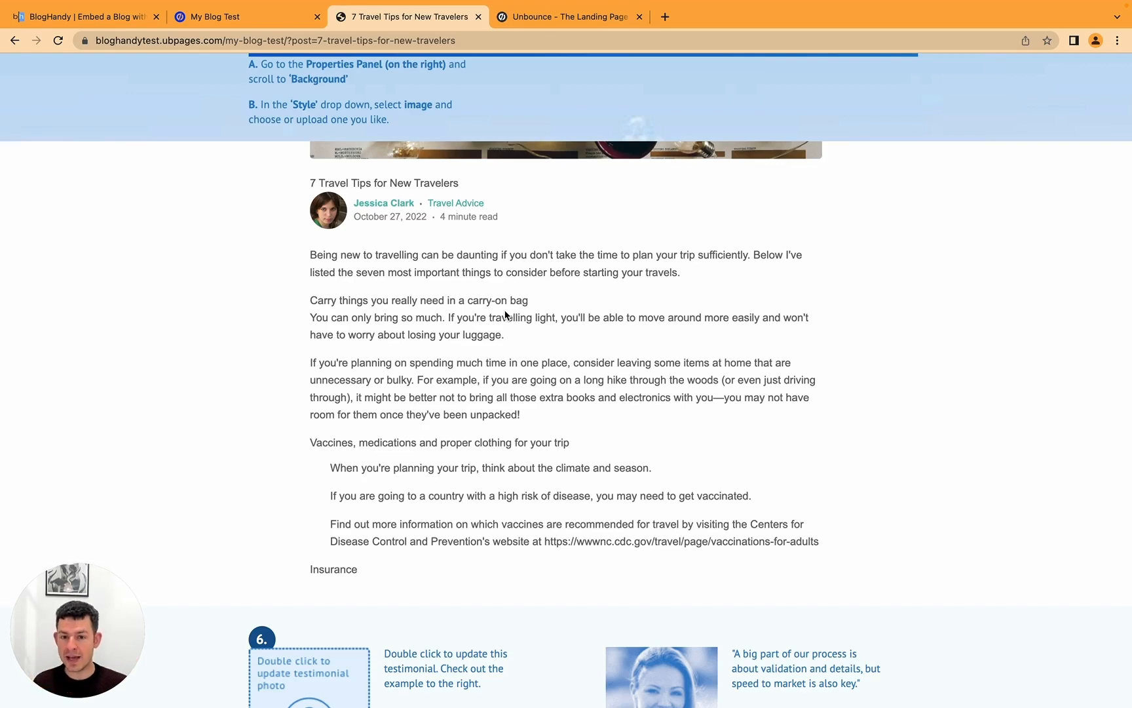
scroll(506, 316, "down", 1)
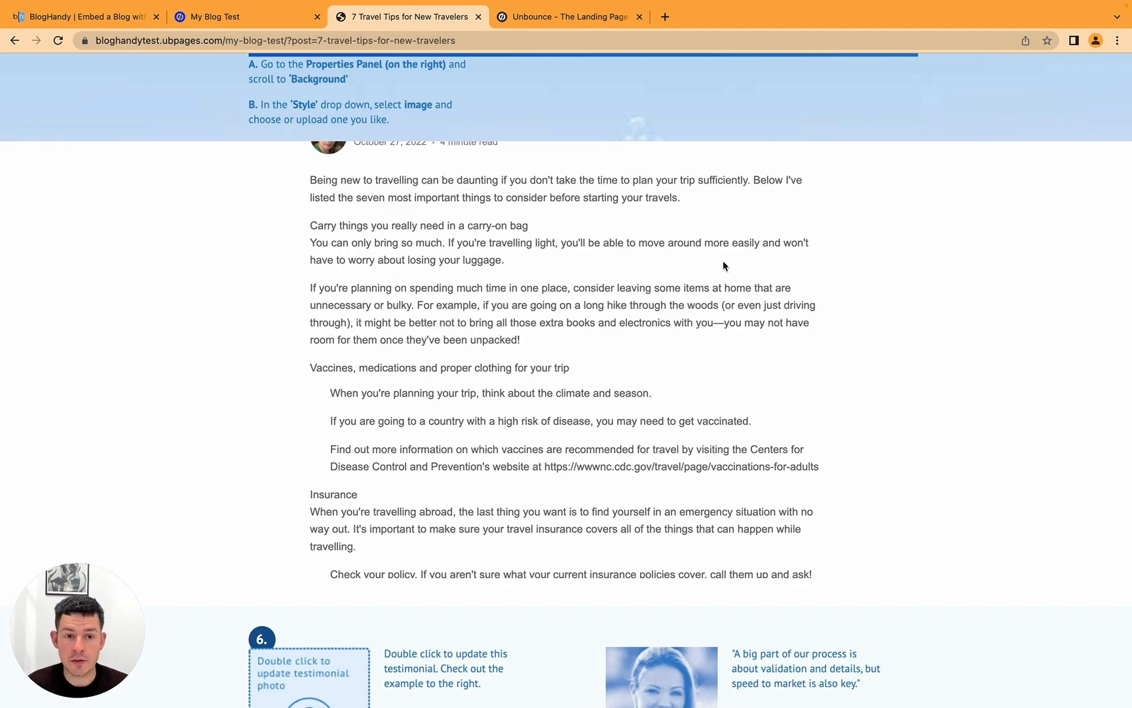
scroll(724, 266, "down", 15)
scroll(724, 265, "up", 4)
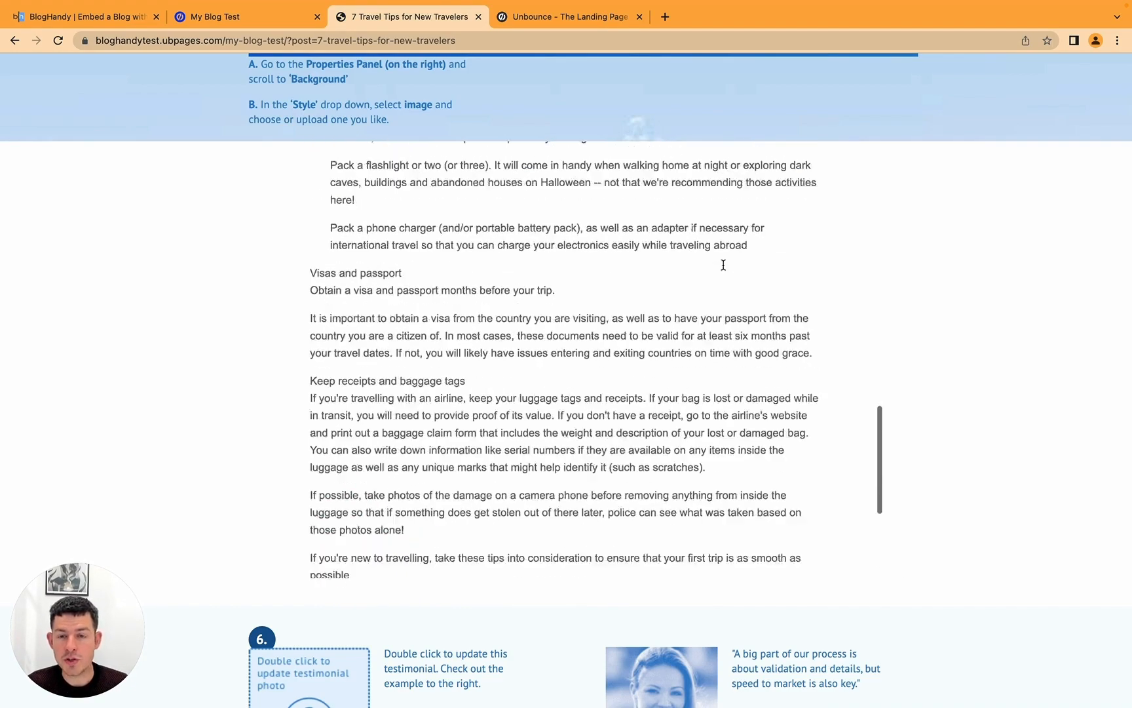
scroll(723, 265, "up", 12)
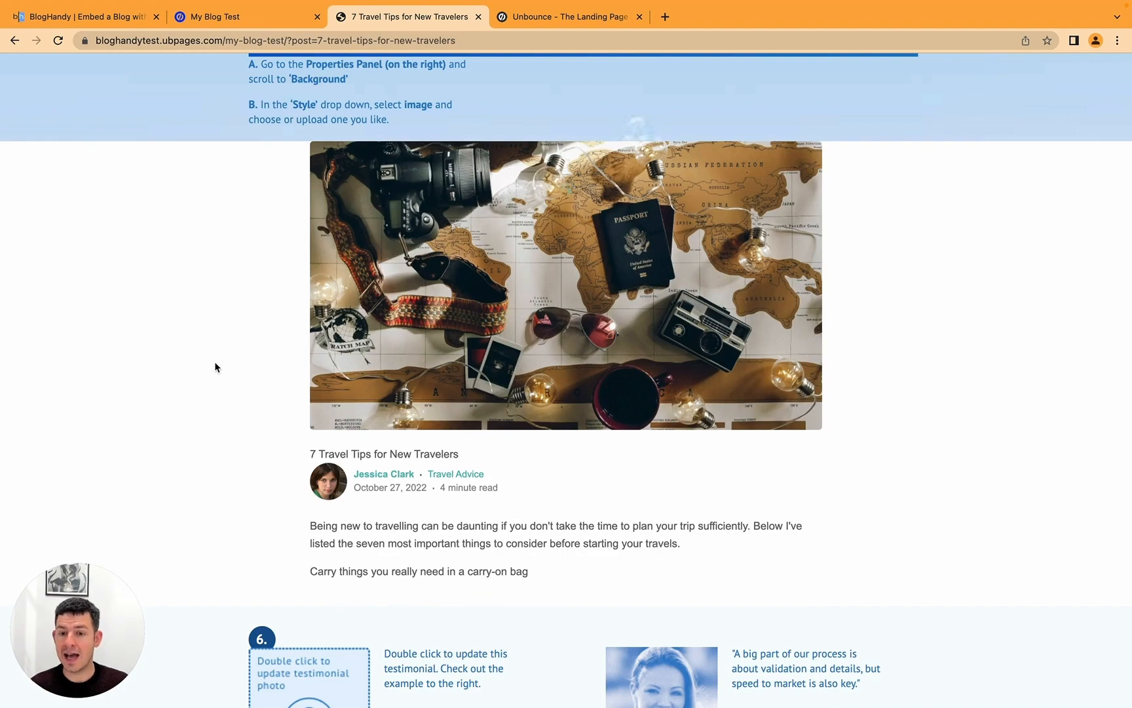
scroll(214, 361, "down", 6)
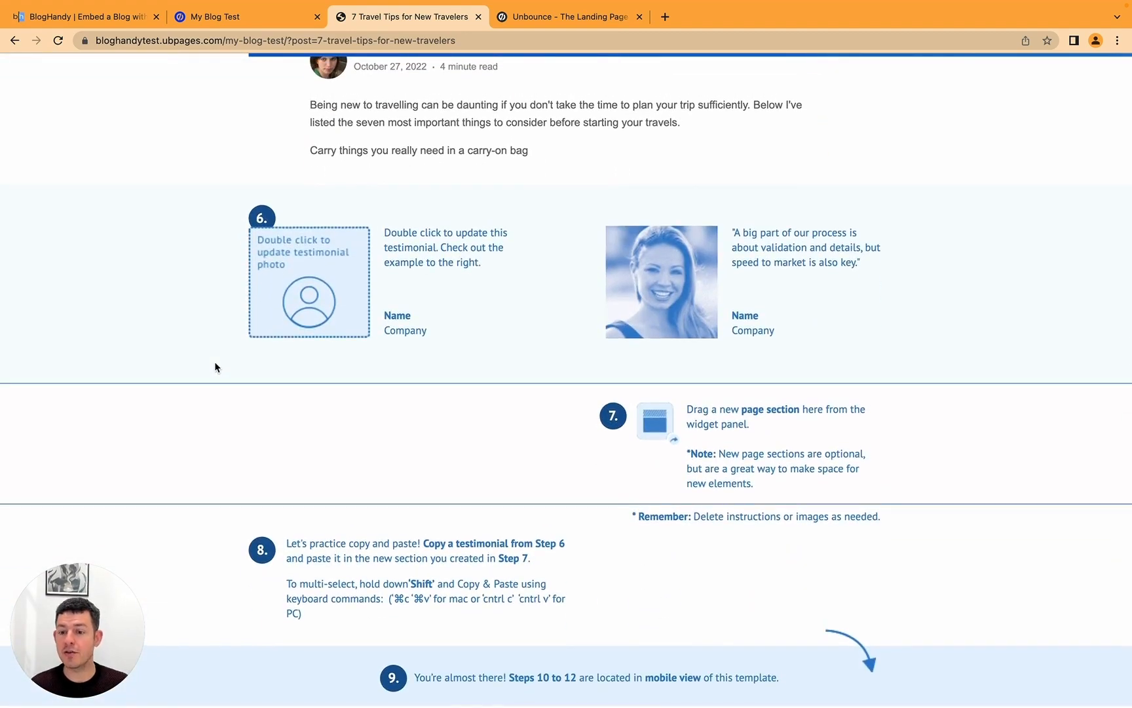
scroll(205, 246, "up", 15)
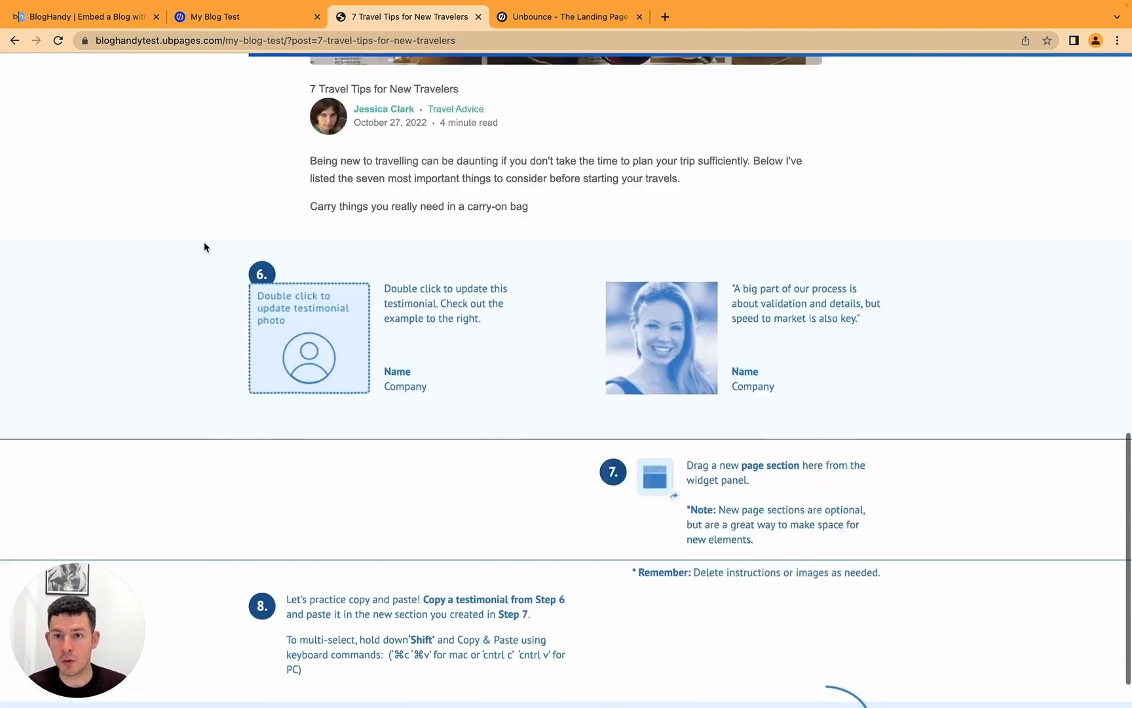
- Return to the My Blog Test overview and open the First Variant for editing
left_click(242, 14)
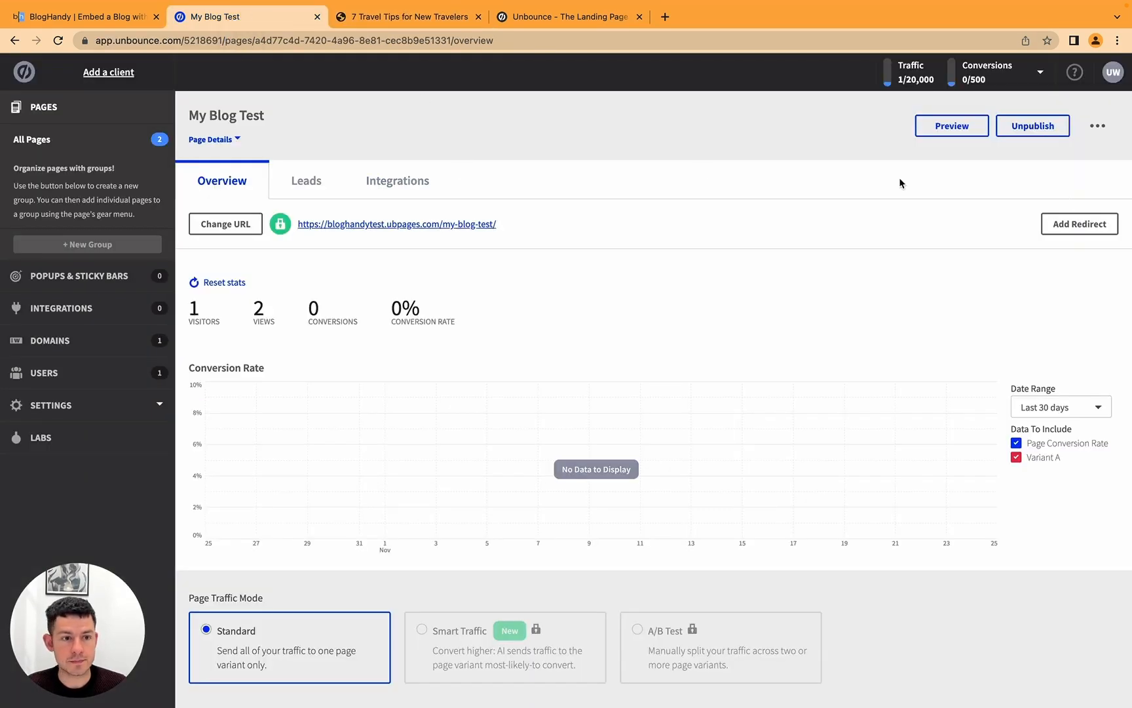
scroll(652, 304, "down", 3)
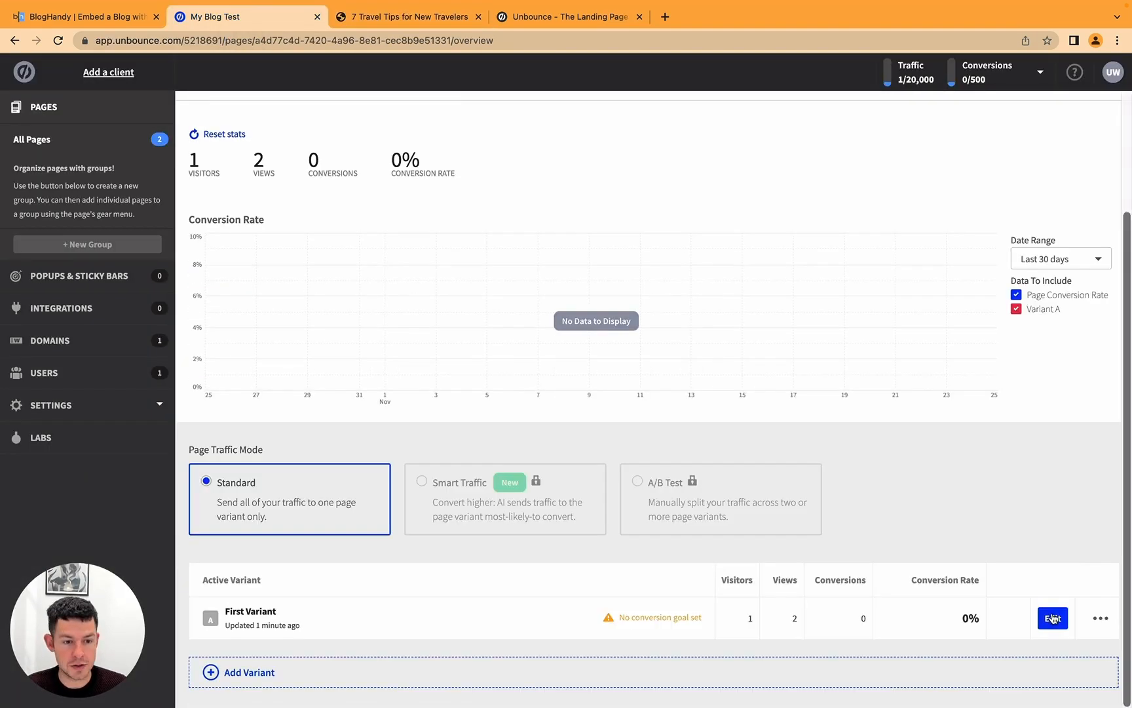
left_click(1053, 618)
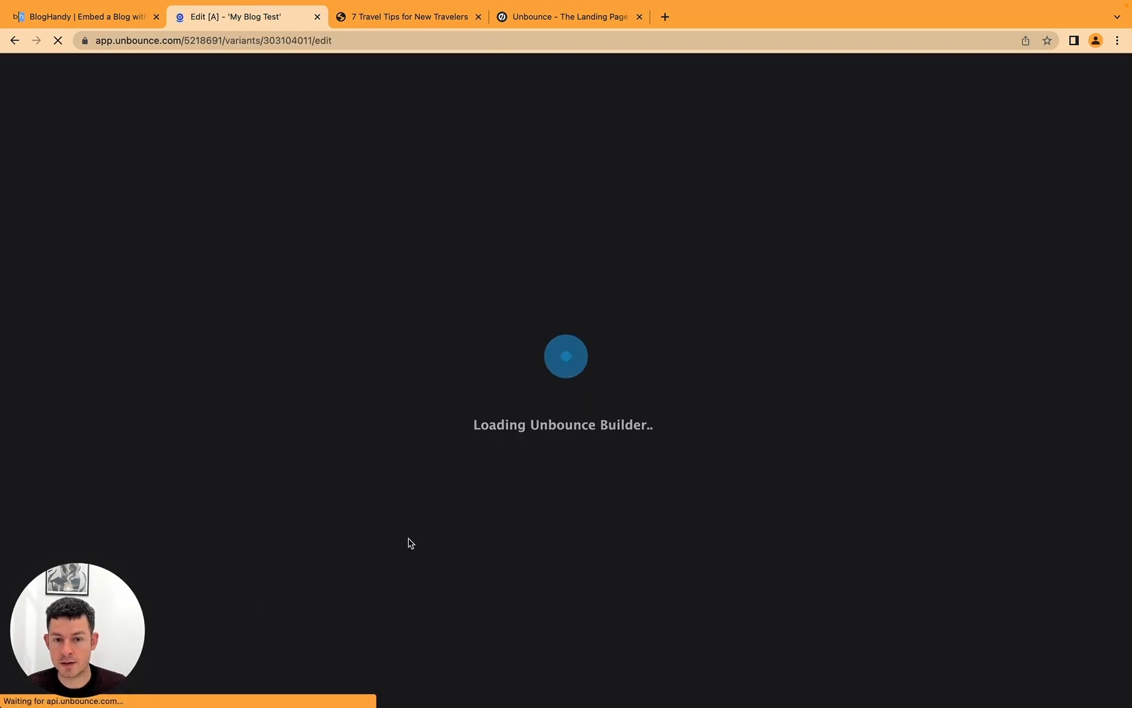
- Delete the four template sections below the blog's Custom HTML placeholder, steps 6 to 9
scroll(408, 542, "down", 15)
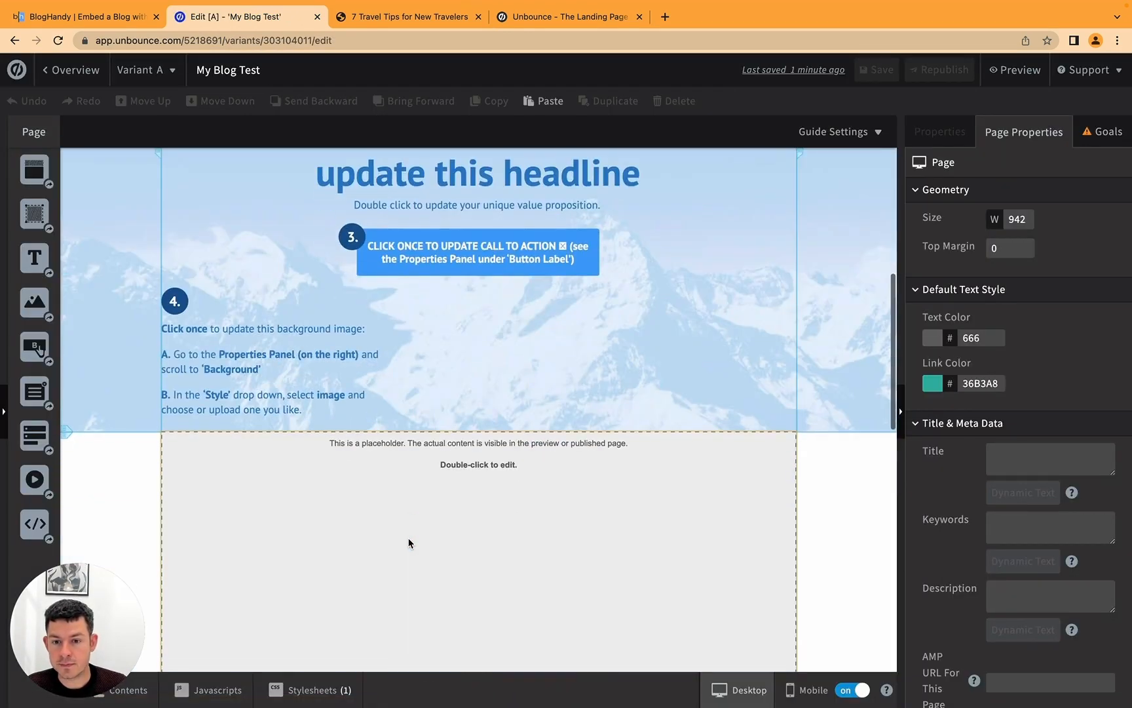
scroll(409, 543, "down", 5)
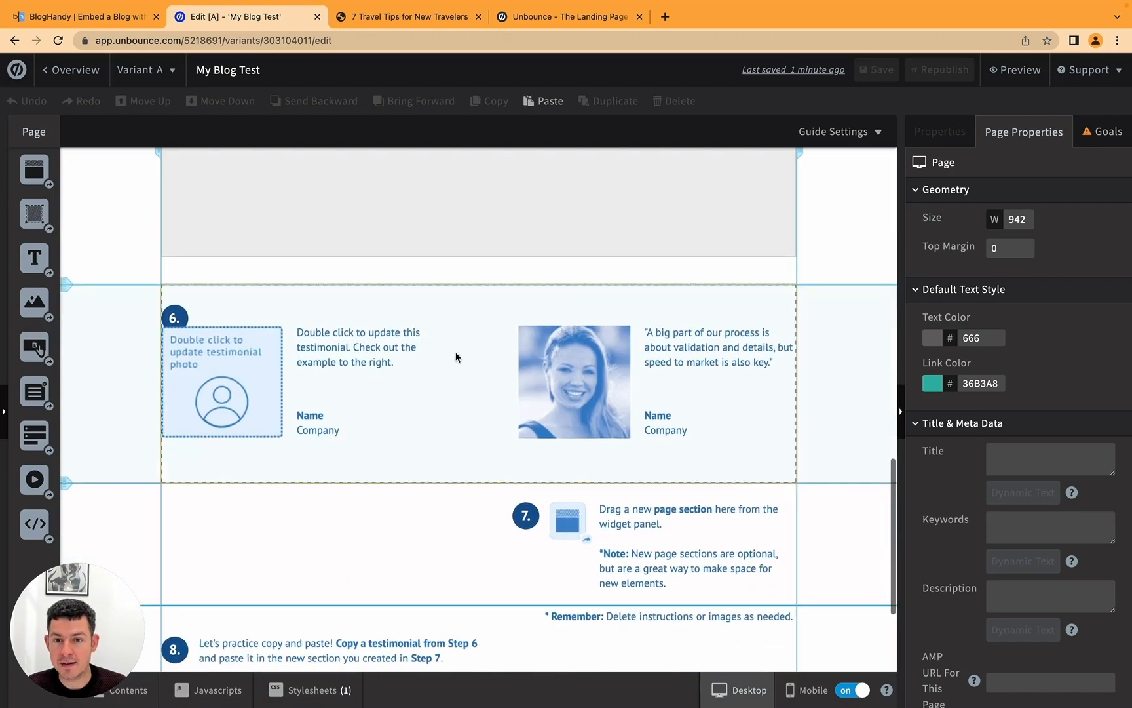
left_click(524, 310)
key("Delete")
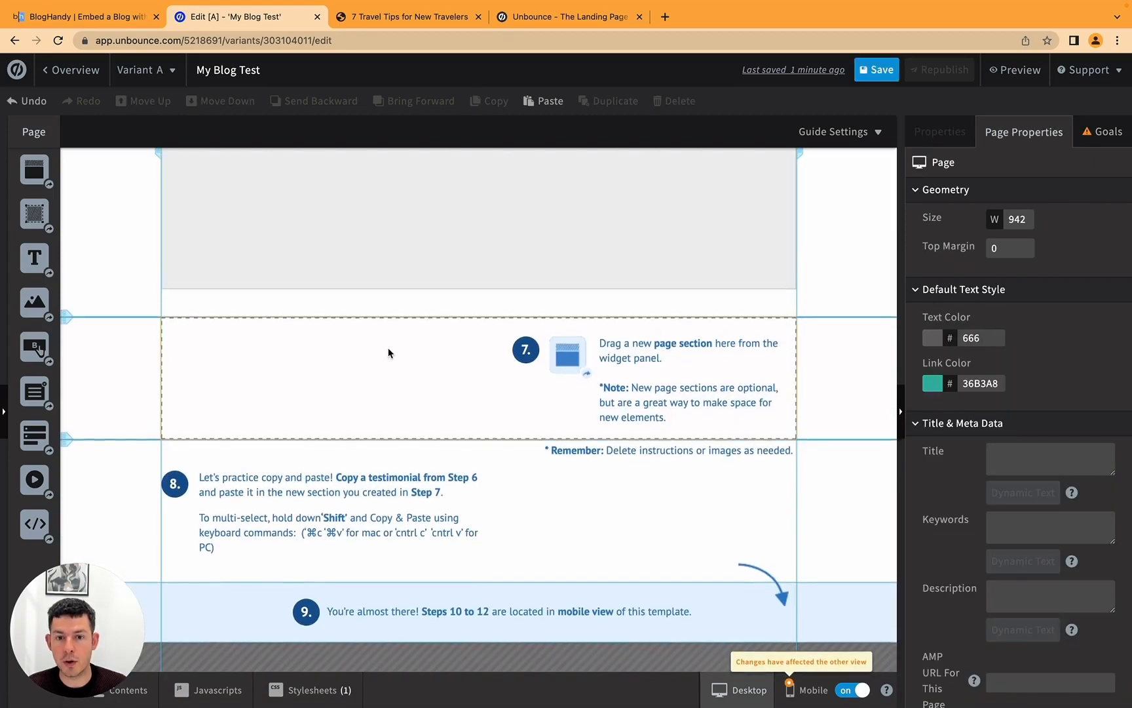
left_click(387, 352)
key("Delete")
left_click(399, 379)
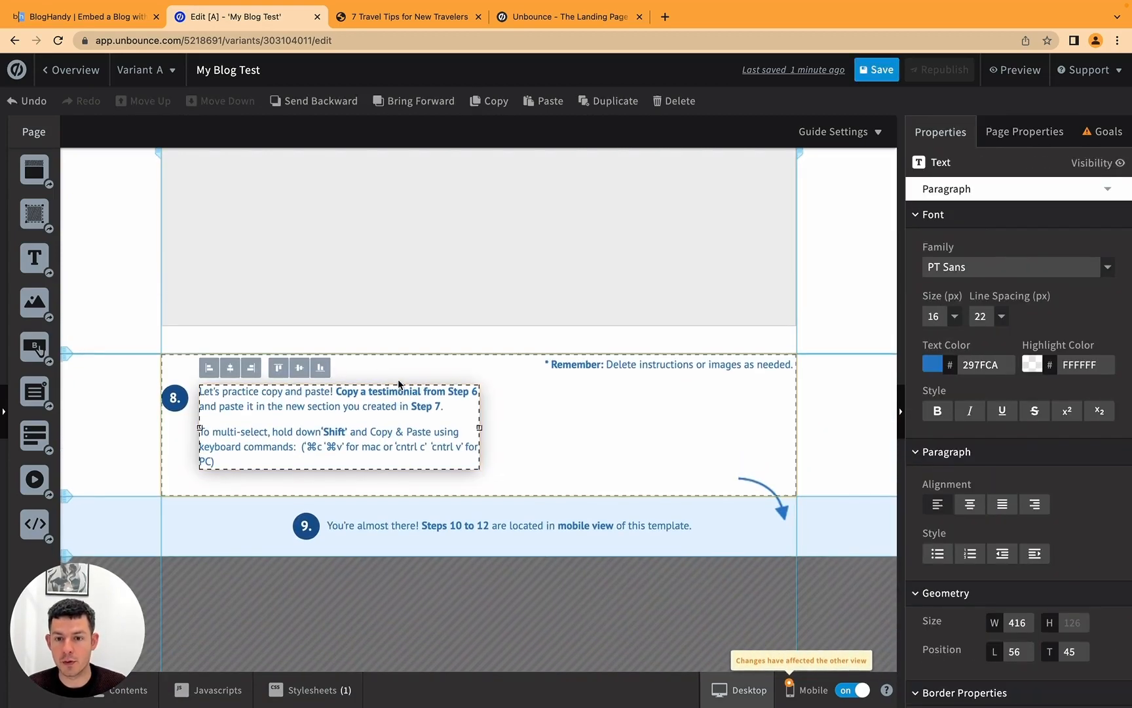
left_click(592, 392)
key("Delete")
left_click(738, 397)
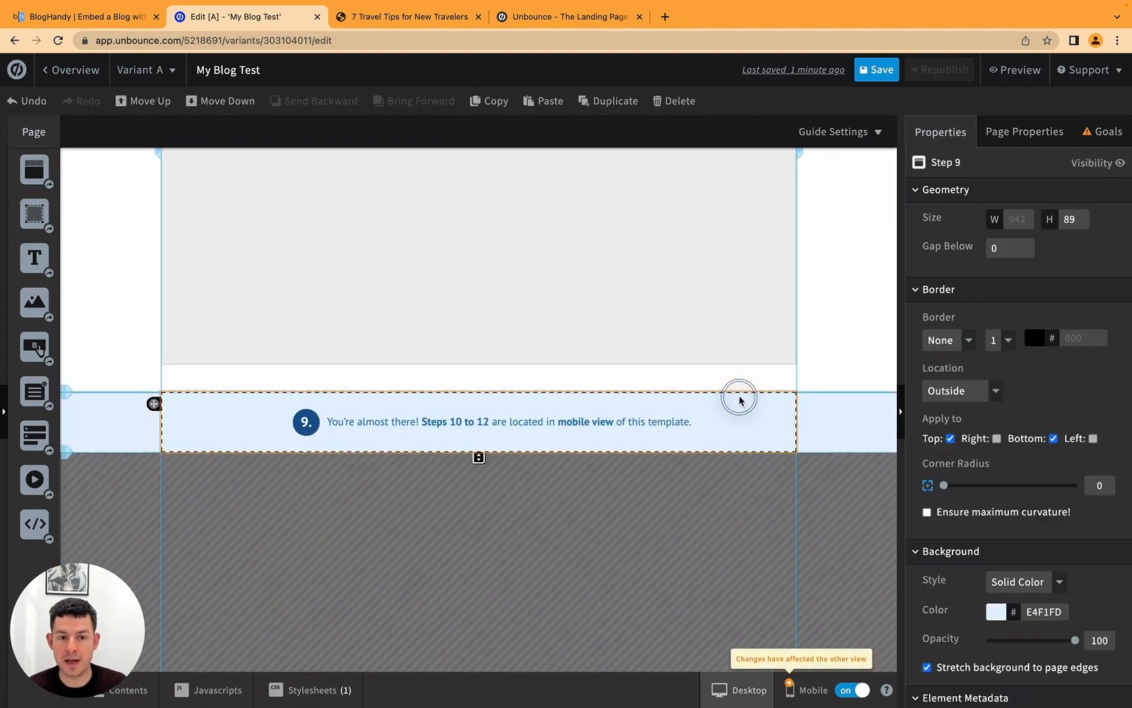
key("Delete")
scroll(389, 369, "up", 5)
scroll(389, 365, "up", 2)
scroll(389, 365, "down", 3)
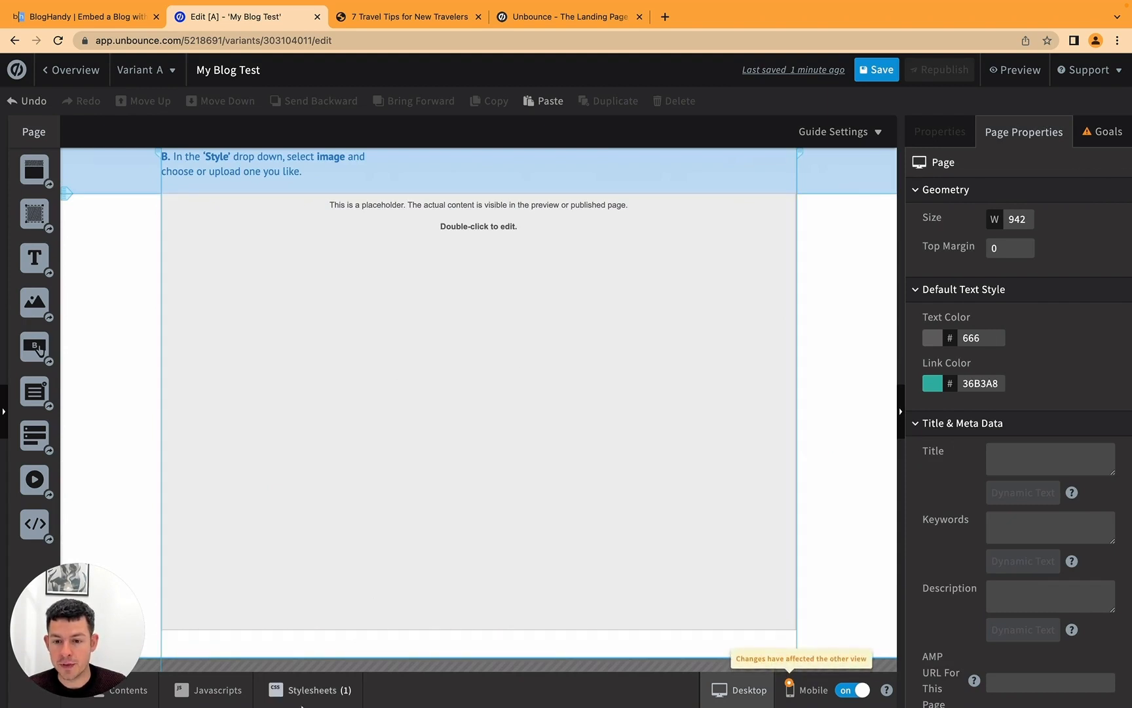
- Change the overflow value of #lp-code-448 in Stylesheet 1 to visible and apply the stylesheet
left_click(315, 690)
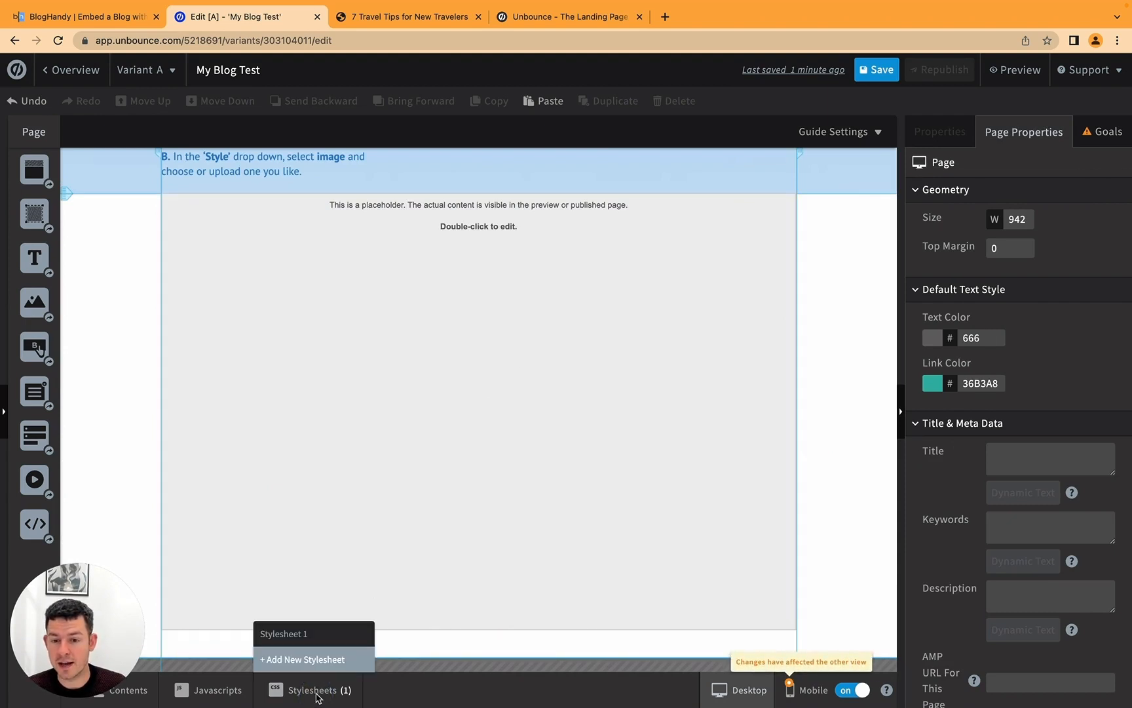
left_click(323, 636)
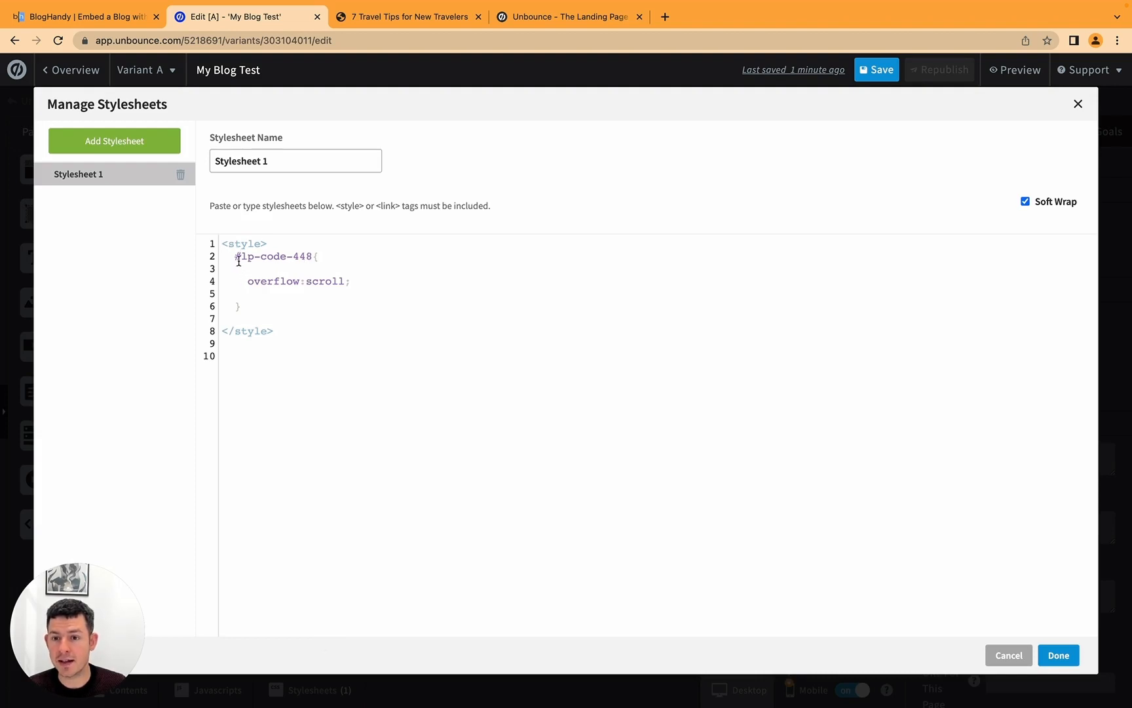
double_click(332, 278)
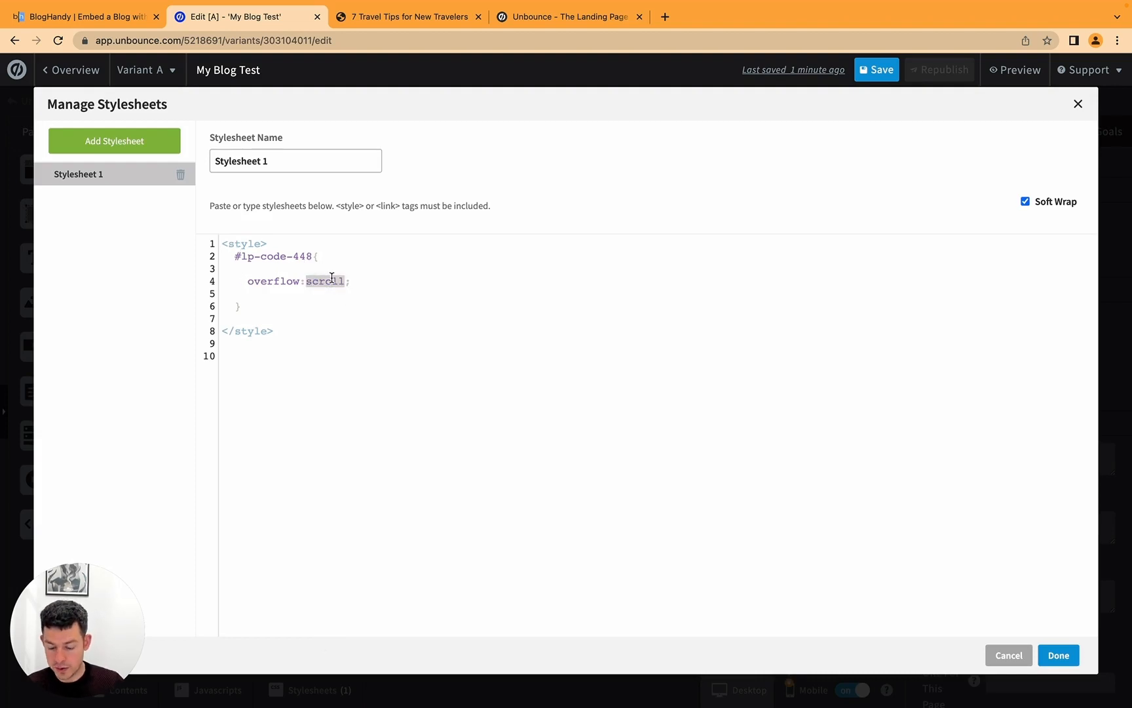
type("visible")
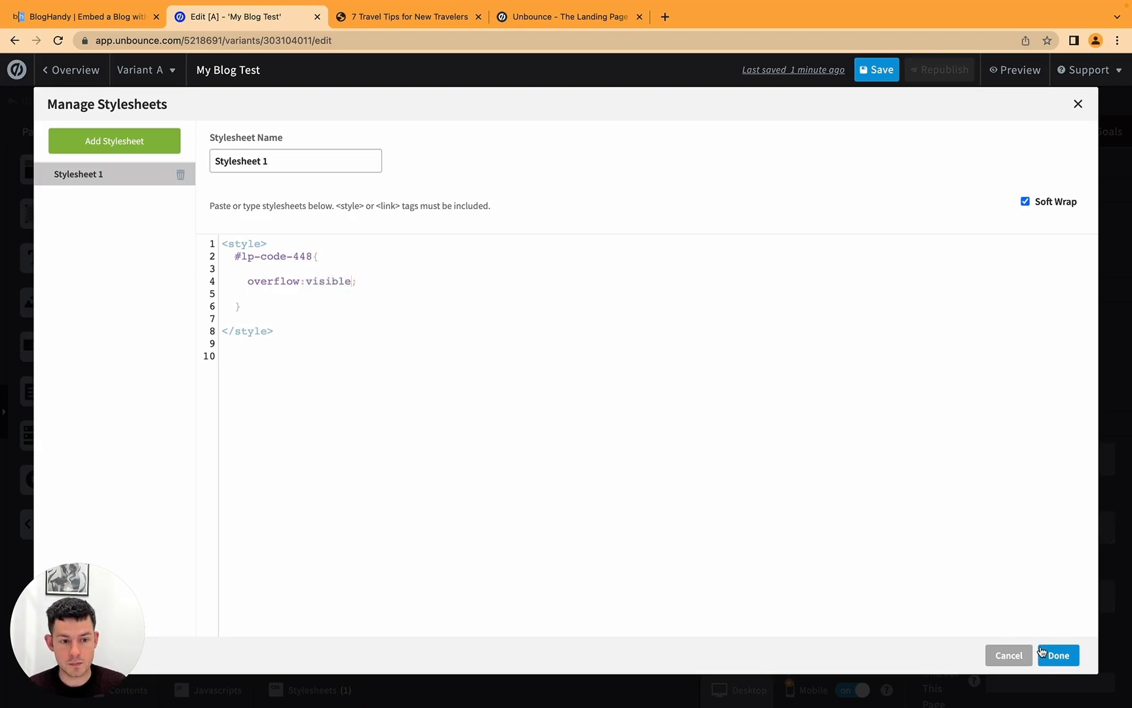
left_click(1055, 655)
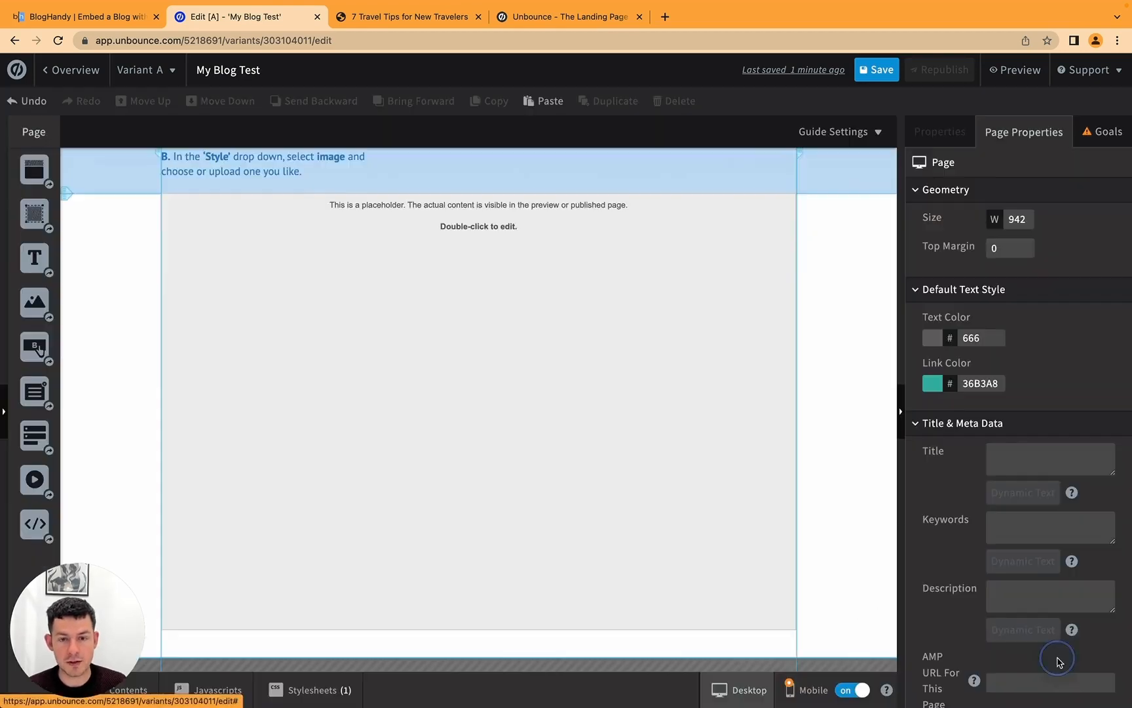
- Save the edited page and republish it at its current URL
left_click(875, 70)
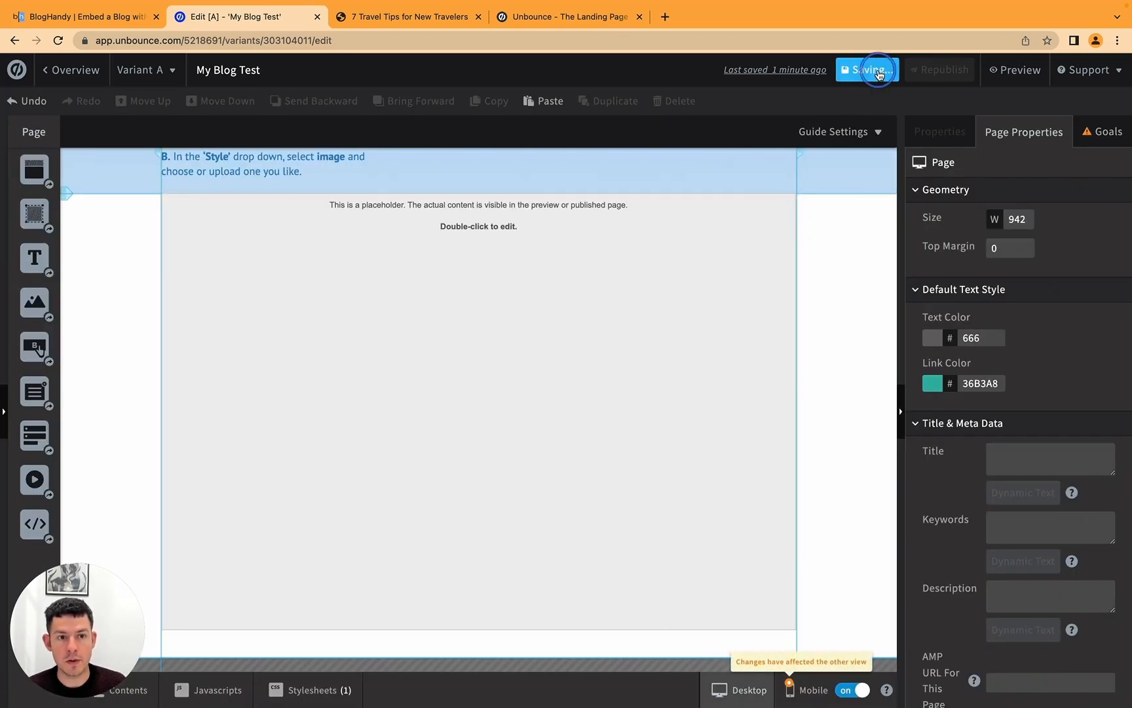
left_click(927, 77)
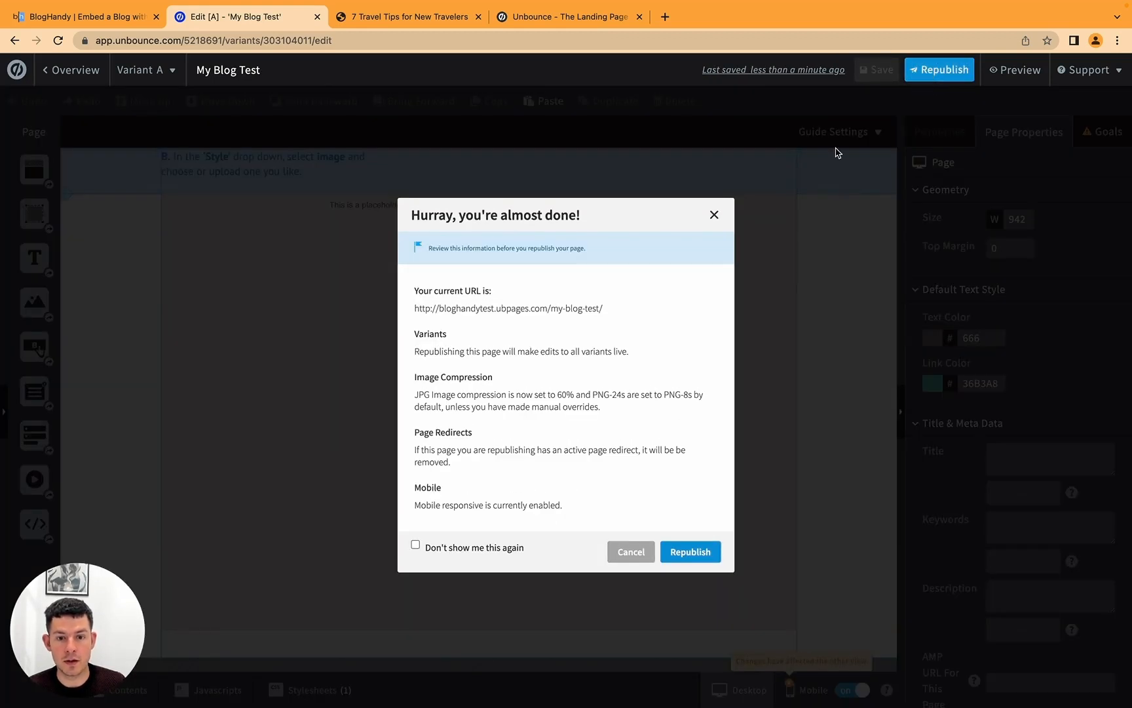
left_click(688, 544)
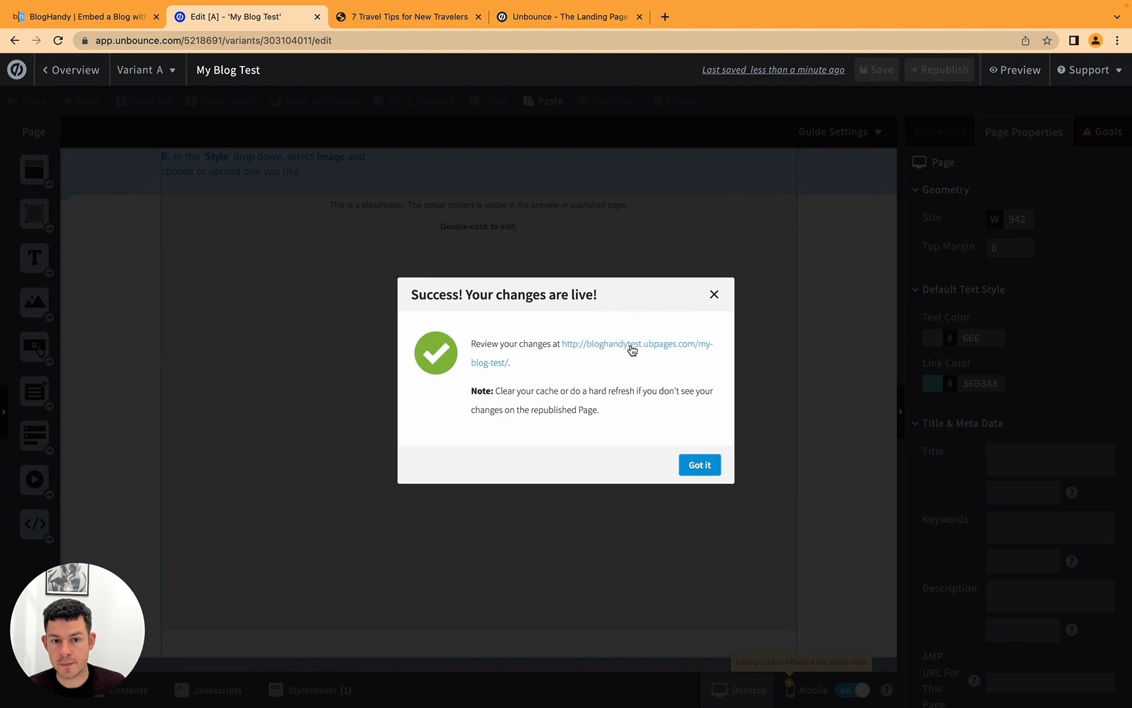
- Open the republished live page and view the 7 Travel Tips post from its embedded blog
left_click(633, 348)
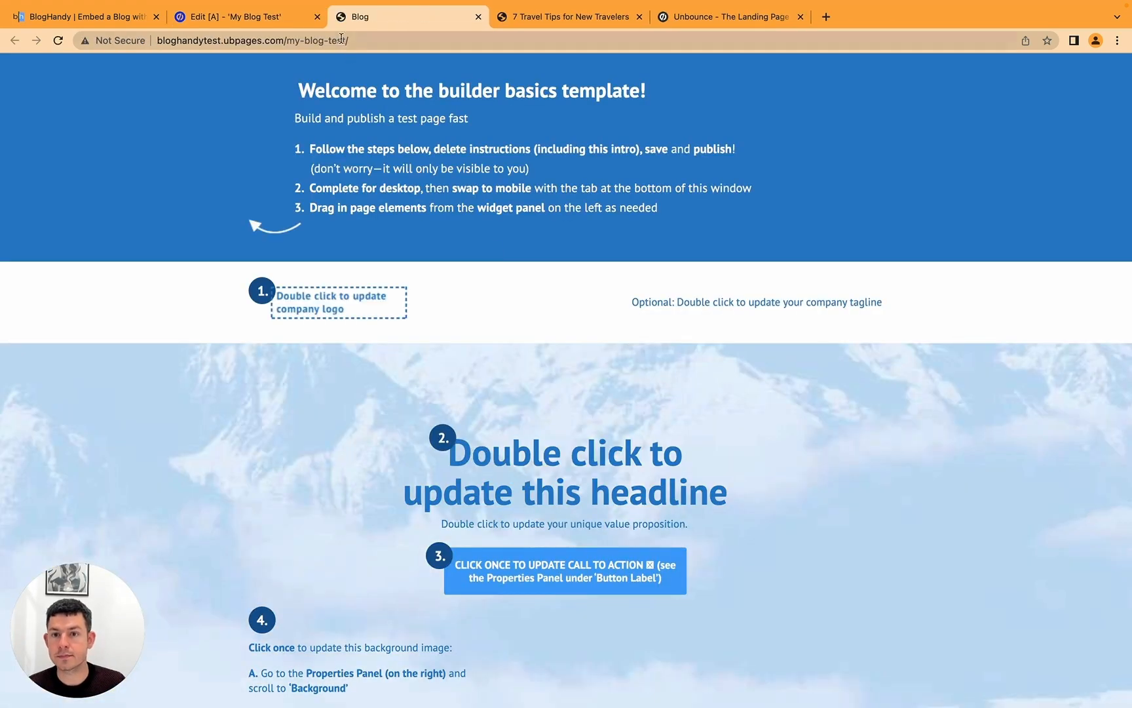
scroll(353, 306, "down", 8)
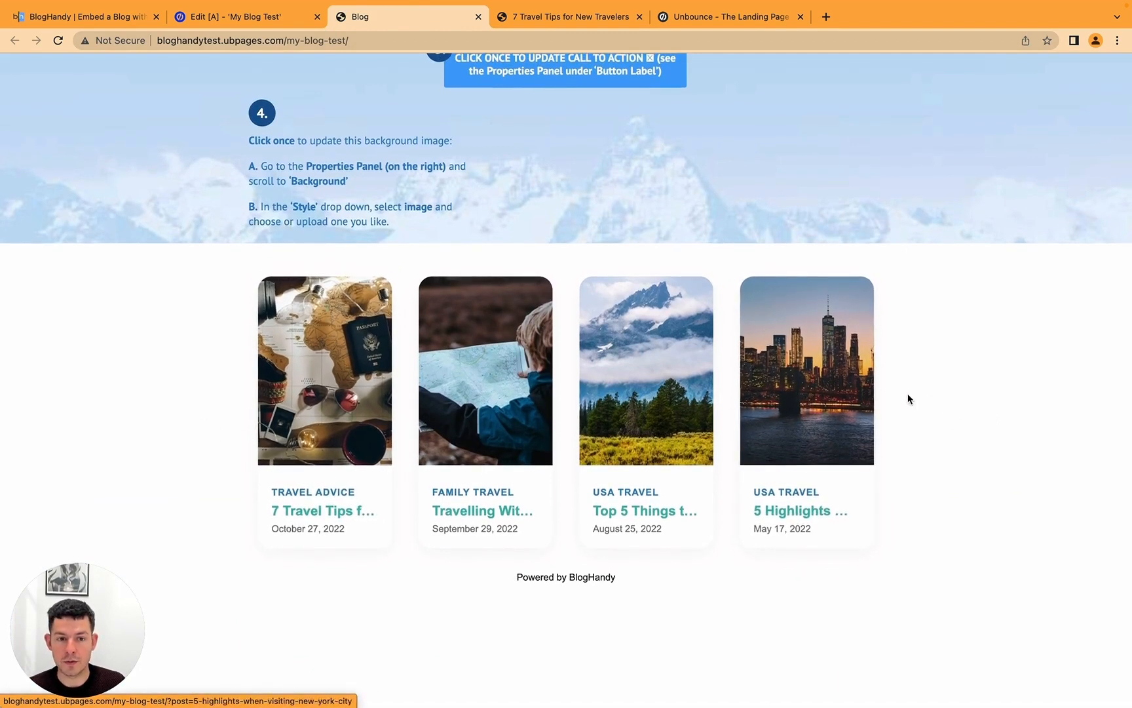
left_click(330, 394)
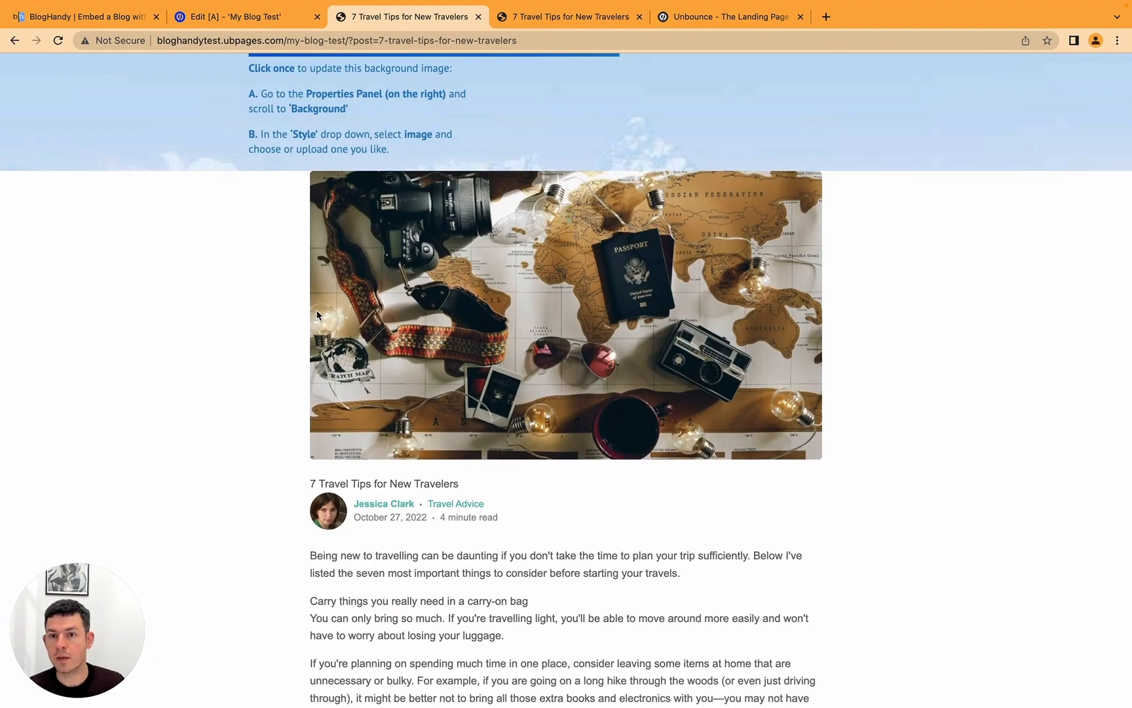
- Look through the opened 7 Travel Tips post and return to the blog's post overview
scroll(189, 222, "down", 10)
scroll(188, 222, "up", 8)
key("super+bracketleft")
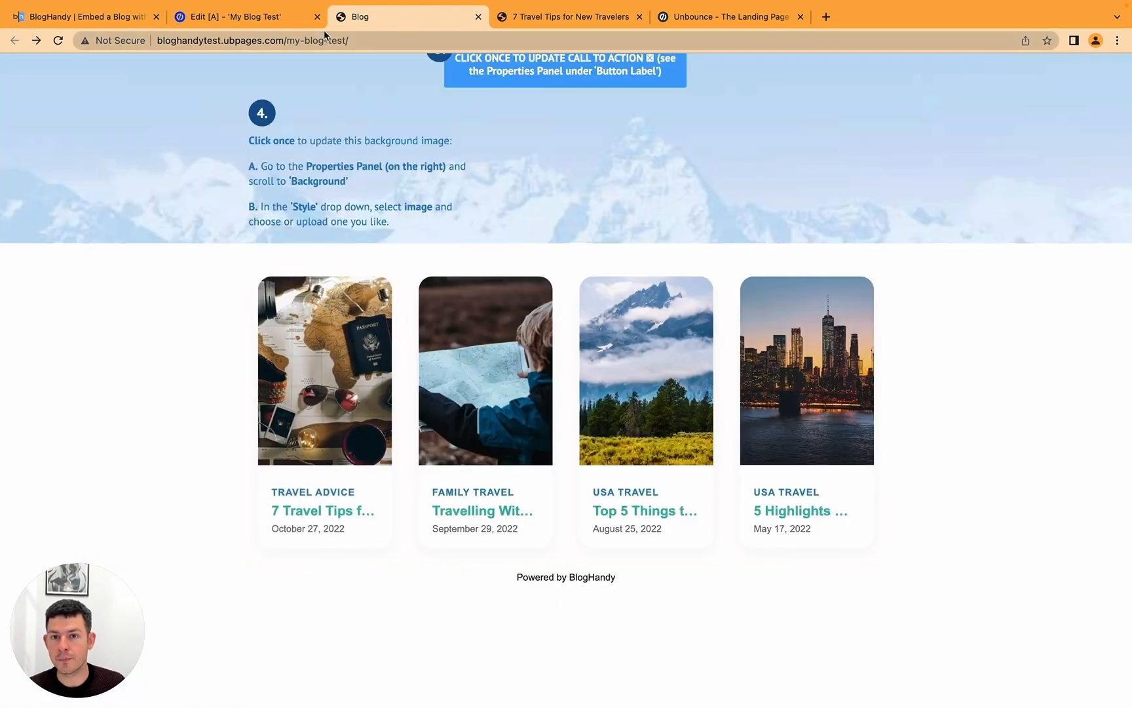
left_click(324, 37)
key("super+c")
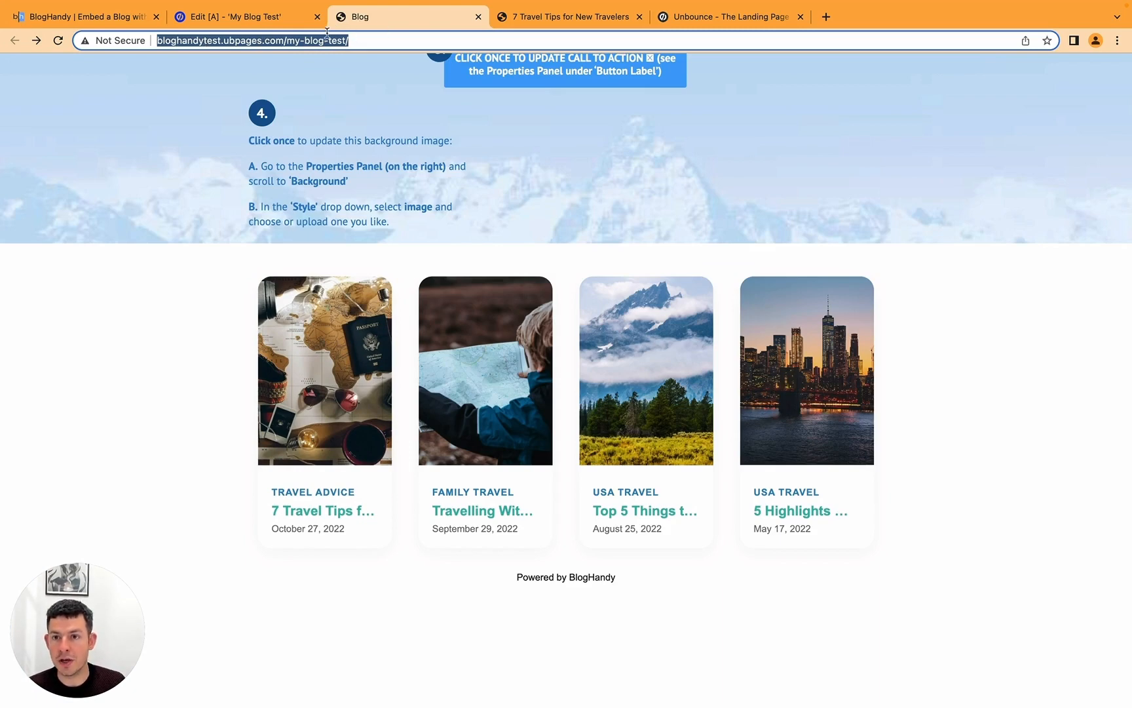
left_click(59, 22)
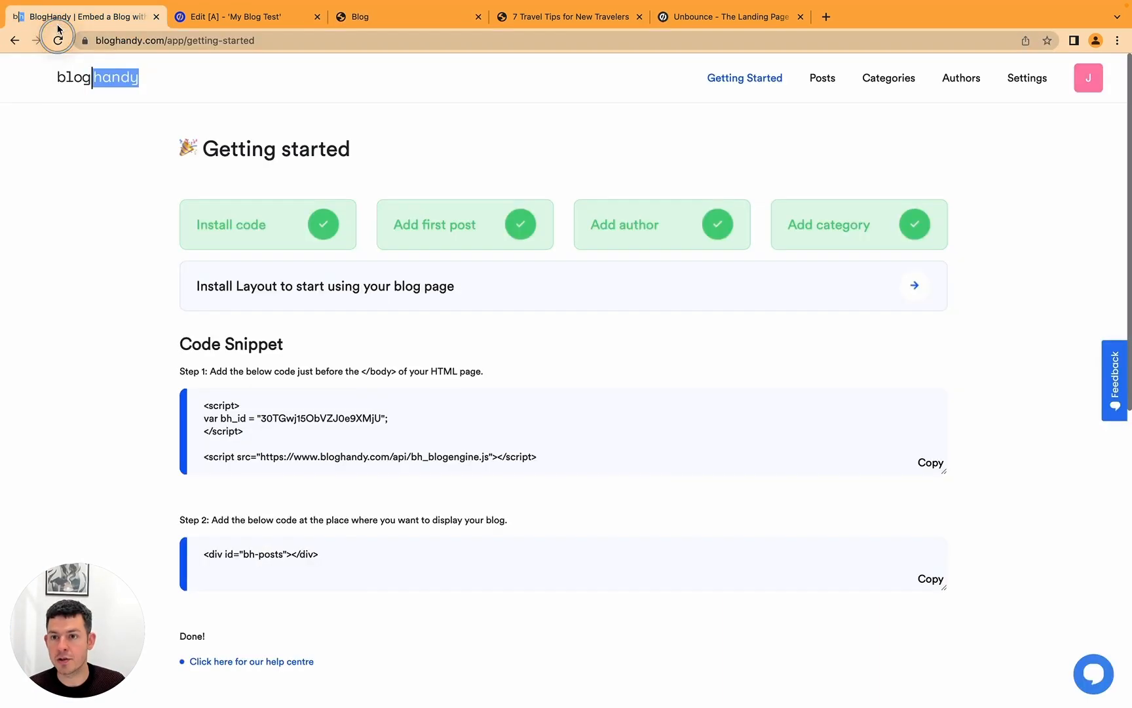
left_click(1025, 80)
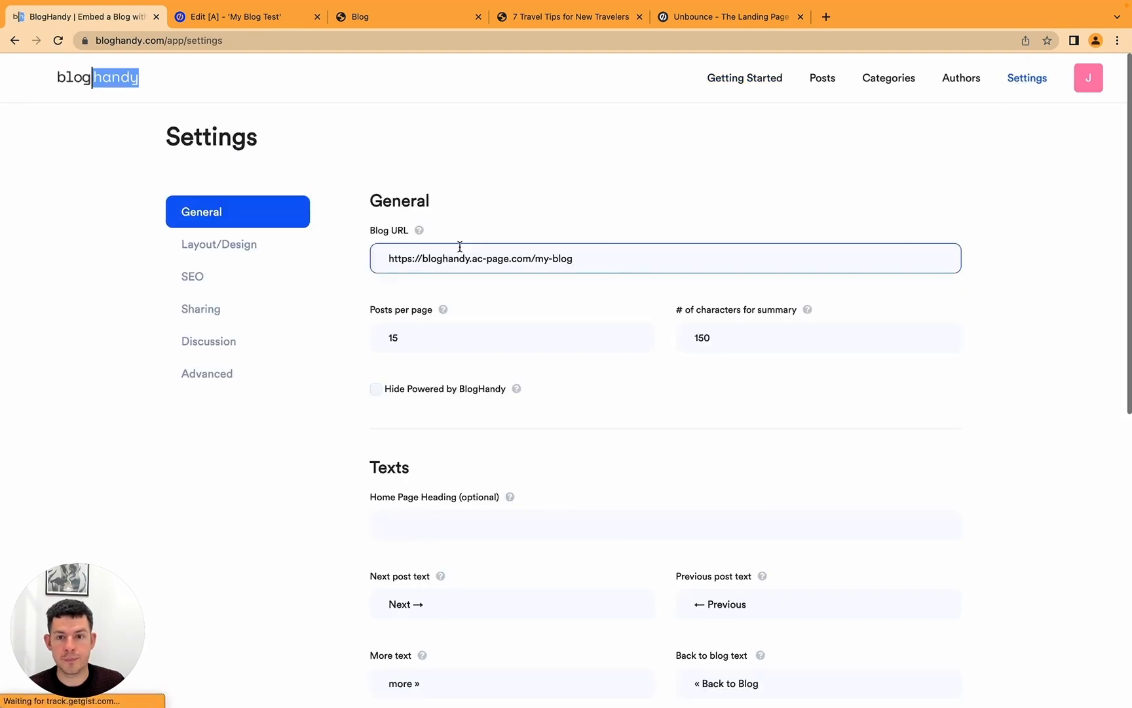
left_click(579, 258)
key("super+a")
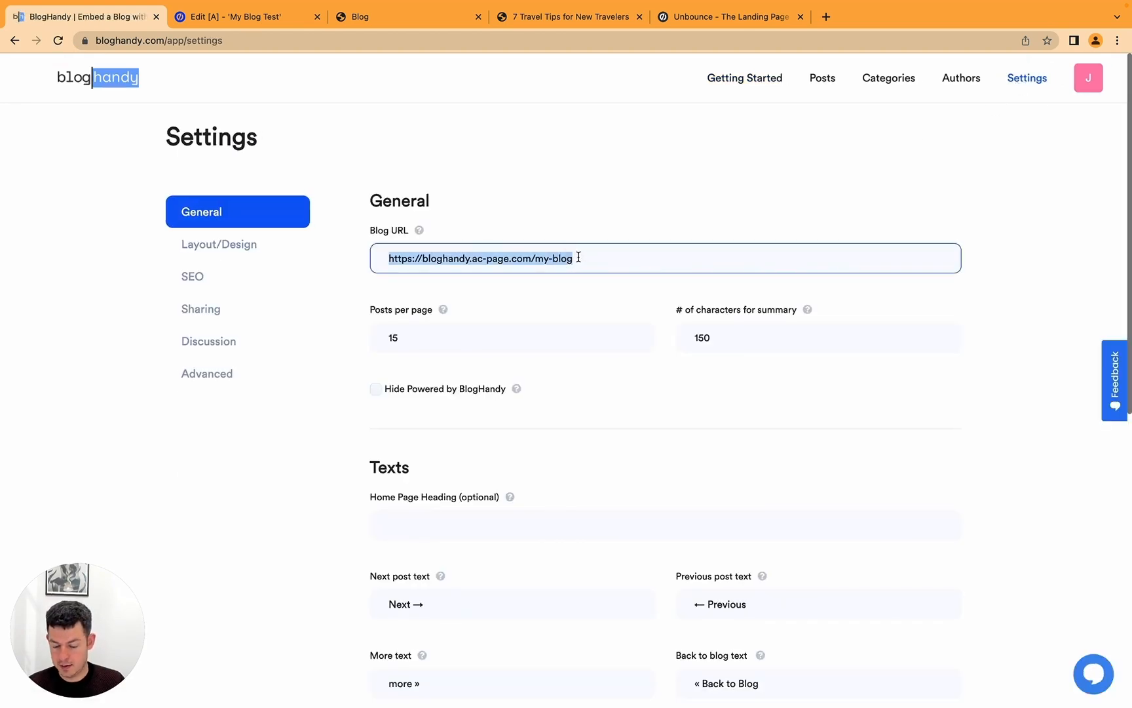
key("super+v")
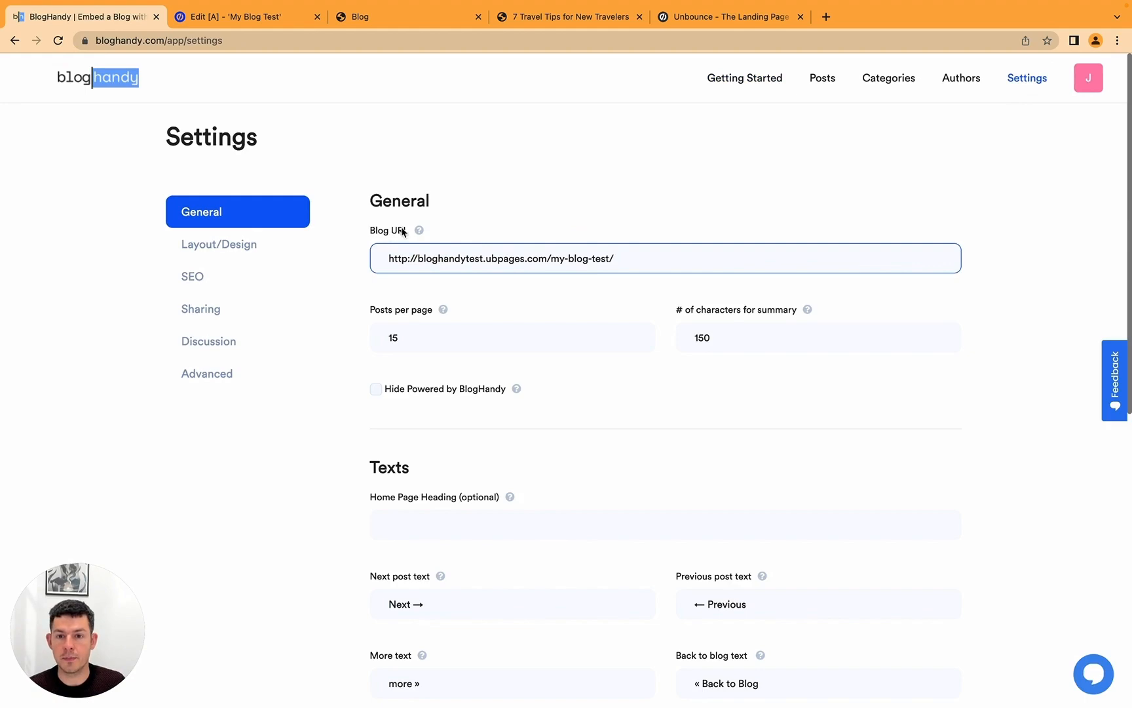
scroll(470, 223, "down", 10)
left_click(458, 595)
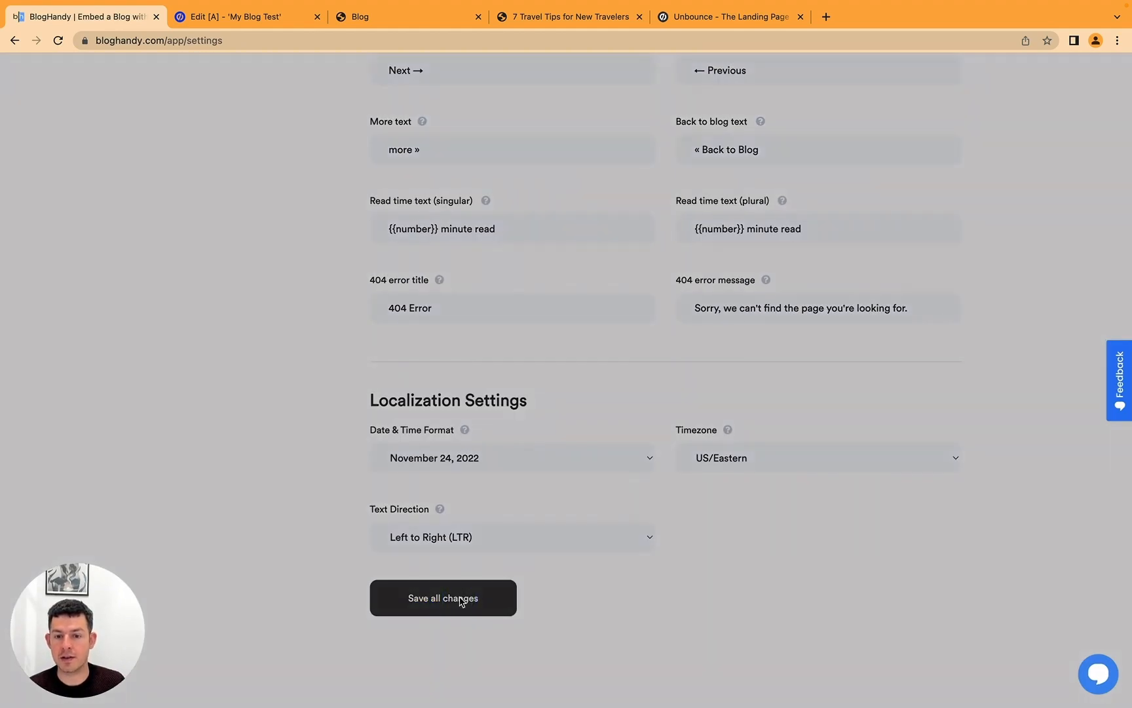
left_click(560, 475)
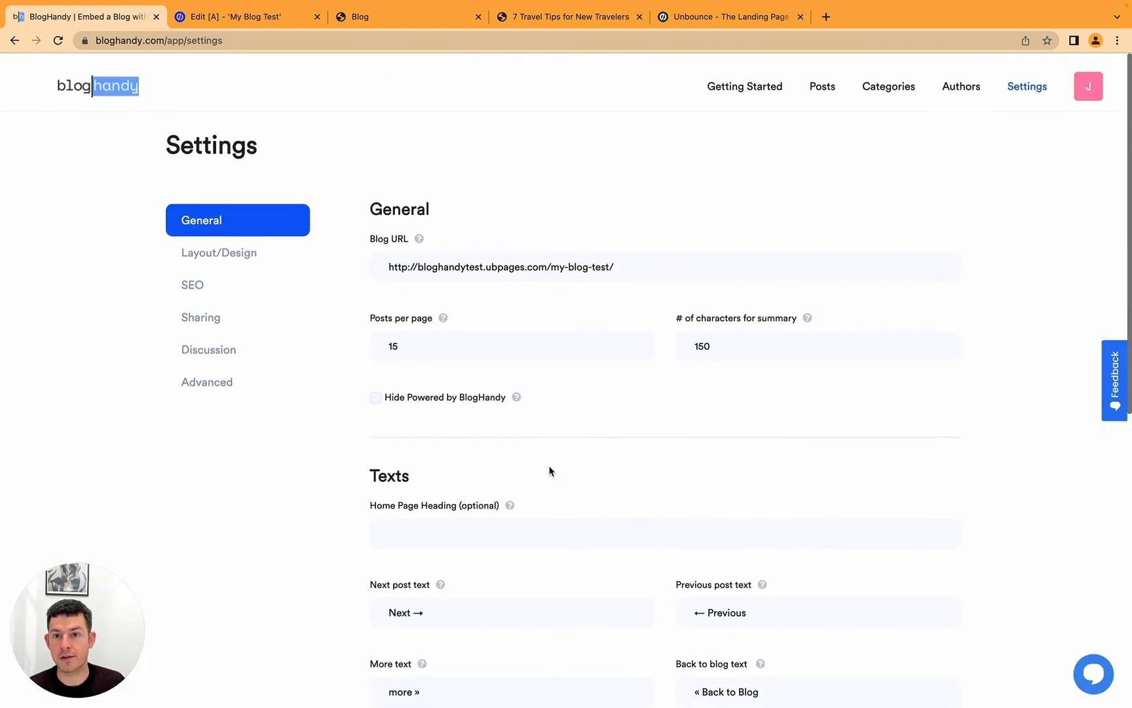
- Return to the live landing page and review its header sections and the embedded blog posts
left_click(440, 14)
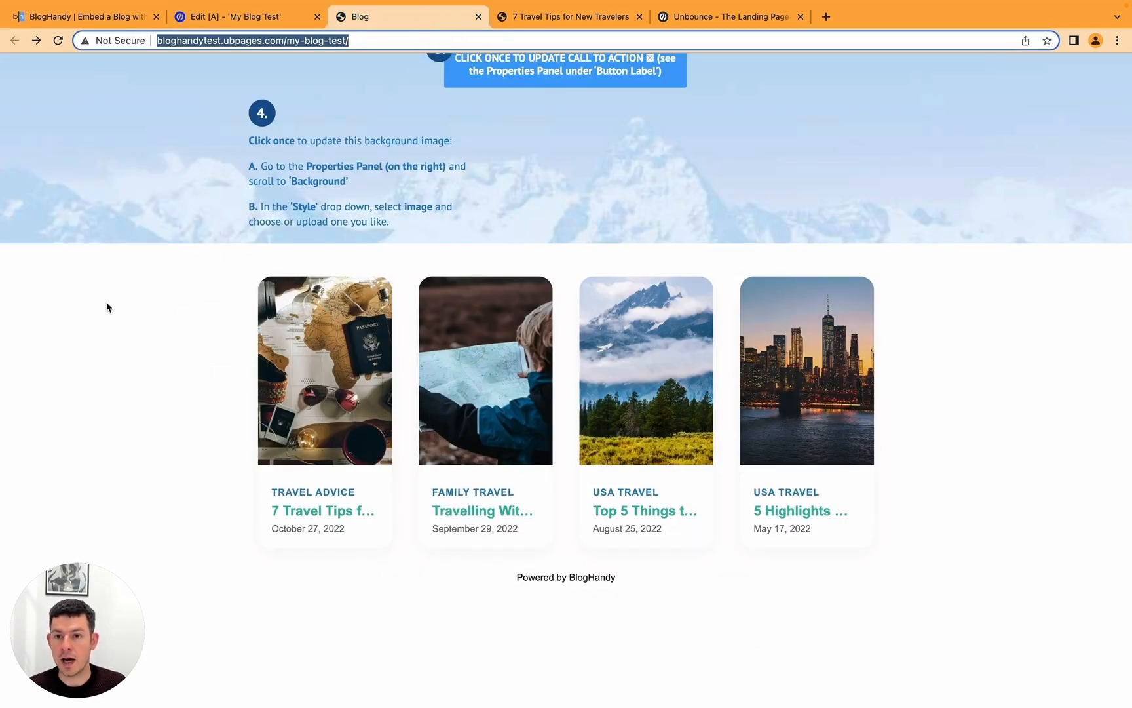
scroll(485, 242, "up", 5)
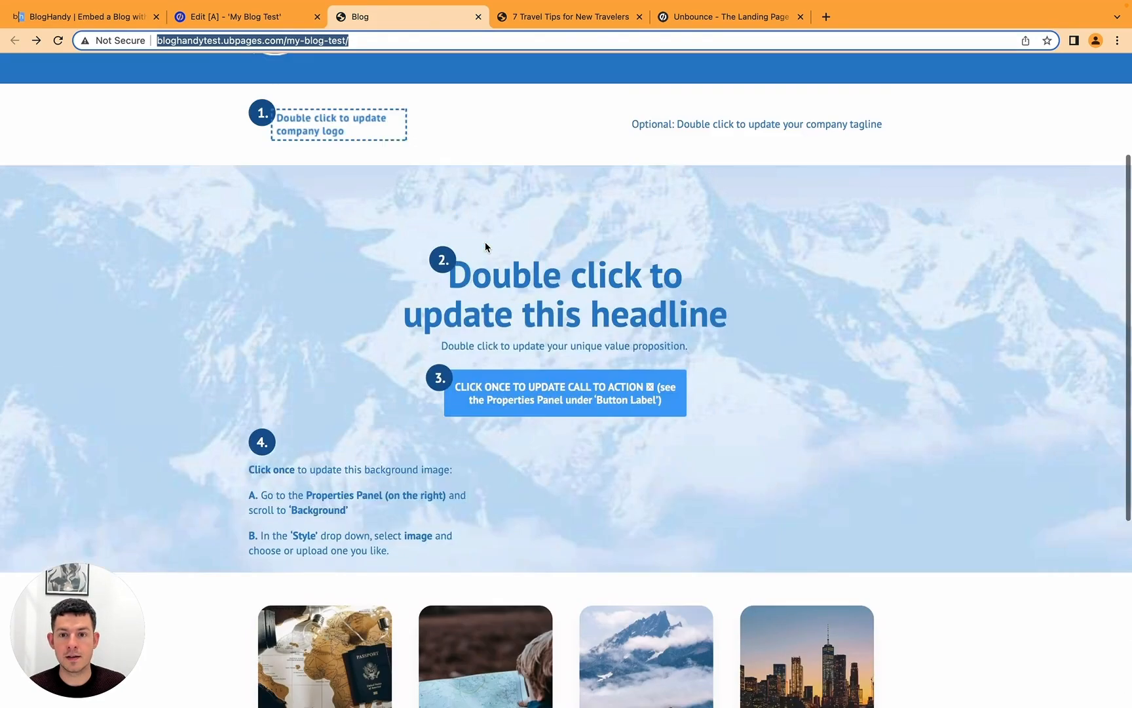
scroll(485, 242, "down", 4)
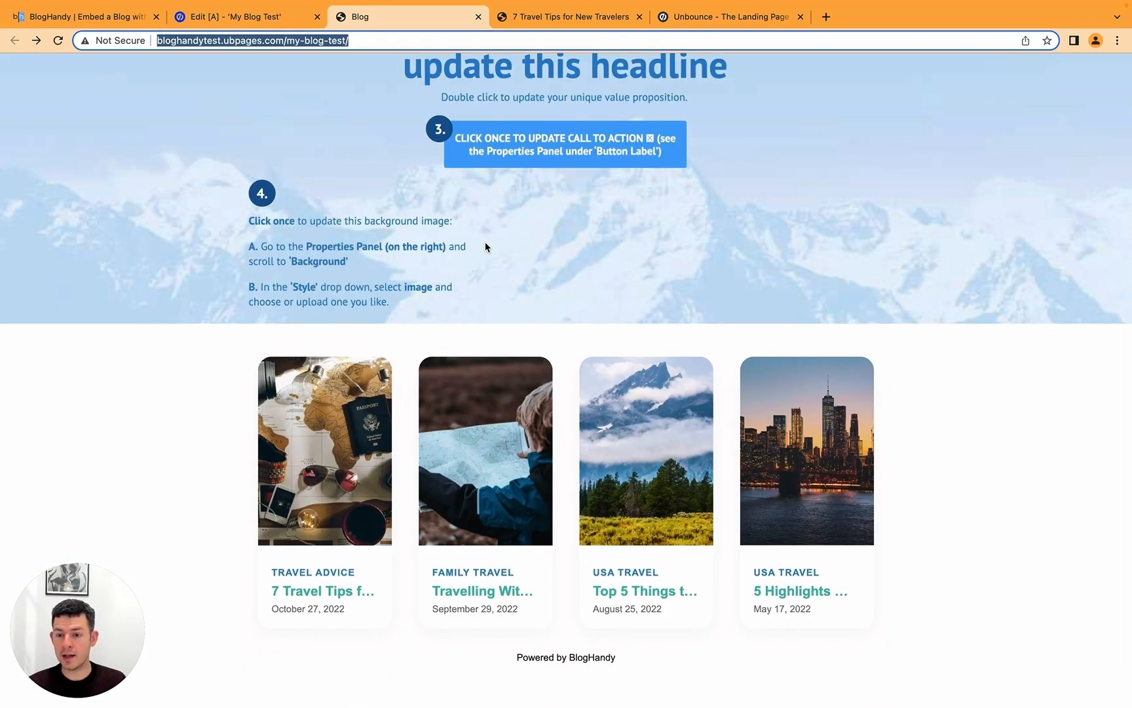